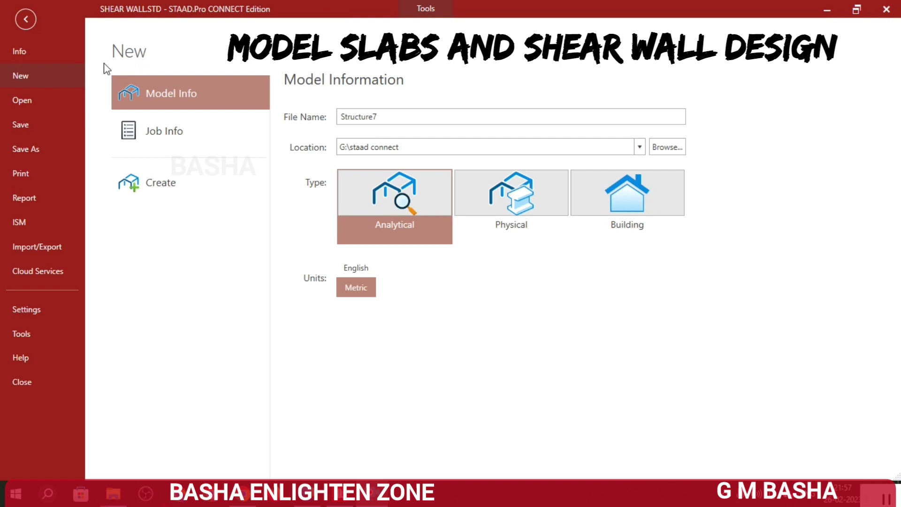
- Create a new metric analytical model named SHEAR WALL, overwriting the existing file and saving changes to the current one
drag(431, 119, 314, 116)
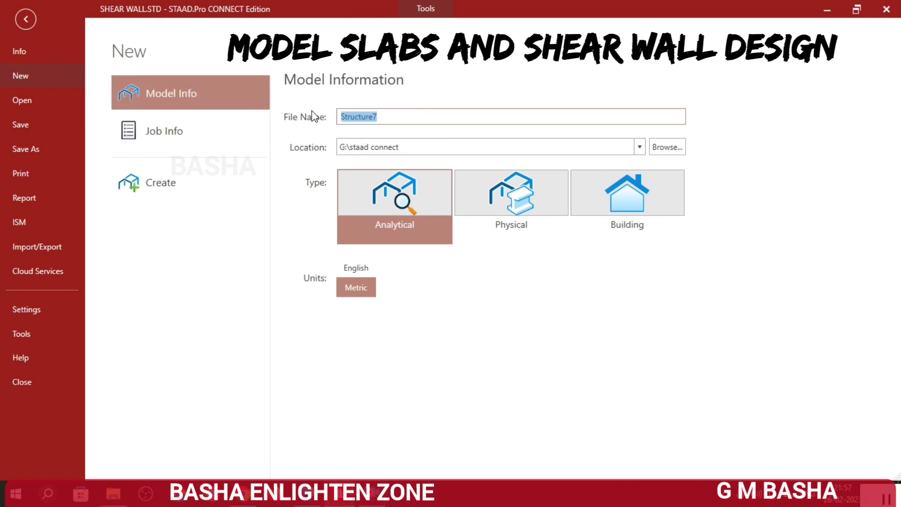
text(SHEAR WALL)
click(178, 198)
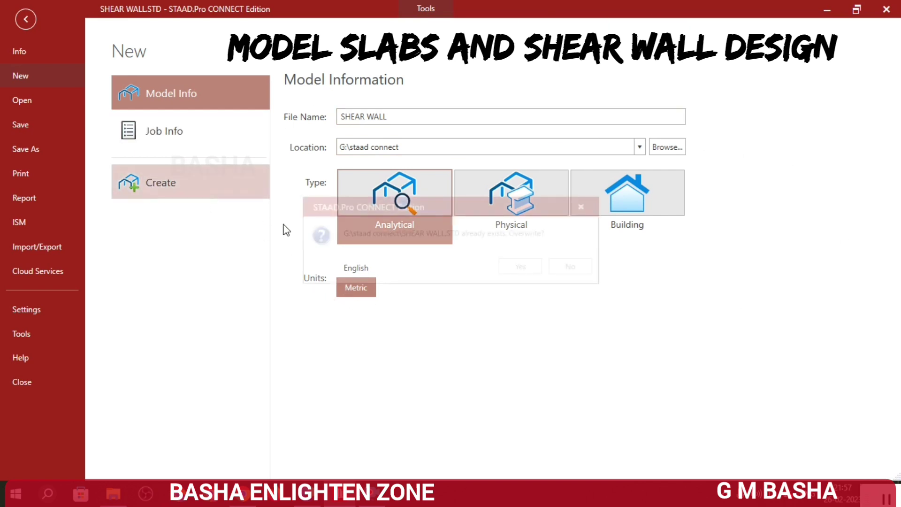
click(511, 274)
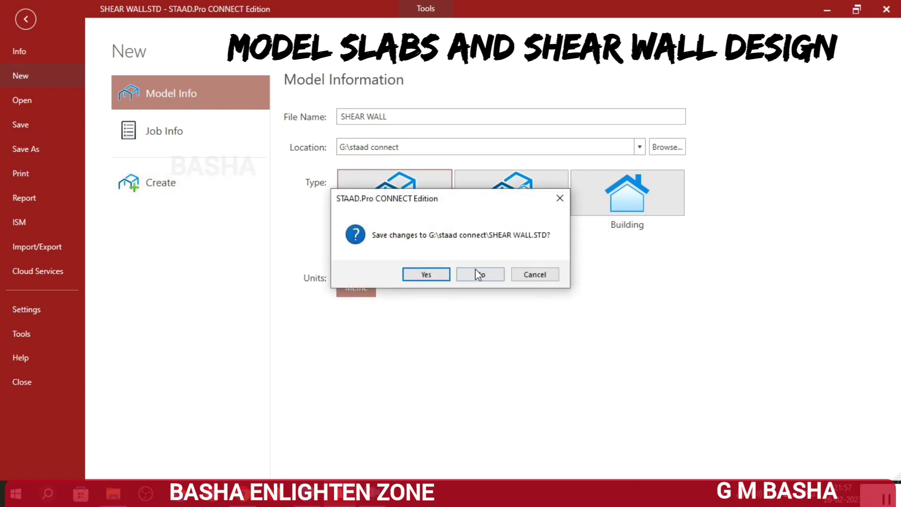
click(424, 274)
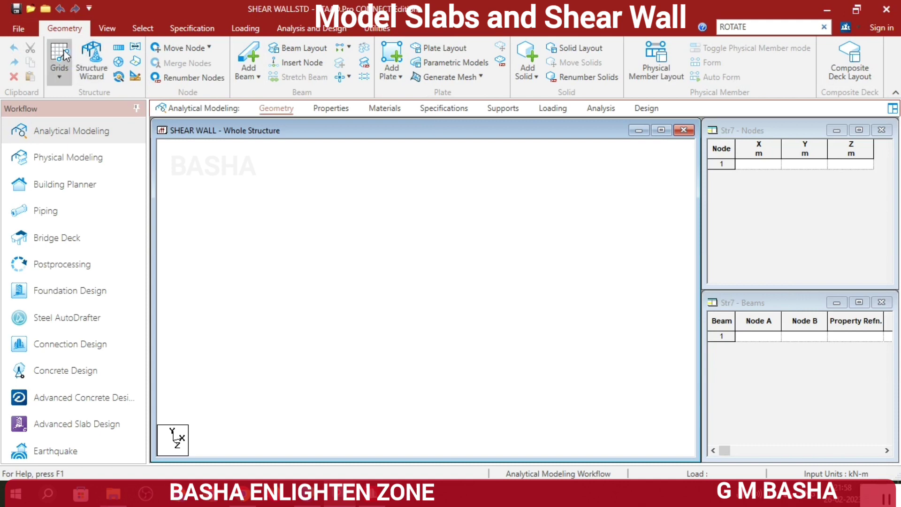
- Open the Structure Wizard and set its length units to meters
click(92, 54)
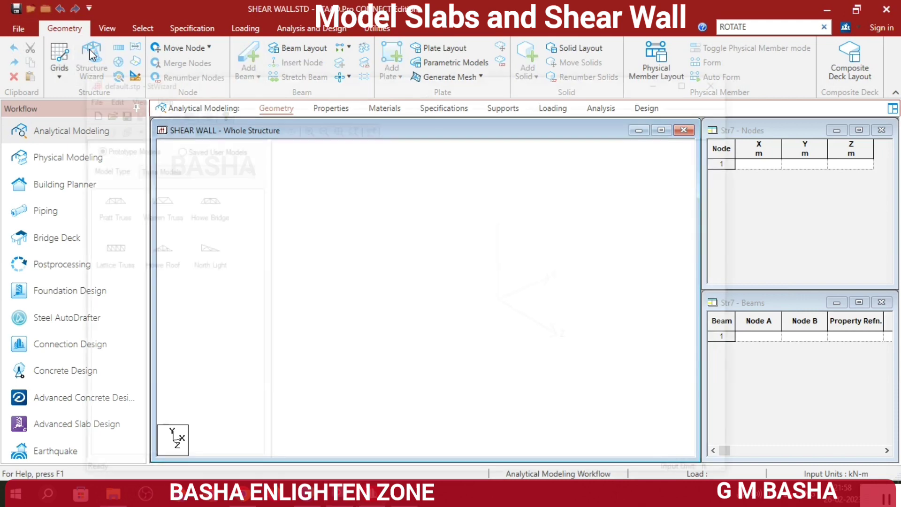
click(85, 96)
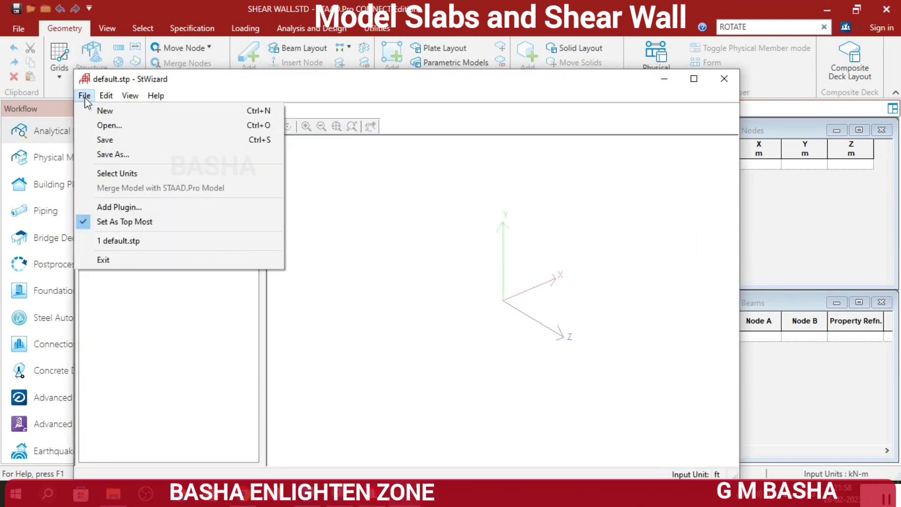
click(100, 173)
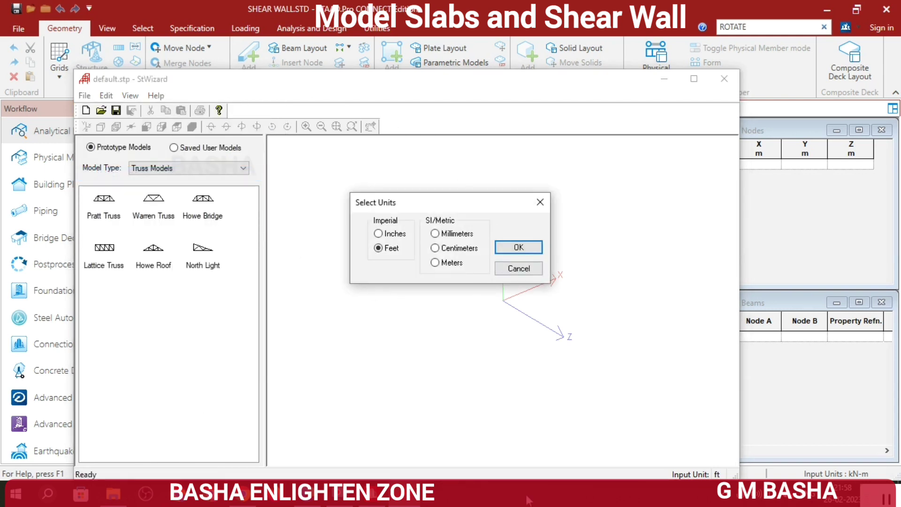
click(435, 264)
click(520, 247)
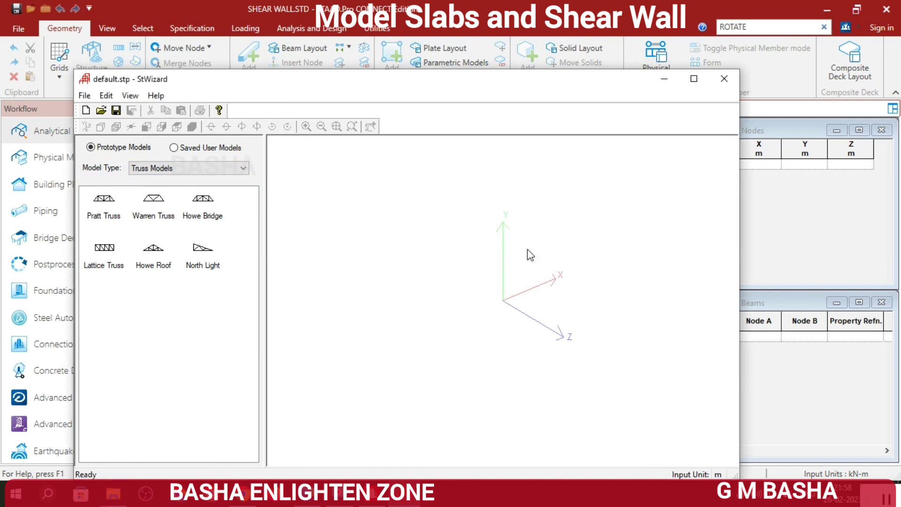
- Start a Bay Frame prototype from the Frame Models with length 6 m, height 3 m and width 3 m
click(230, 171)
click(138, 185)
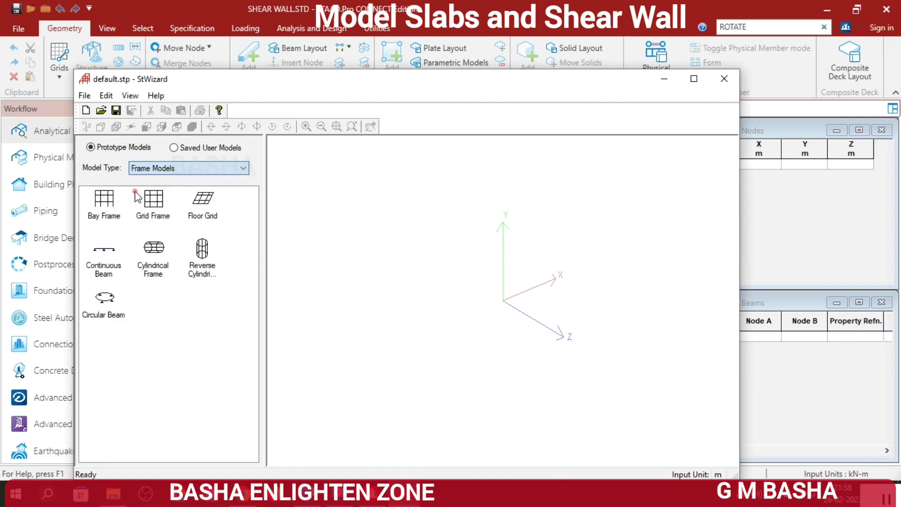
click(107, 212)
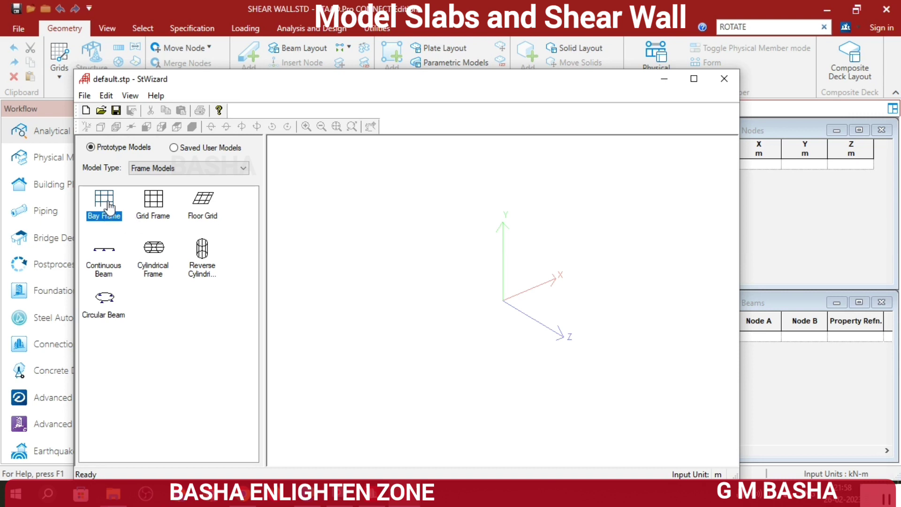
double_click(106, 208)
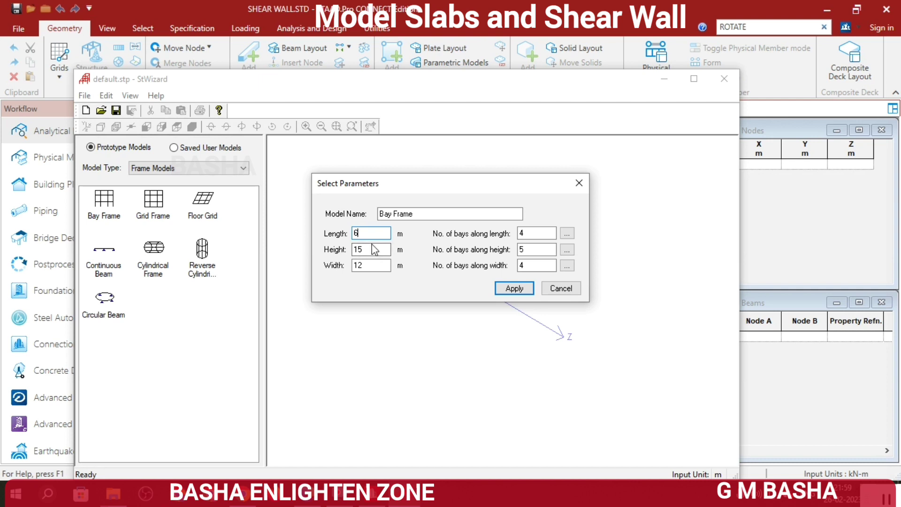
drag(369, 249, 350, 265)
text(33)
- Set 2 bays along the length, 1 along the height and 1 along the width, and generate the bay frame
drag(526, 234, 514, 232)
text(2)
key(Tab)
key(Tab)
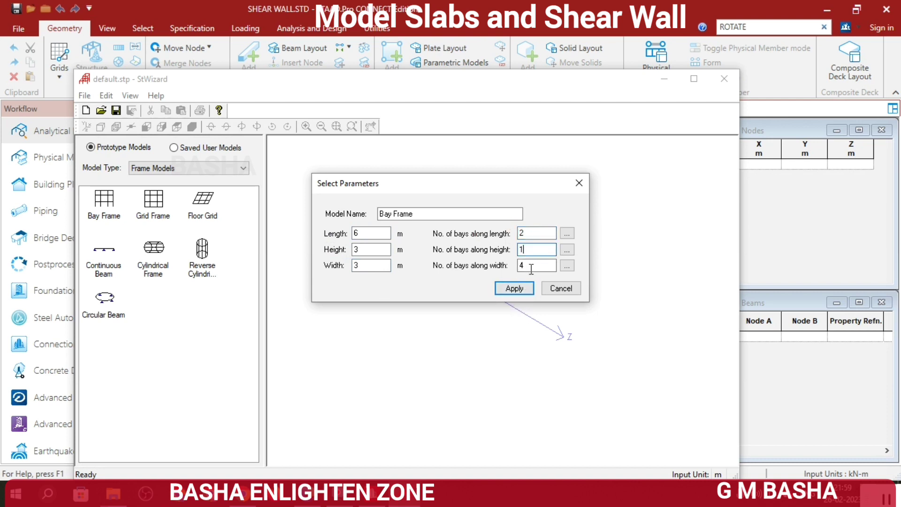
text(1)
key(Tab)
key(Tab)
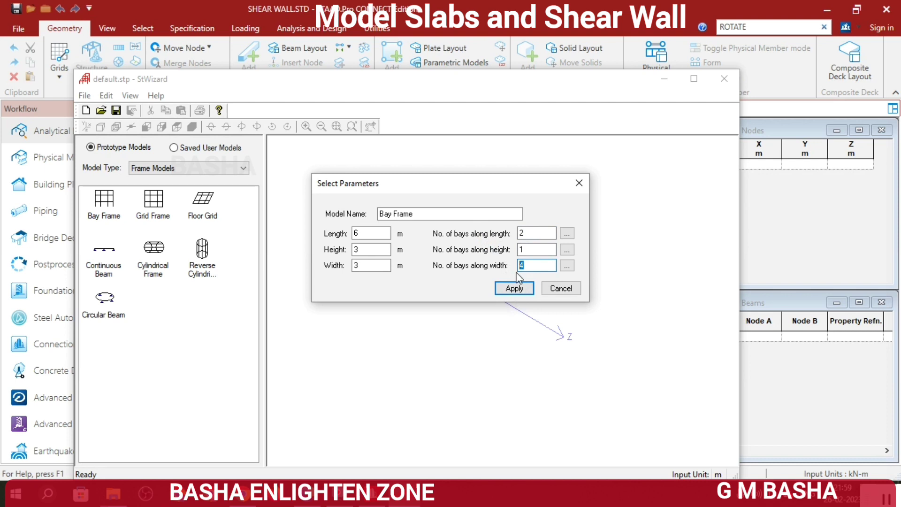
text(1)
click(515, 288)
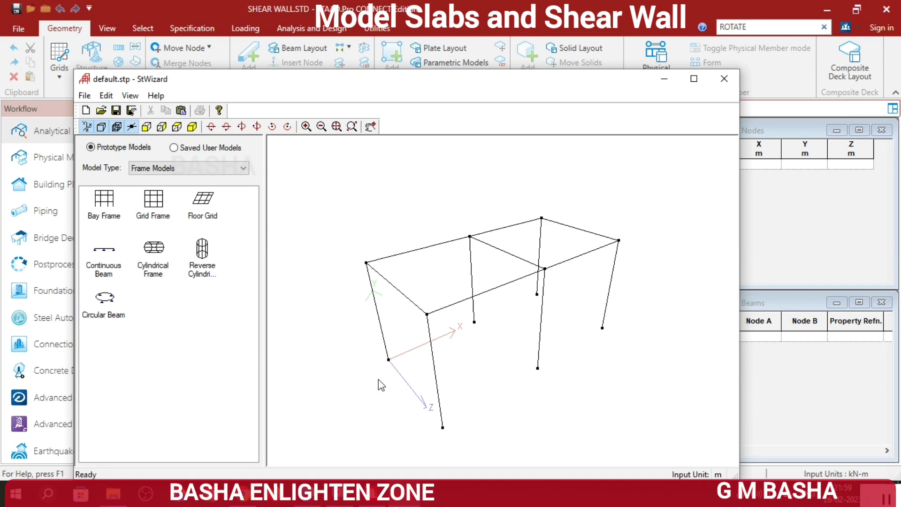
- Transfer the bay frame prototype into the STAAD.Pro model, accepting the default placement
click(181, 112)
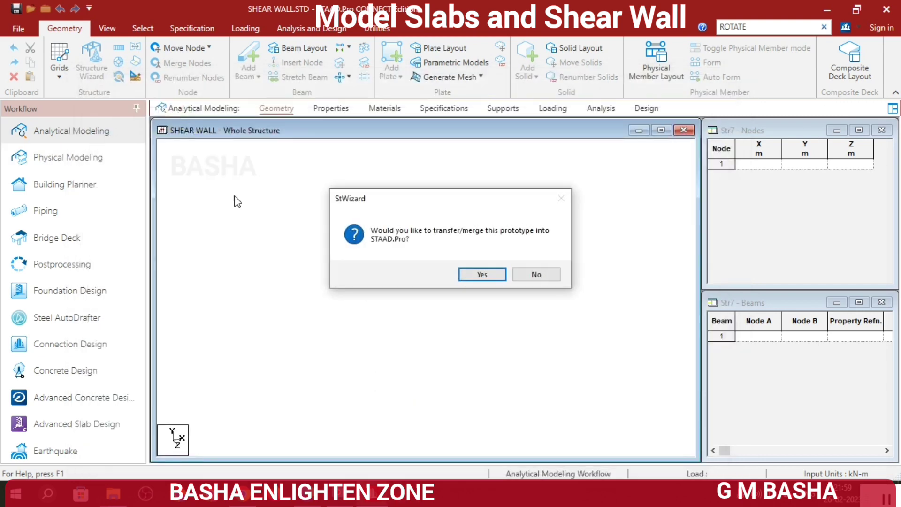
click(480, 275)
click(585, 242)
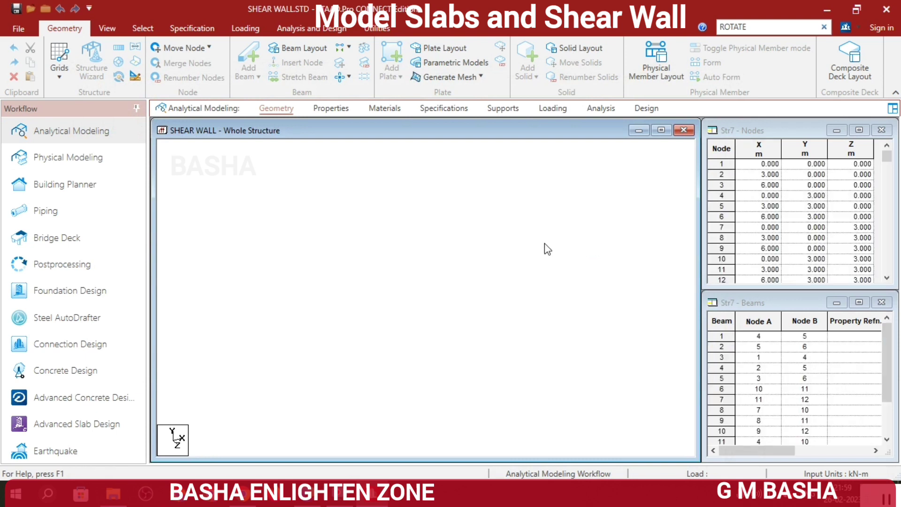
- Create a fixed support definition for the structure
click(504, 111)
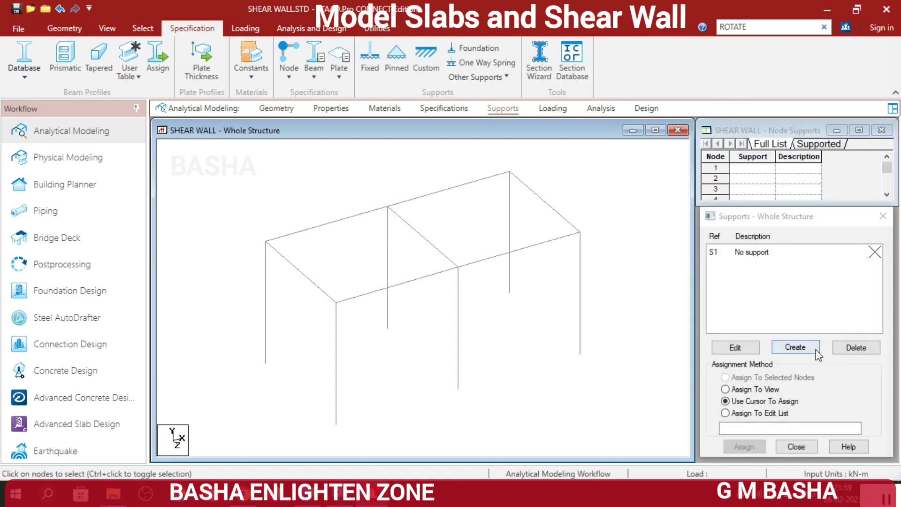
click(816, 351)
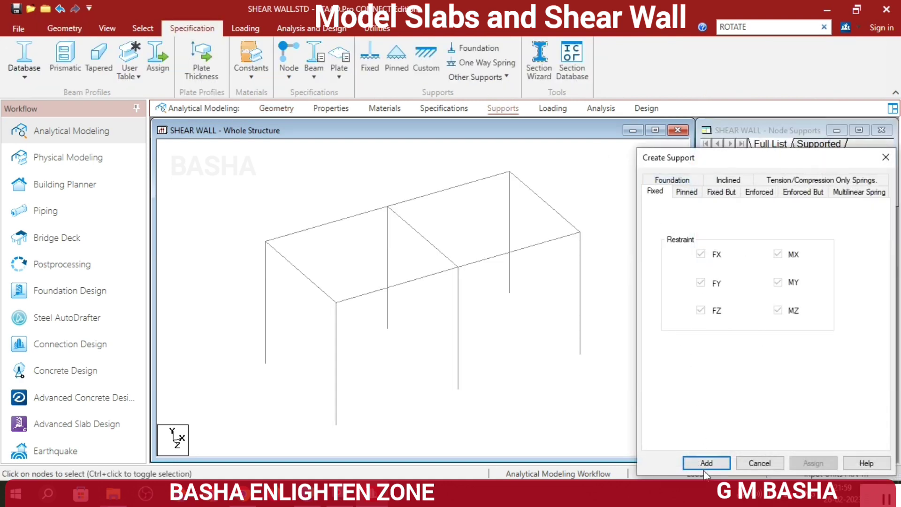
click(707, 463)
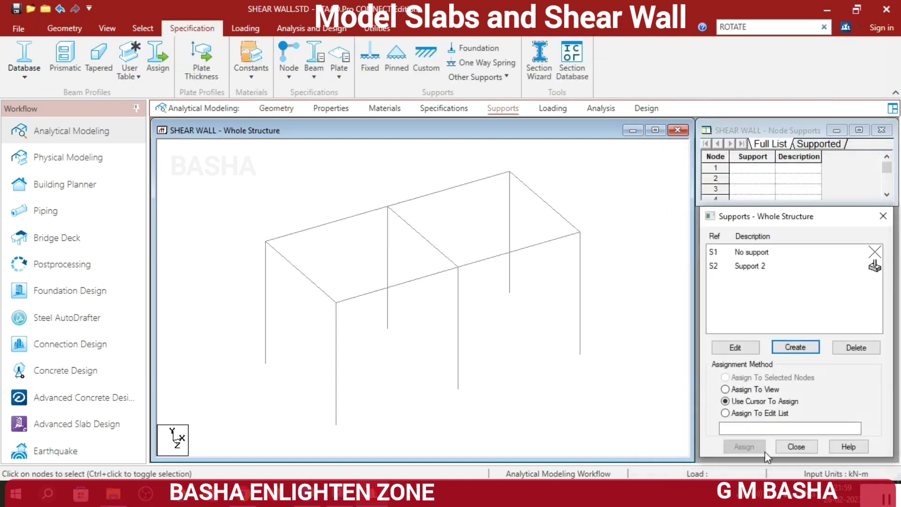
- Select all column base nodes in a front elevation view and assign the fixed support to them
click(751, 266)
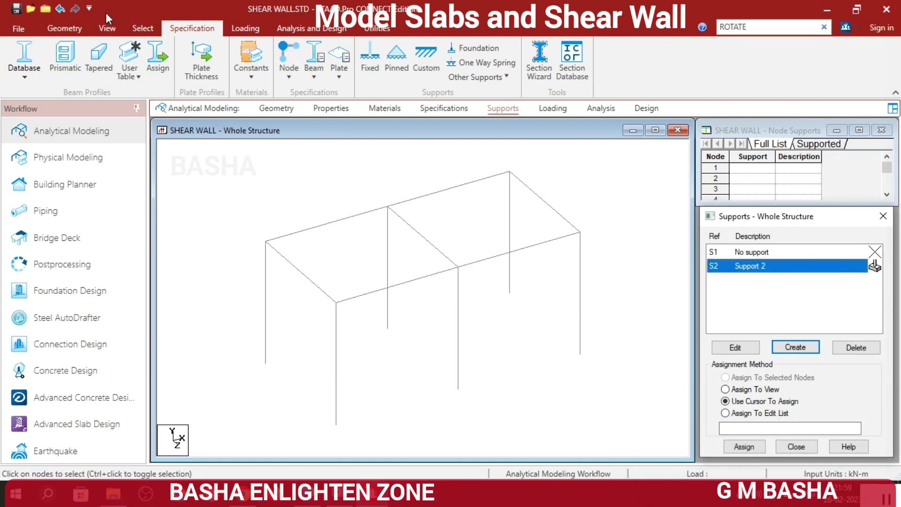
click(107, 28)
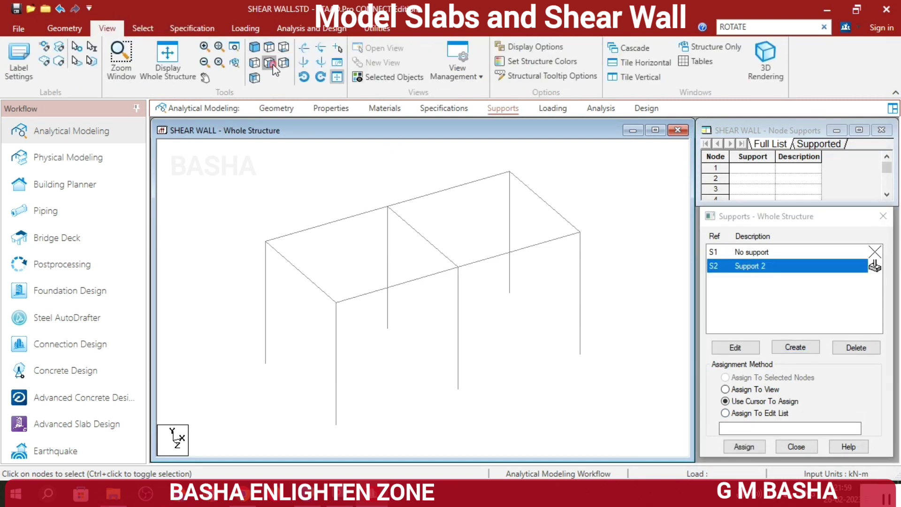
click(269, 62)
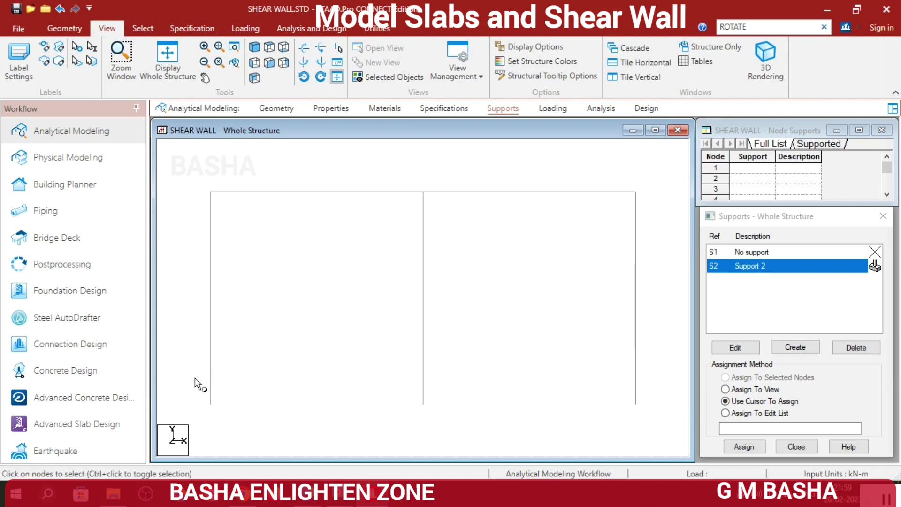
drag(196, 378, 681, 442)
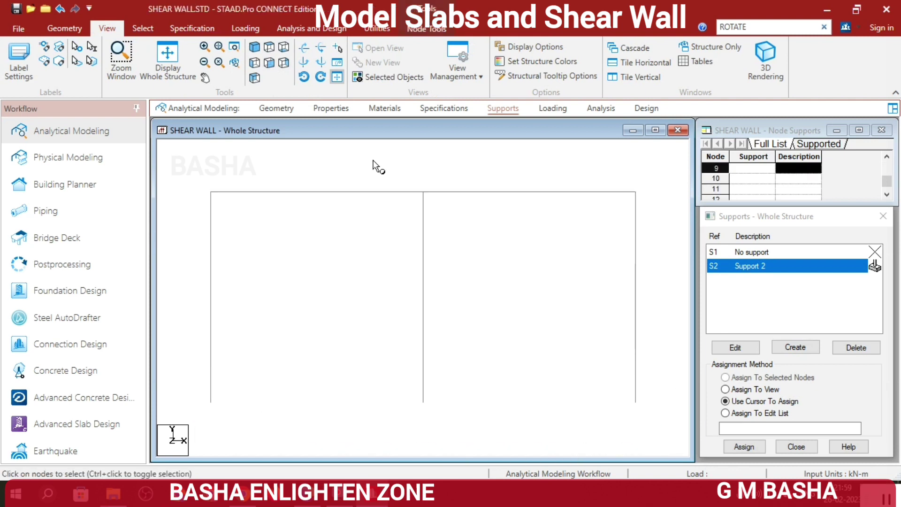
click(254, 47)
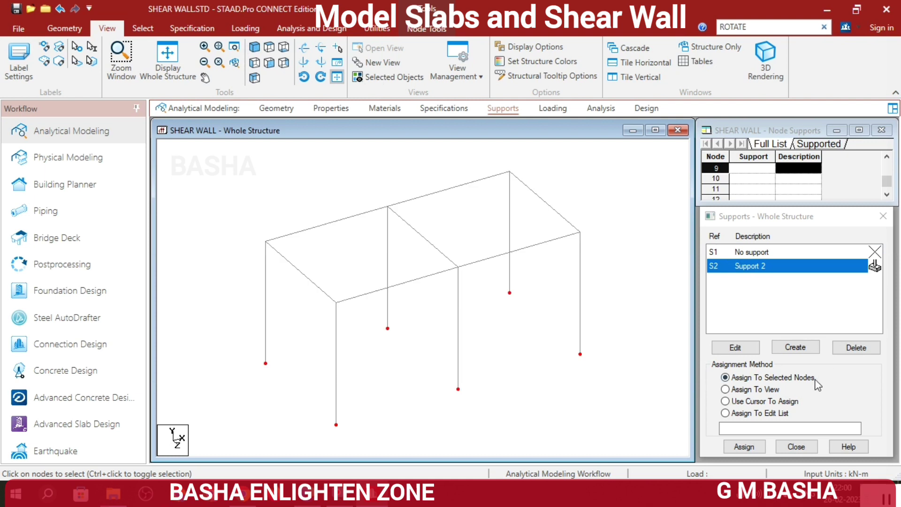
click(746, 448)
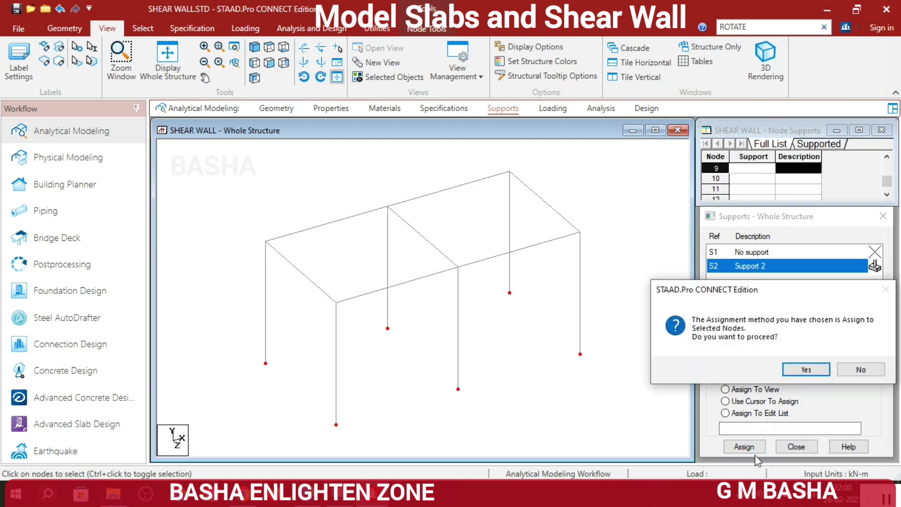
click(817, 372)
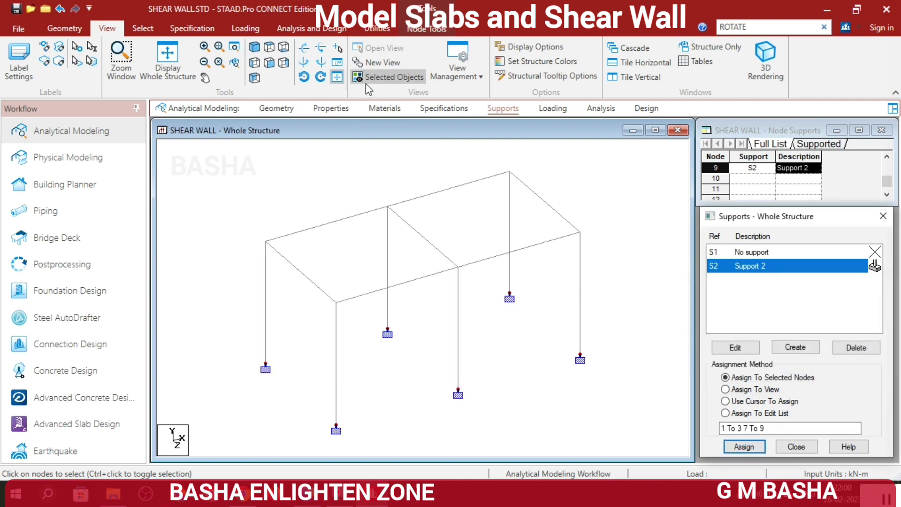
- Define a rectangular concrete section property with YD 0.3 m and ZD 0.23 m
click(330, 108)
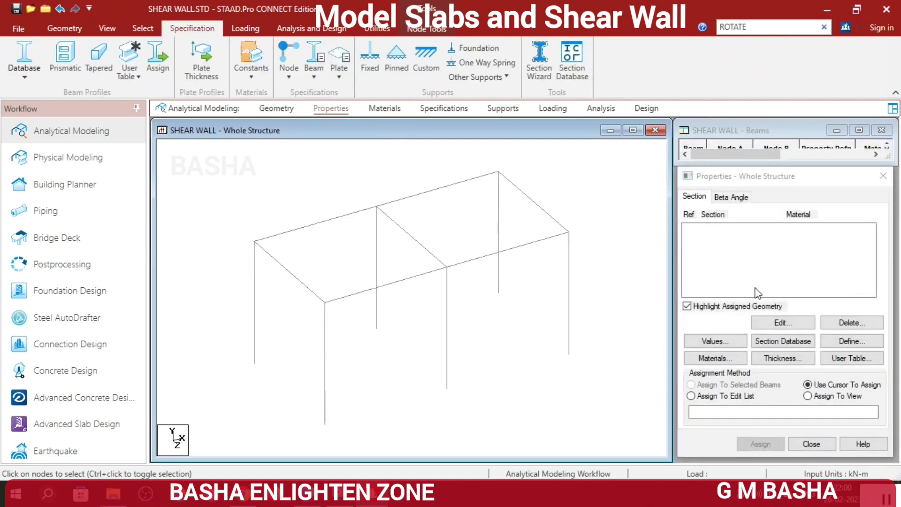
click(851, 342)
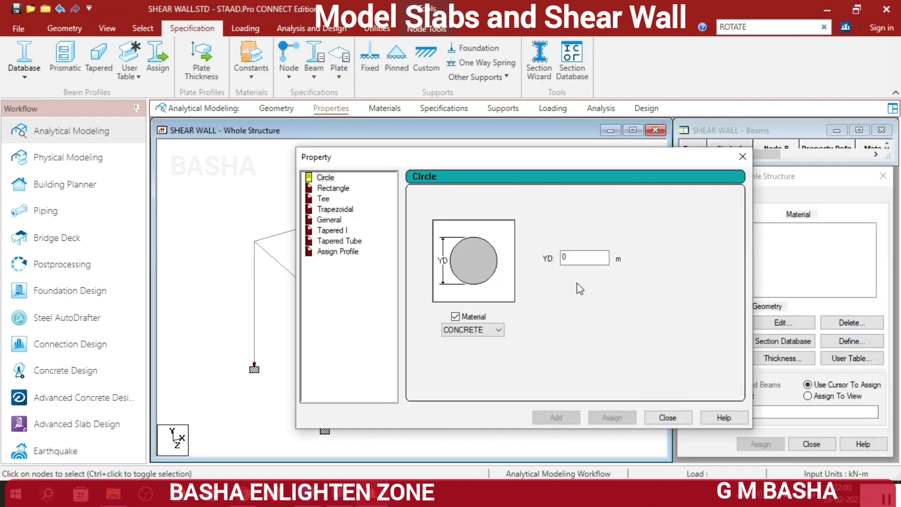
click(334, 189)
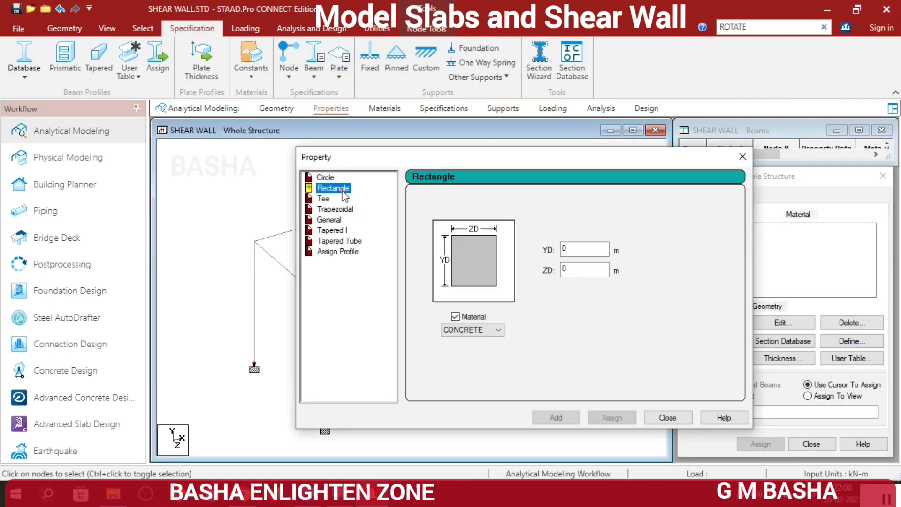
click(584, 248)
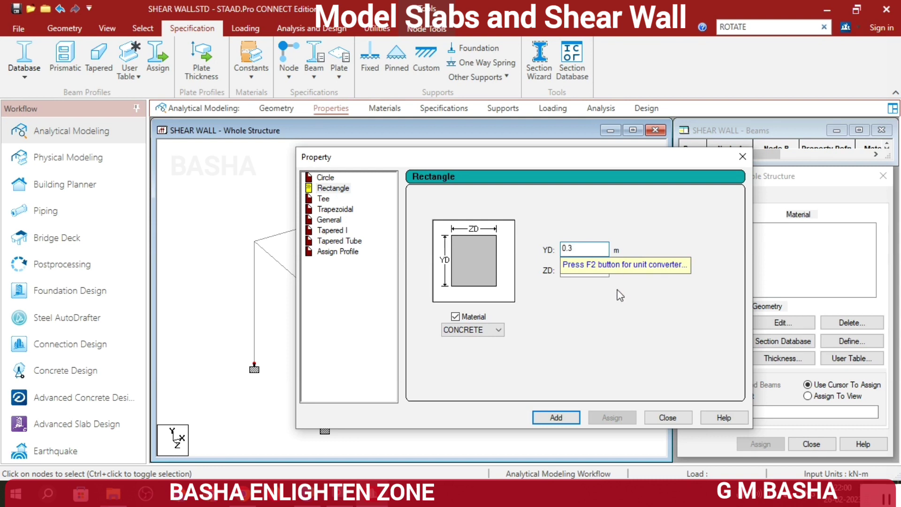
click(583, 272)
text(0)
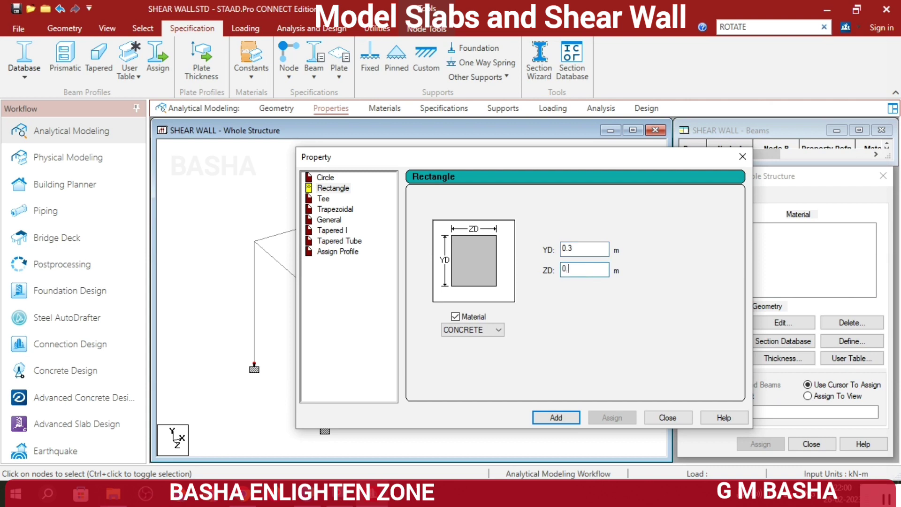
text(.23)
click(556, 417)
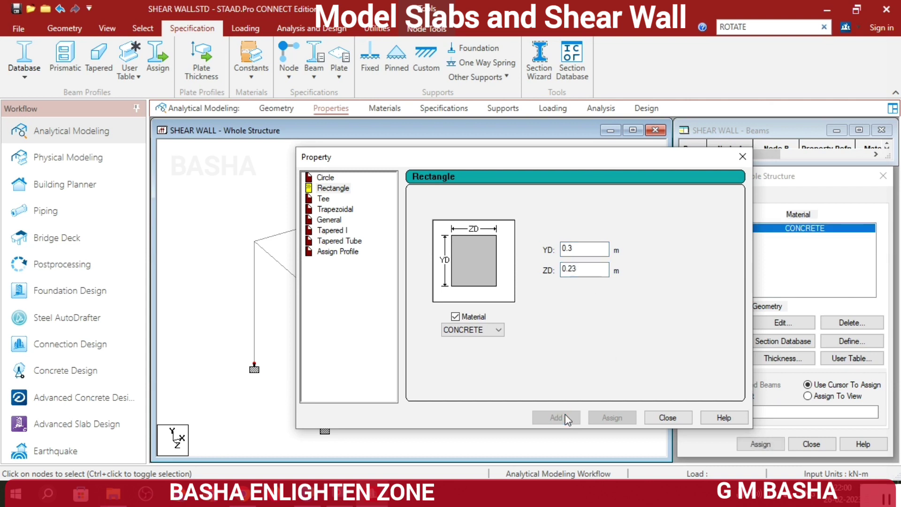
click(663, 418)
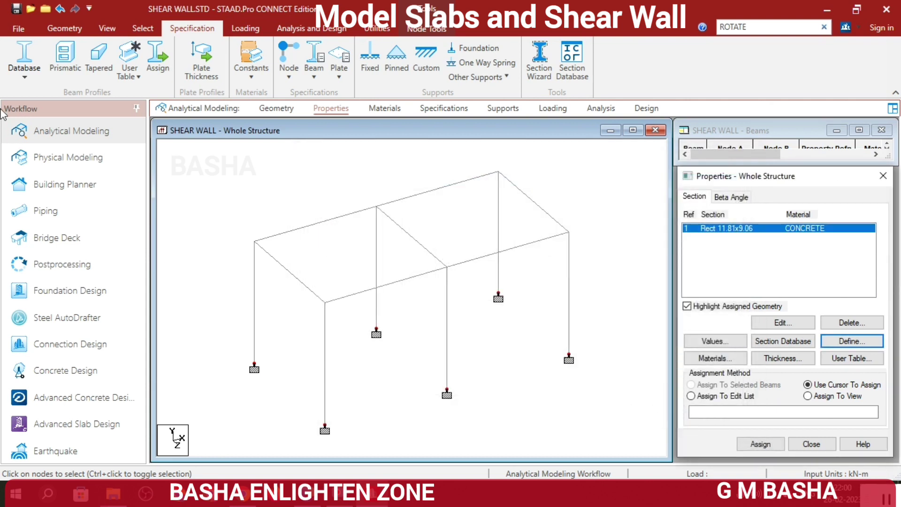
- Select all beams and columns of the frame and assign the rectangular concrete section to them
click(136, 33)
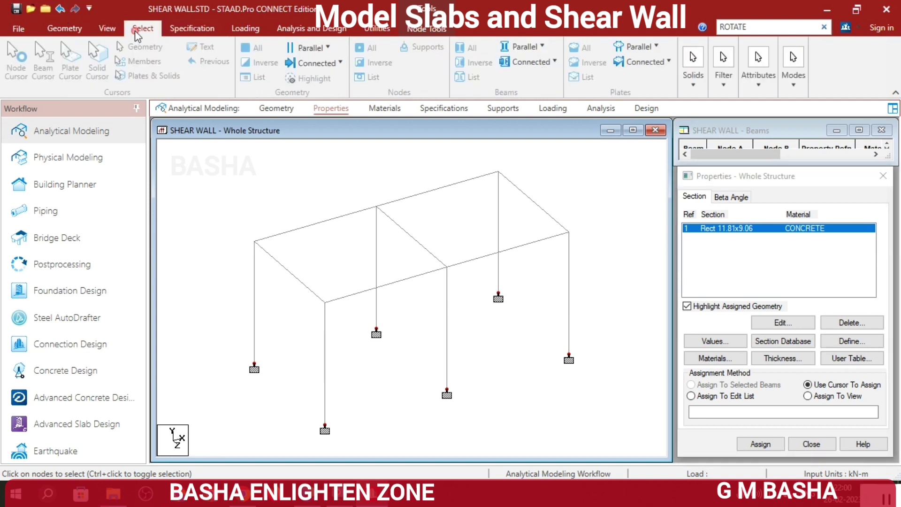
drag(223, 159, 613, 428)
click(761, 444)
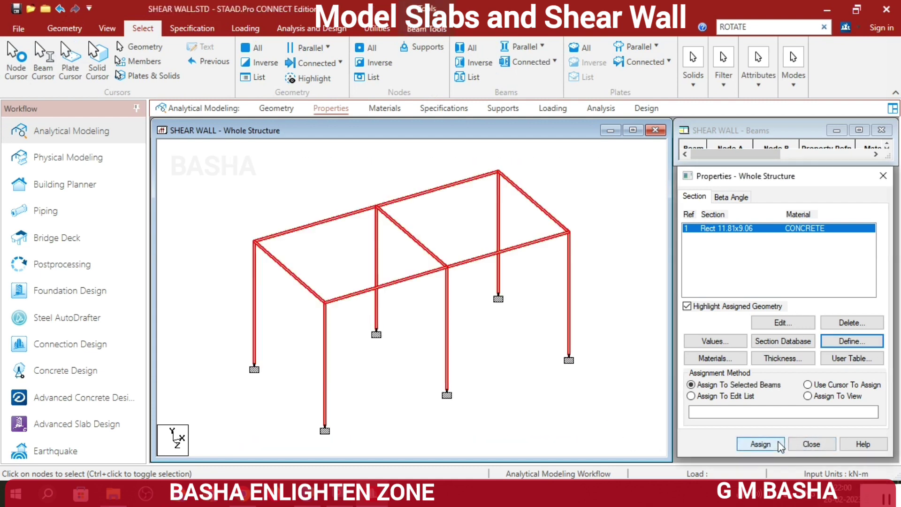
click(806, 357)
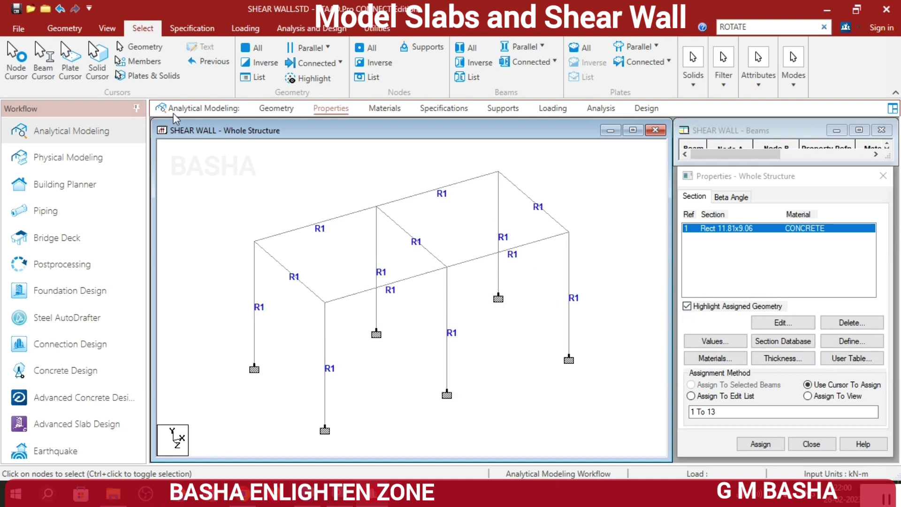
- Add a four-node plate as the roof slab of the left bay, using the bay's four top corner nodes
click(74, 29)
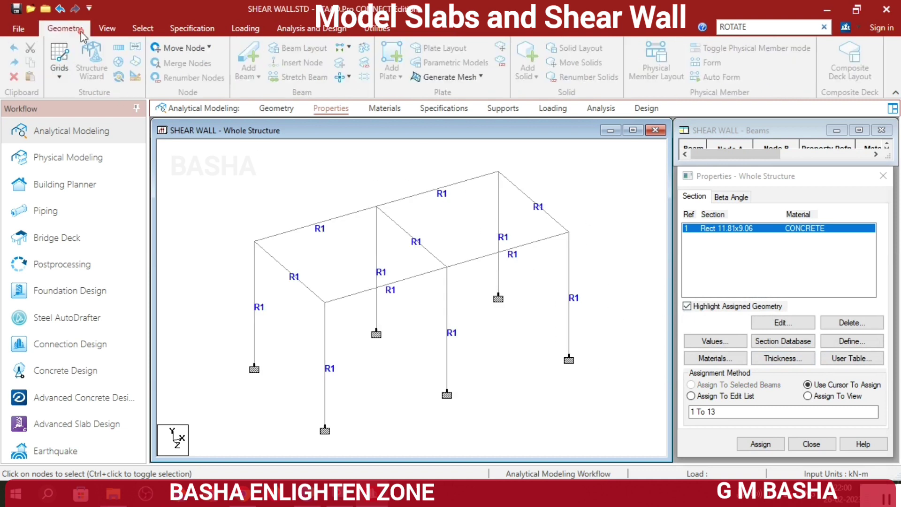
click(398, 60)
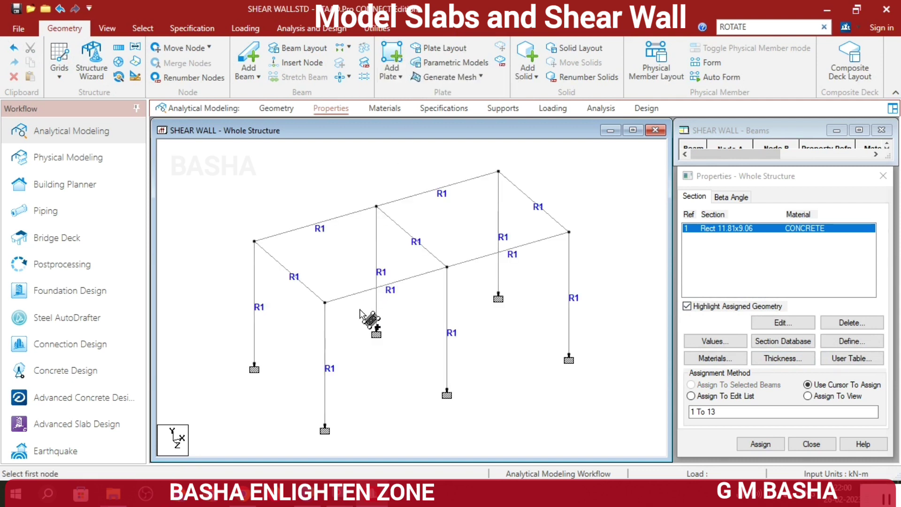
click(325, 303)
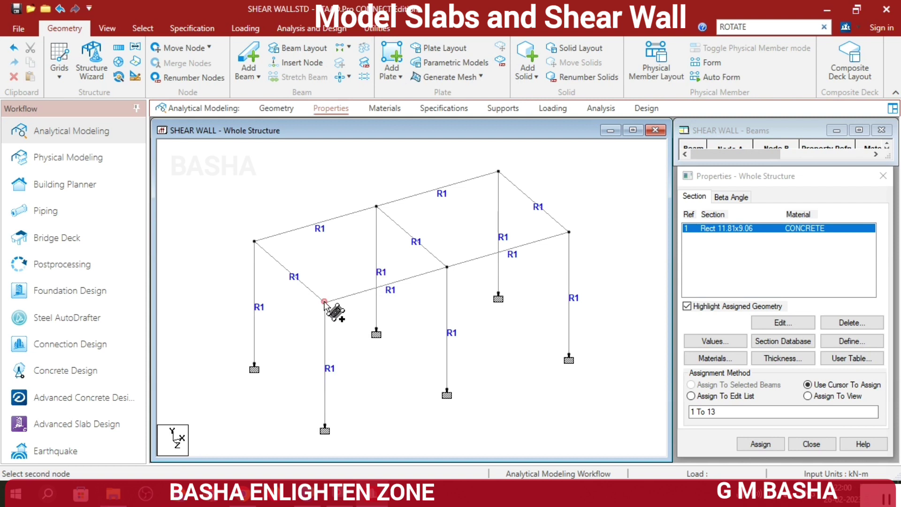
click(260, 241)
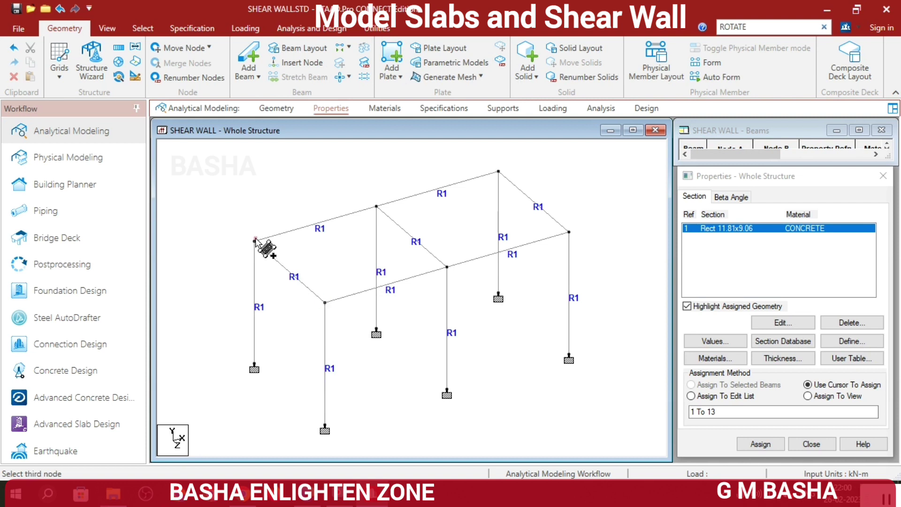
click(377, 206)
click(447, 267)
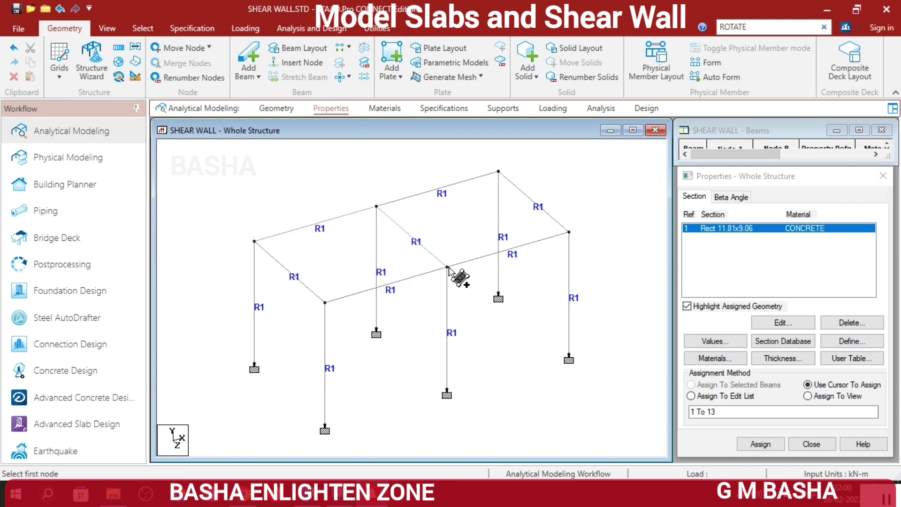
- Add a second four-node plate as the roof slab of the right bay between its top corner nodes
click(376, 206)
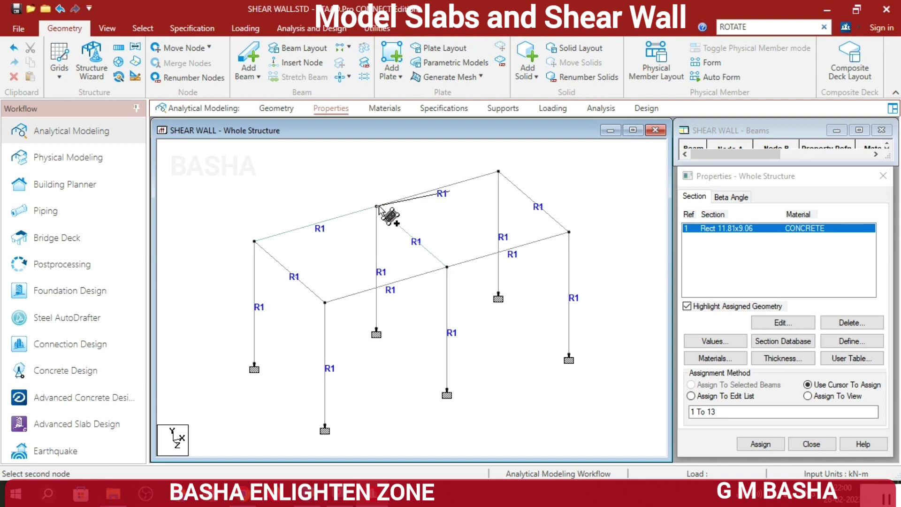
click(498, 173)
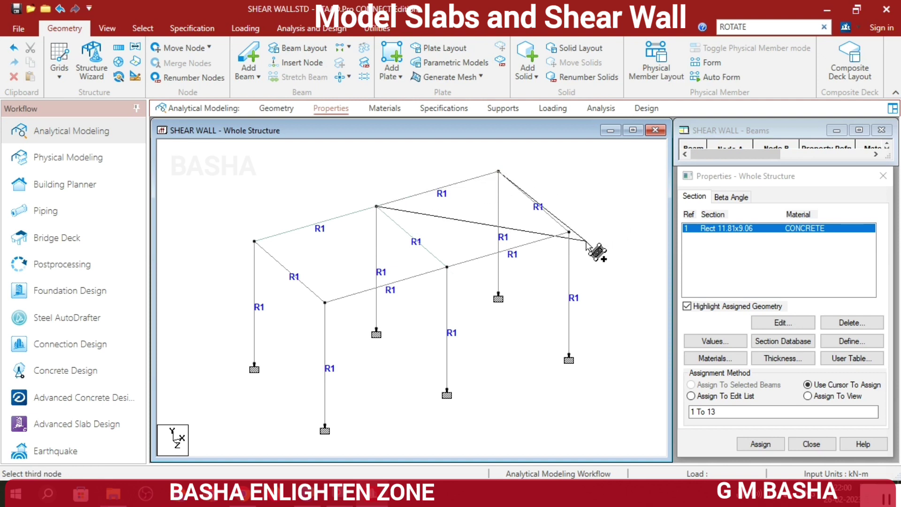
click(570, 232)
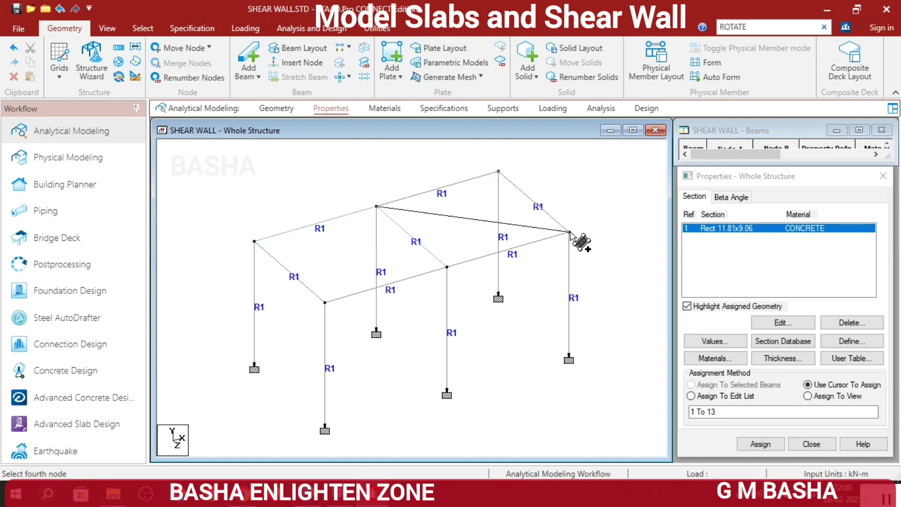
click(447, 266)
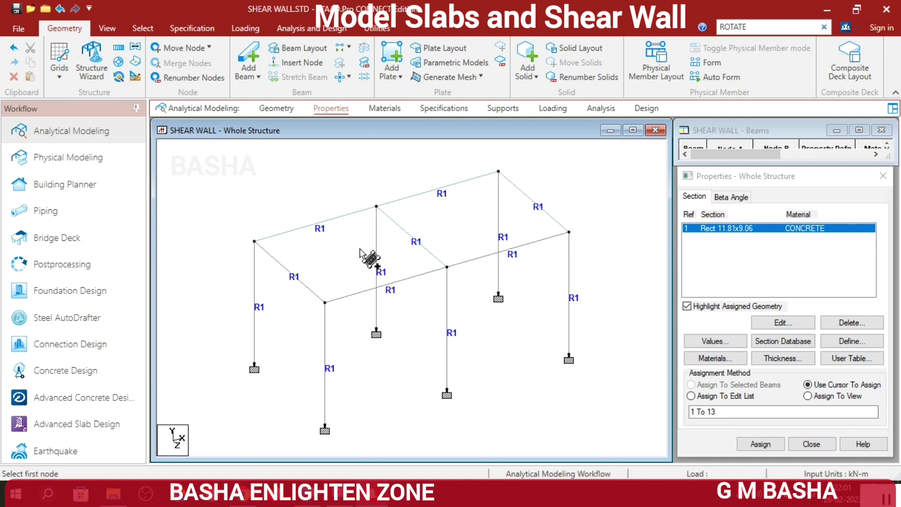
- Add a four-node plate as a shear wall between the two columns at the frame's left end
click(325, 429)
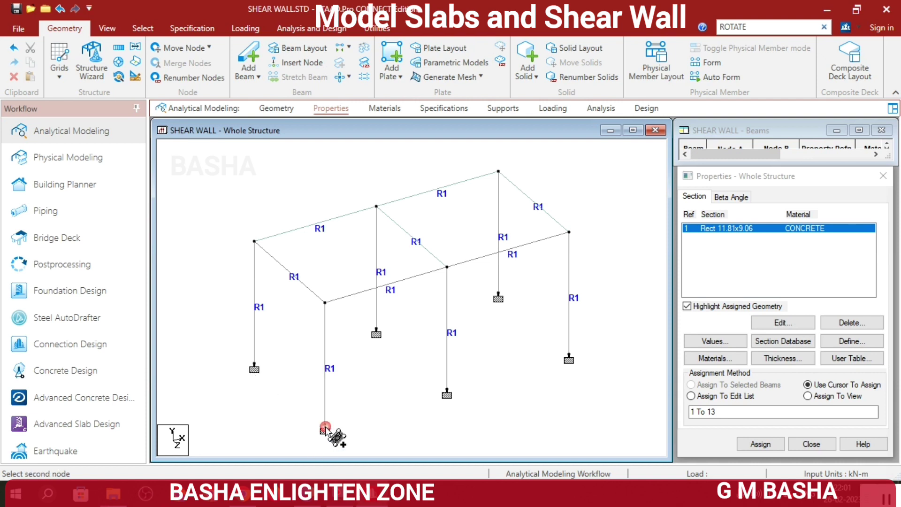
click(255, 366)
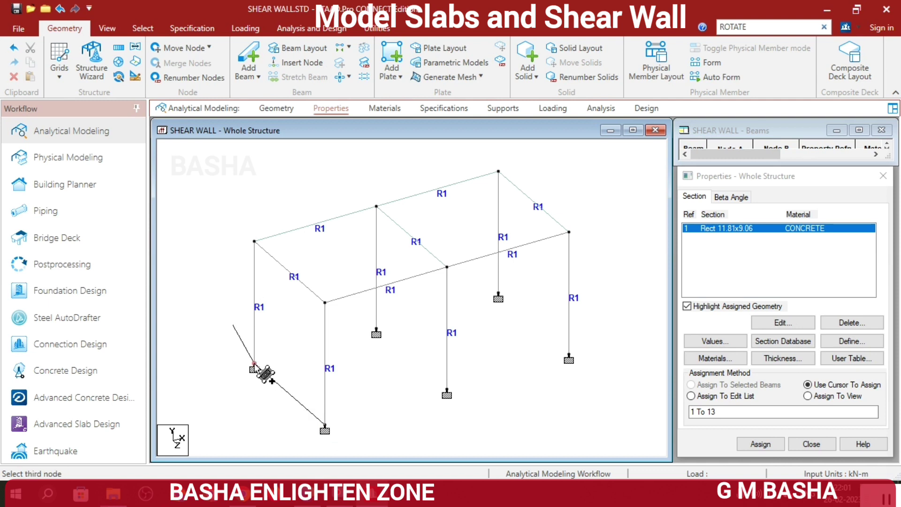
click(255, 242)
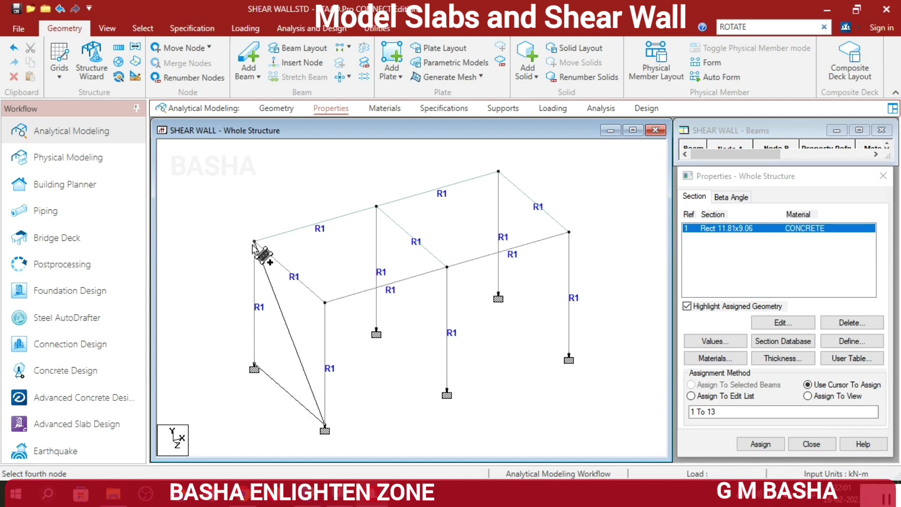
click(324, 302)
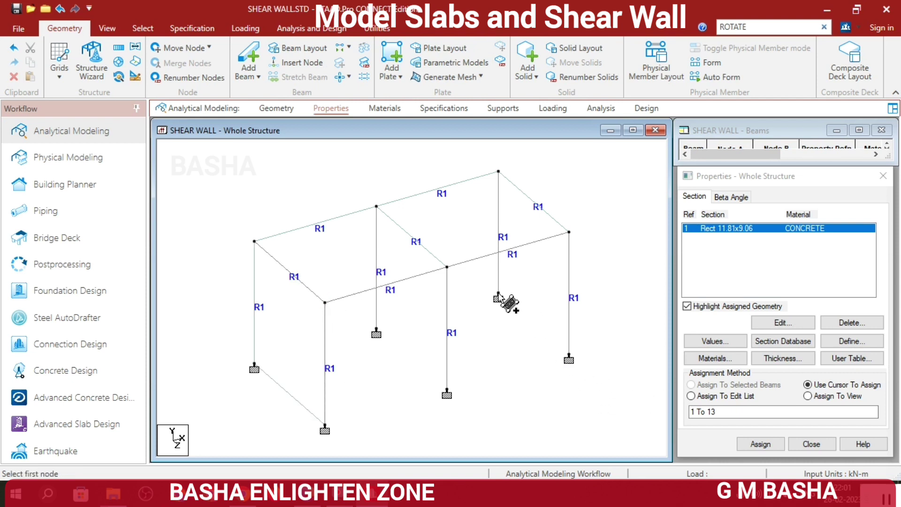
- Add a matching four-node shear wall plate between the two columns at the frame's right end
click(569, 360)
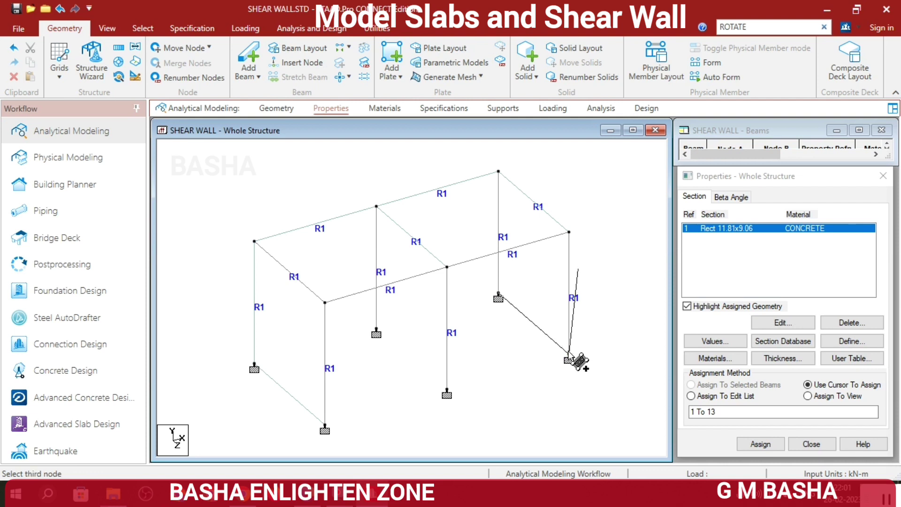
click(569, 233)
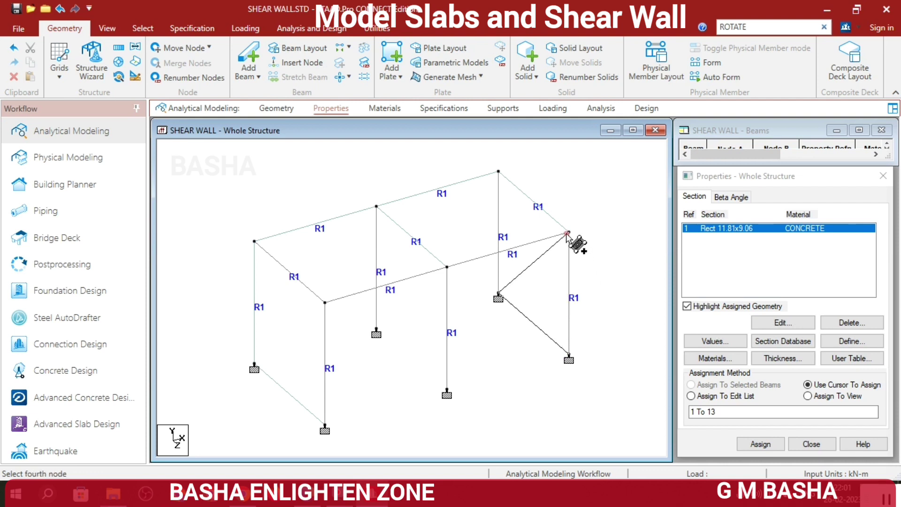
click(499, 171)
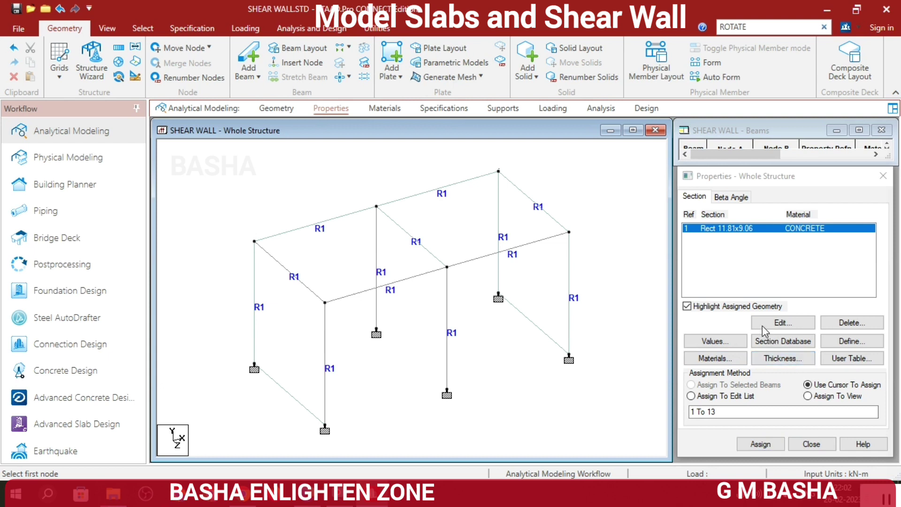
- Define a concrete plate thickness property of 0.15 m at all four nodes
click(566, 238)
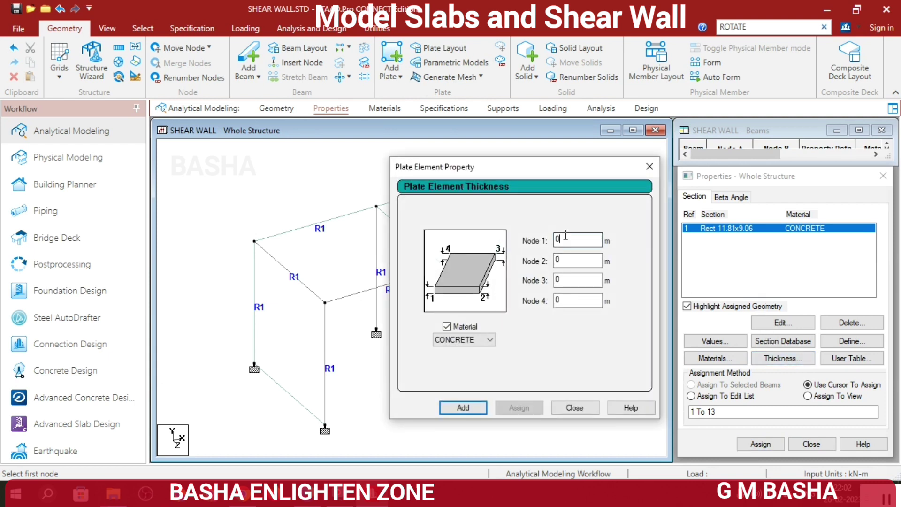
text(.)
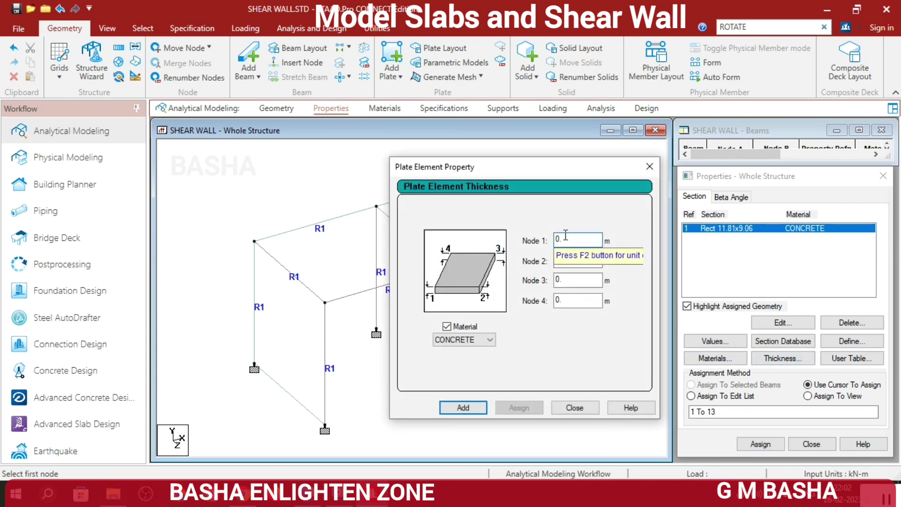
text(15)
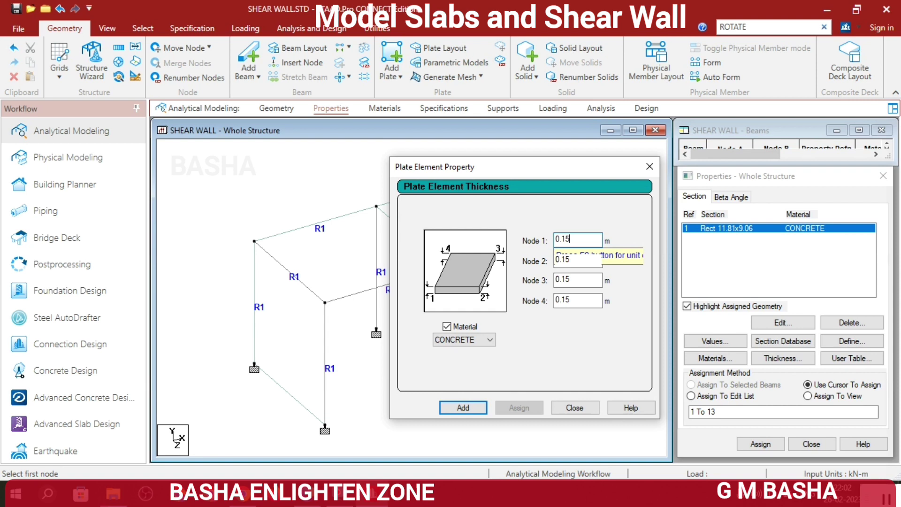
click(464, 407)
click(575, 408)
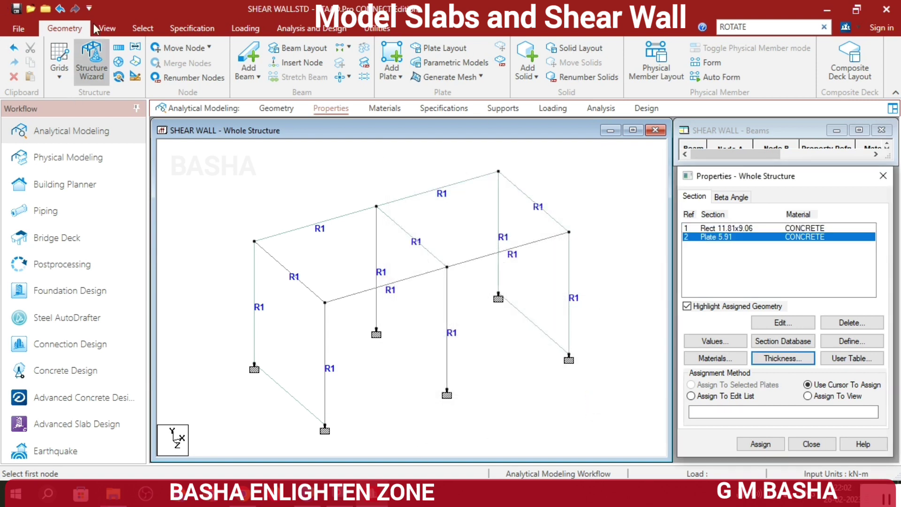
- Select all slab and shear wall plates and assign the new plate thickness to them
click(142, 28)
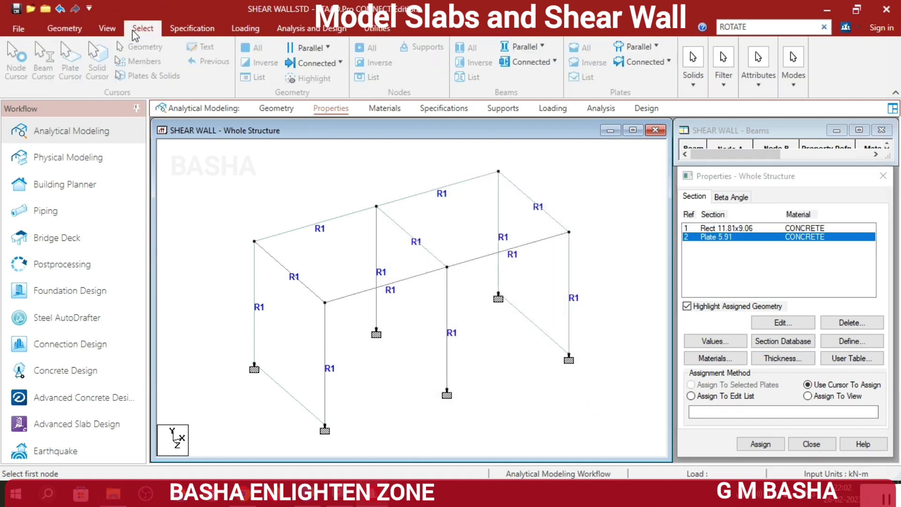
click(78, 56)
drag(219, 163, 616, 444)
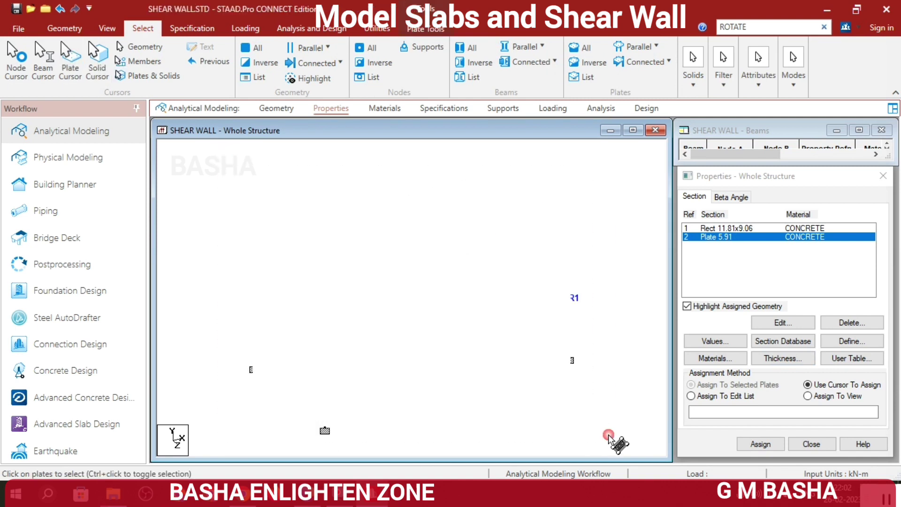
click(763, 445)
click(800, 351)
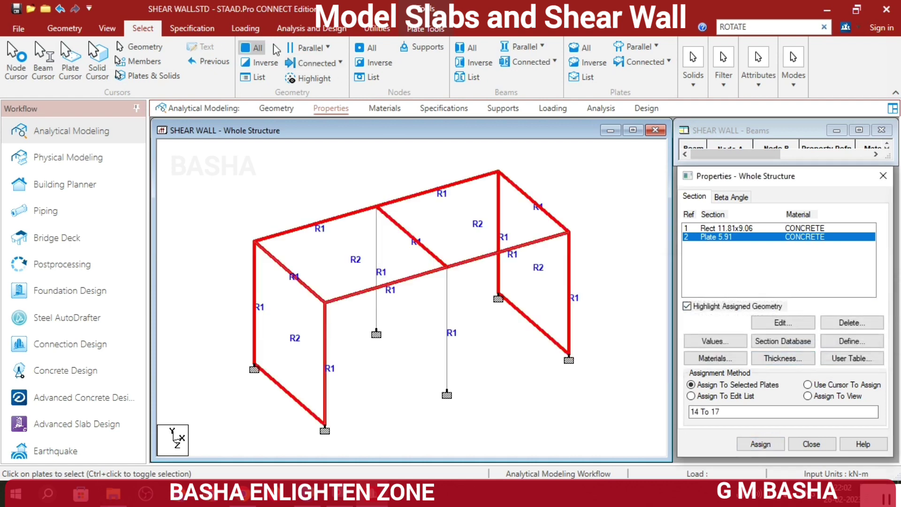
- Examine the selected slab and wall plates in a 3D rendering, then close the rendered view
click(107, 28)
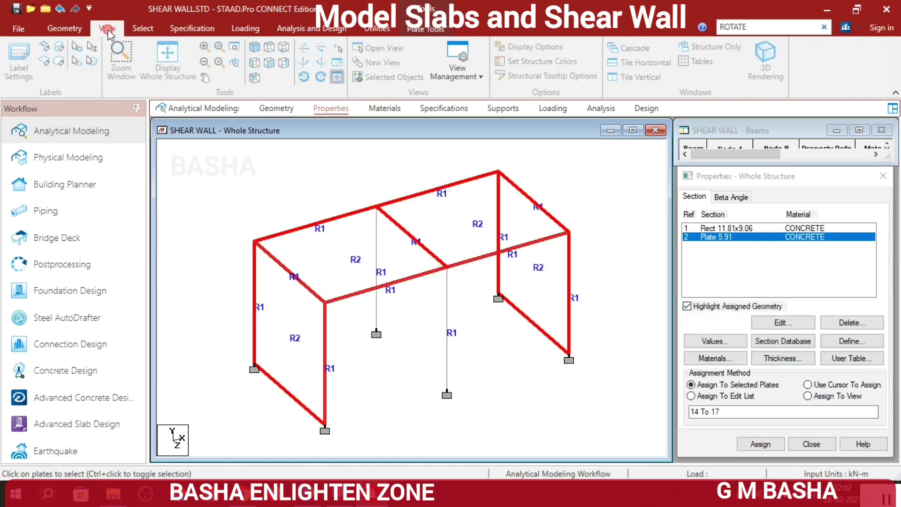
click(765, 59)
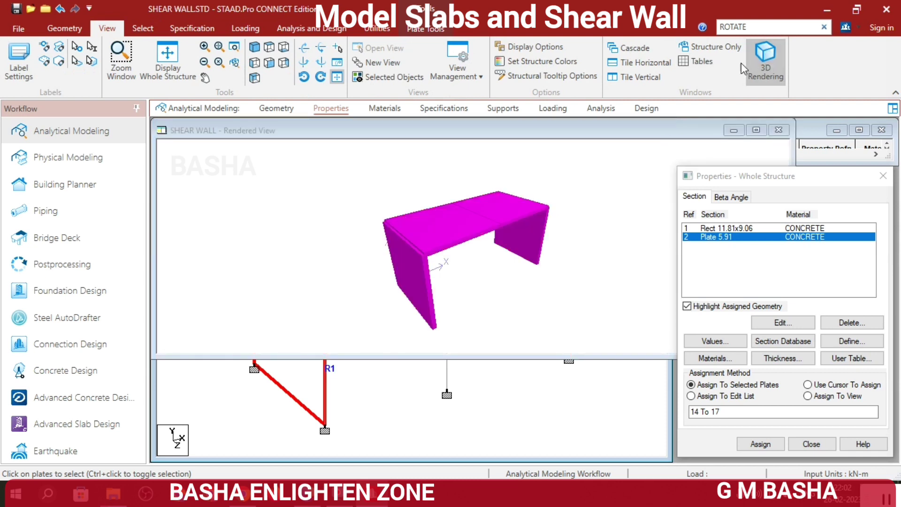
drag(439, 261, 480, 196)
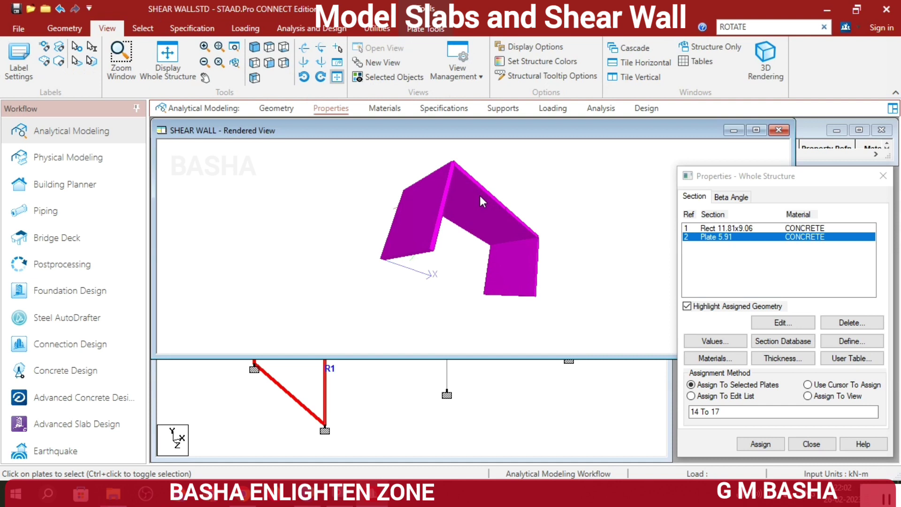
click(777, 130)
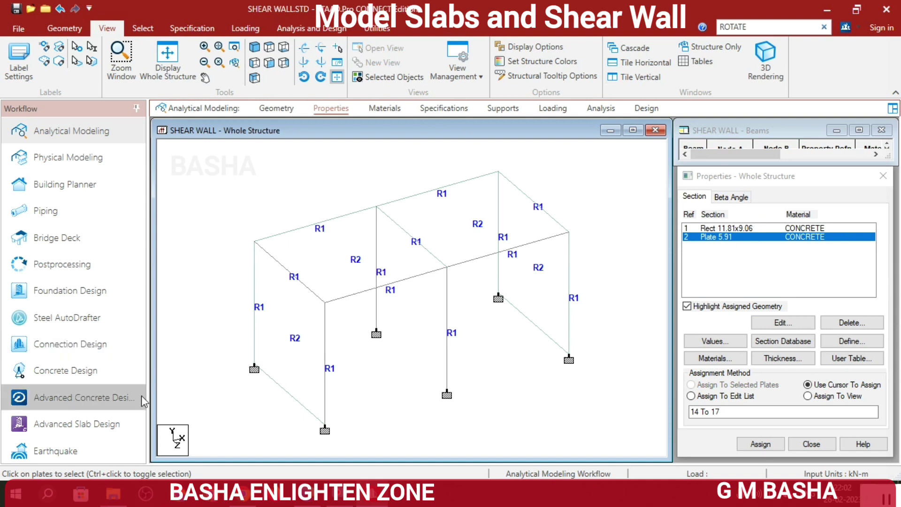
- Render the whole structure in 3D, inspect beams, columns and plates from several angles, and close the rendering
click(764, 62)
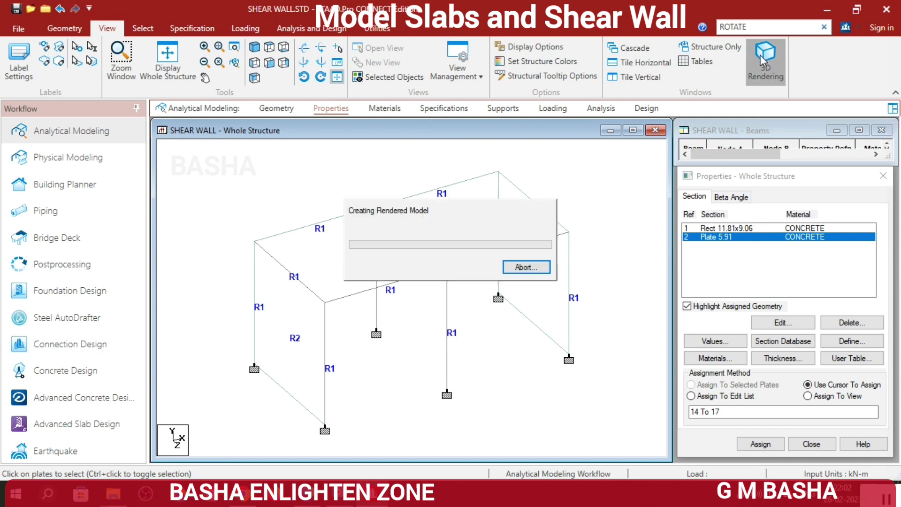
mouse_move(470, 305)
mouse_down()
mouse_move(475, 243)
mouse_move(511, 256)
mouse_up()
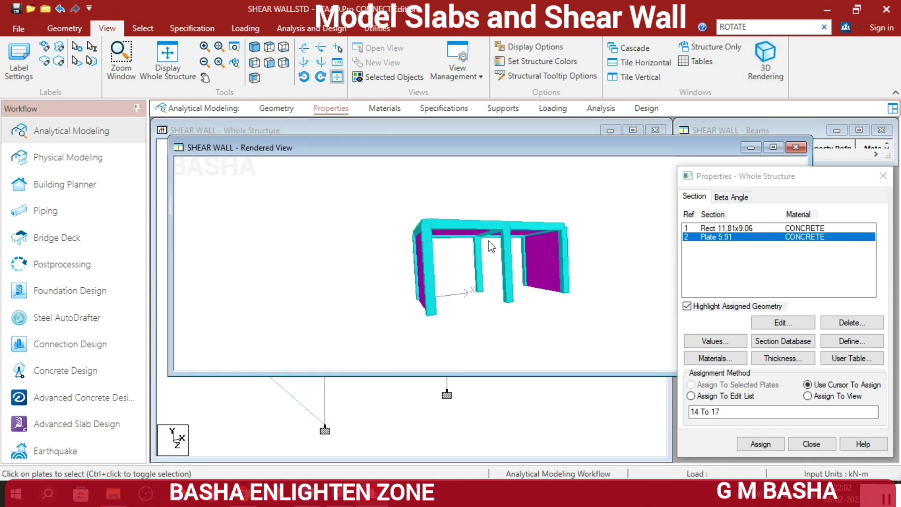
mouse_move(472, 295)
mouse_down()
mouse_move(569, 327)
mouse_move(591, 250)
mouse_move(473, 241)
mouse_move(498, 316)
mouse_up()
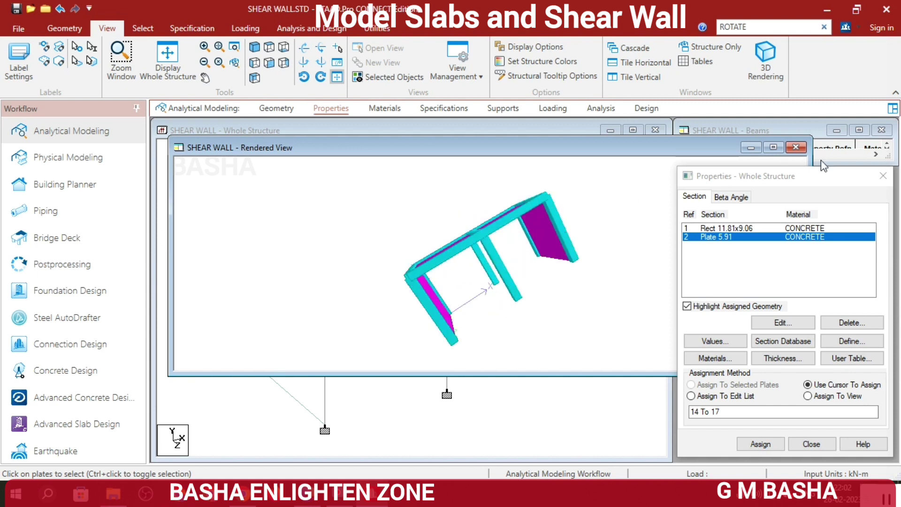
click(800, 147)
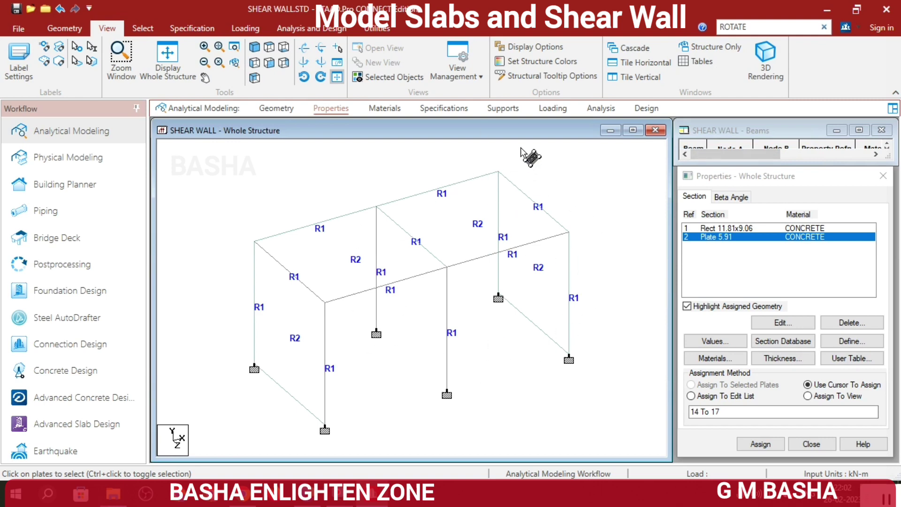
- Create primary load case 1 with the Dead loading type and the title DL
click(551, 108)
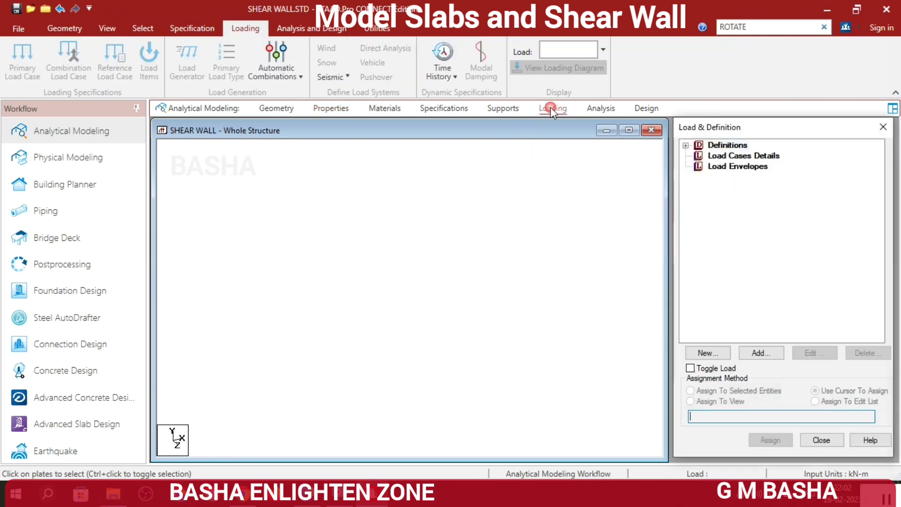
click(763, 159)
click(773, 352)
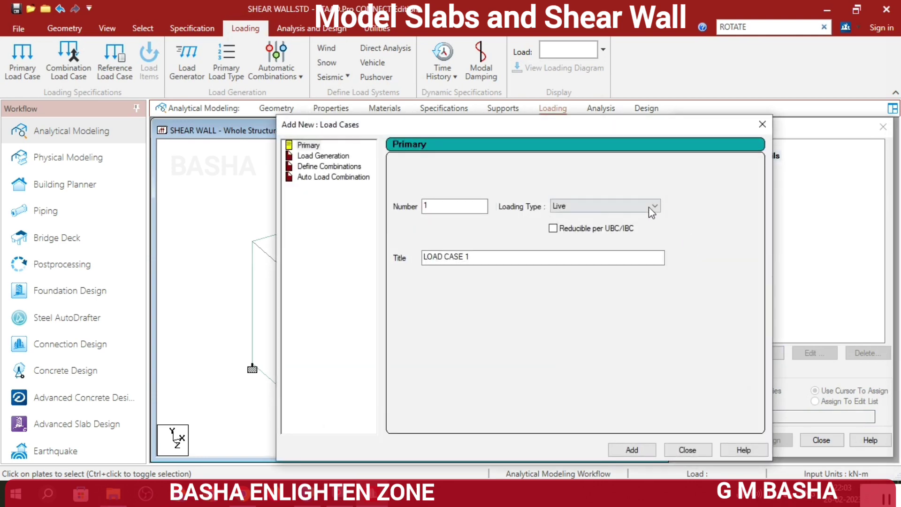
click(654, 207)
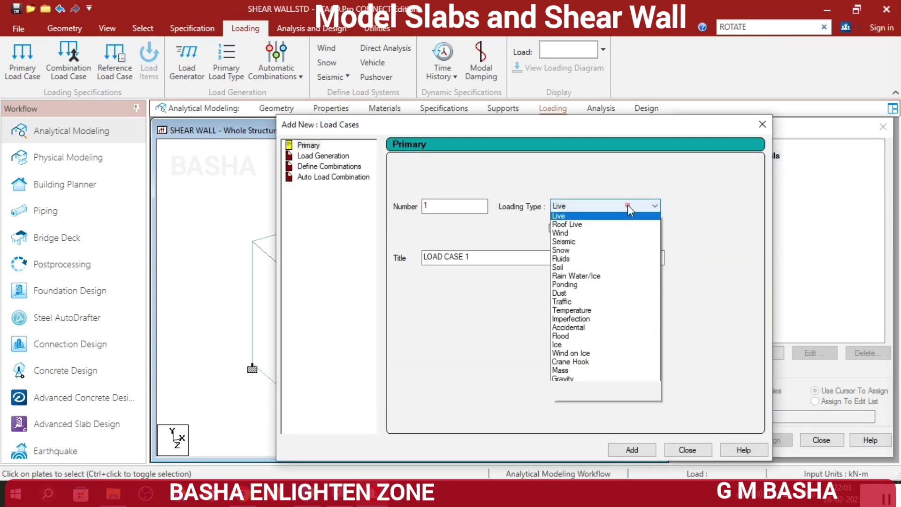
scroll(628, 207, up, 1)
click(624, 216)
drag(525, 263, 370, 245)
text(DL)
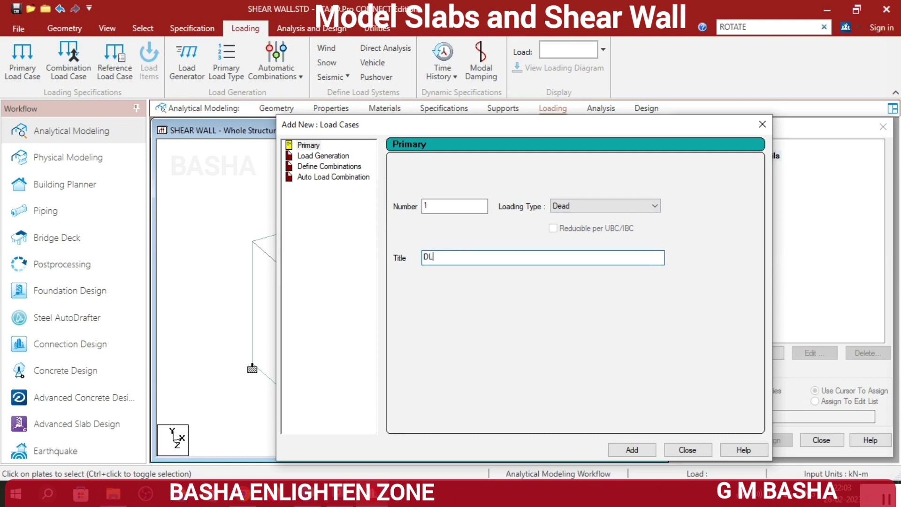
click(632, 449)
click(680, 450)
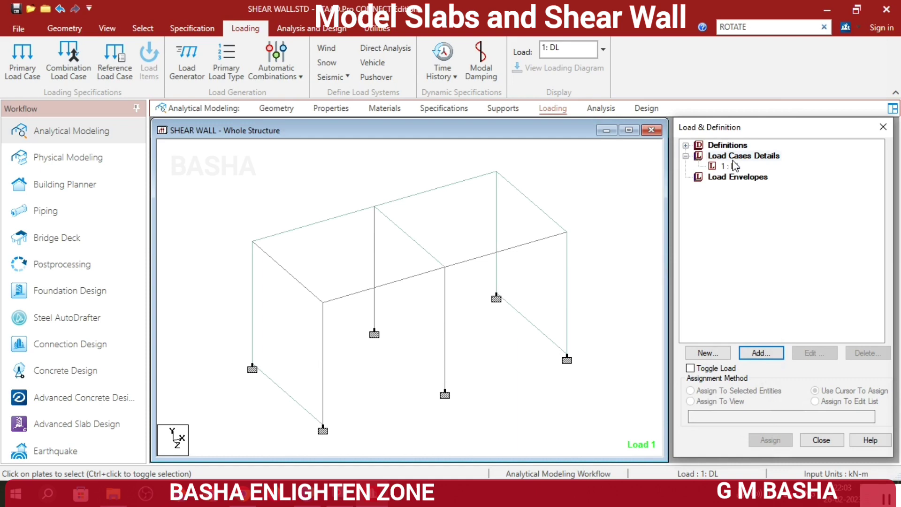
- Create primary load case 2 with the Live loading type and the title LL
click(754, 156)
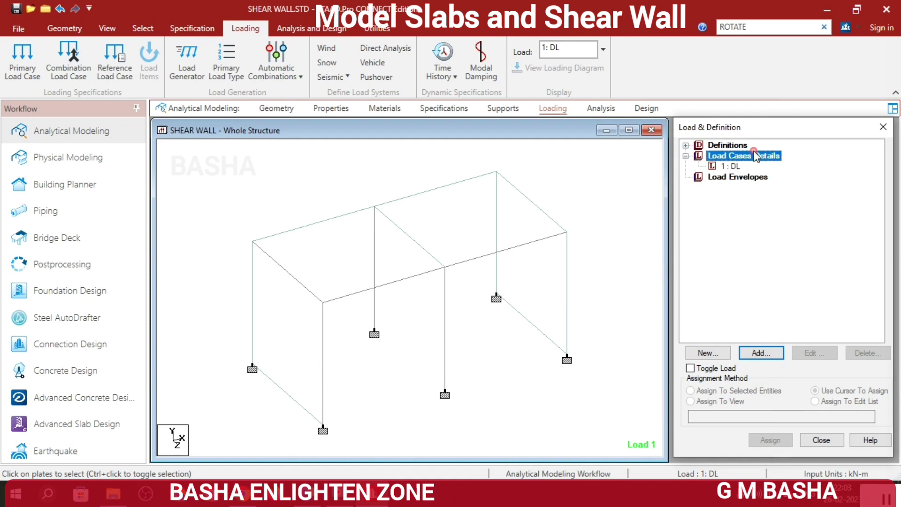
click(761, 353)
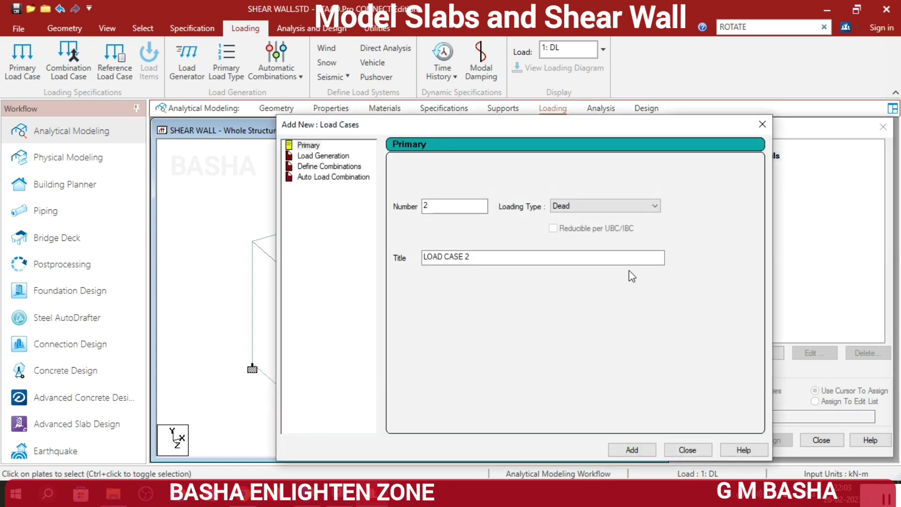
click(582, 208)
click(584, 227)
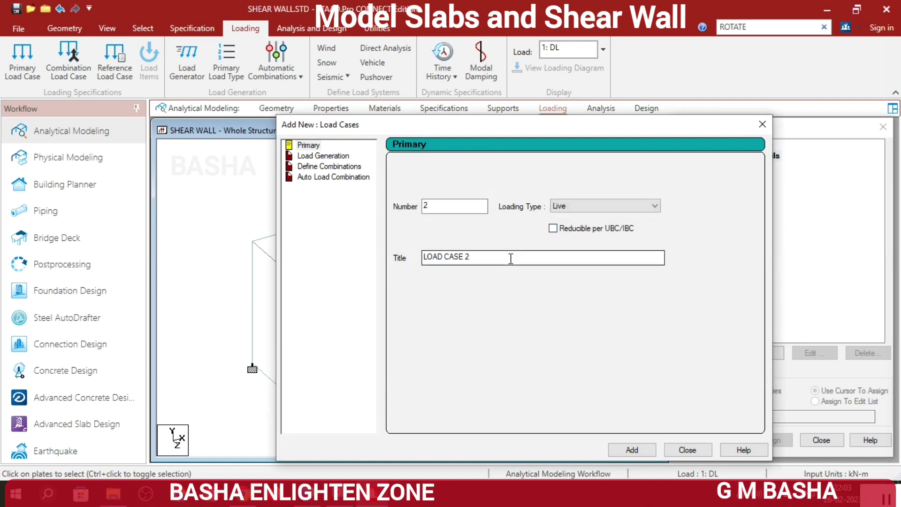
drag(513, 258, 263, 261)
text(LL)
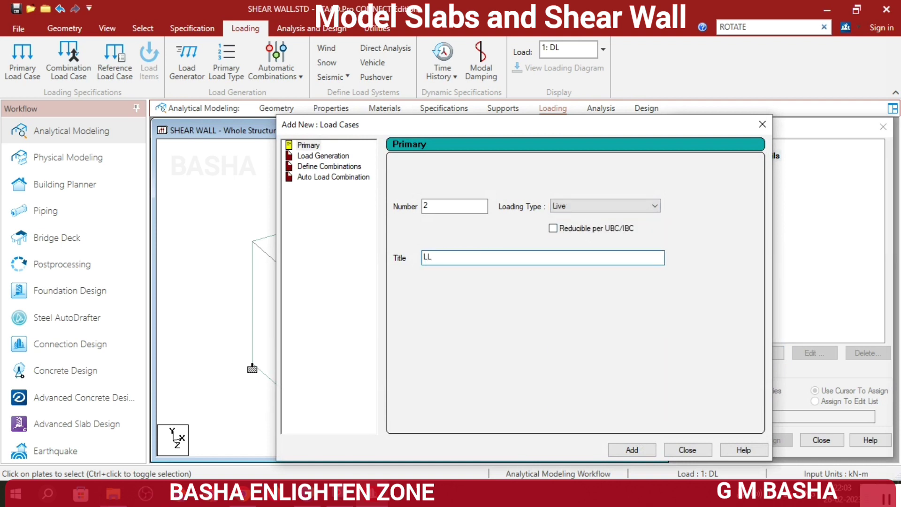
click(652, 448)
click(687, 450)
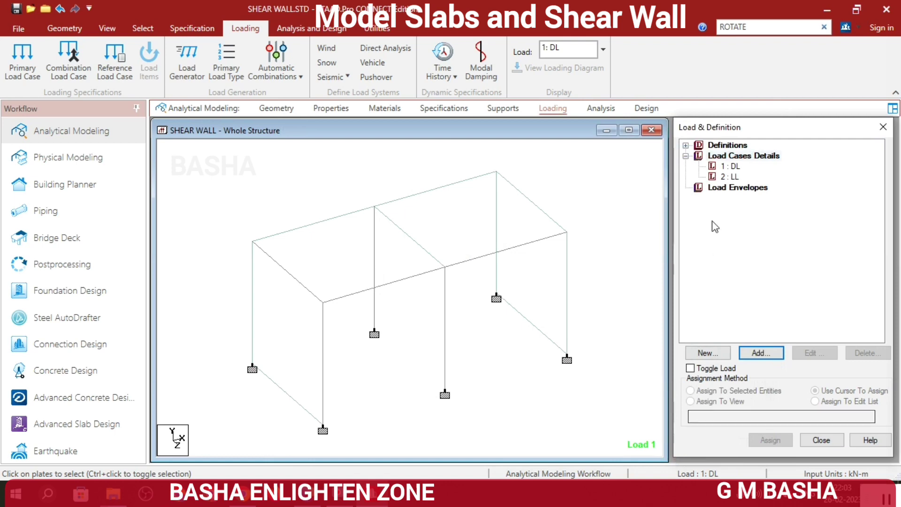
- Add a selfweight load in the Y direction with factor -1 to the DL load case
click(732, 169)
click(757, 357)
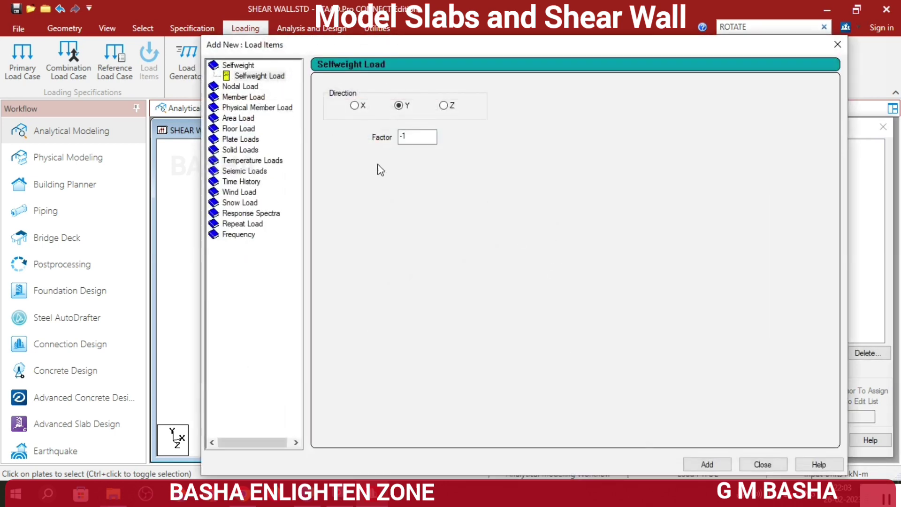
click(707, 464)
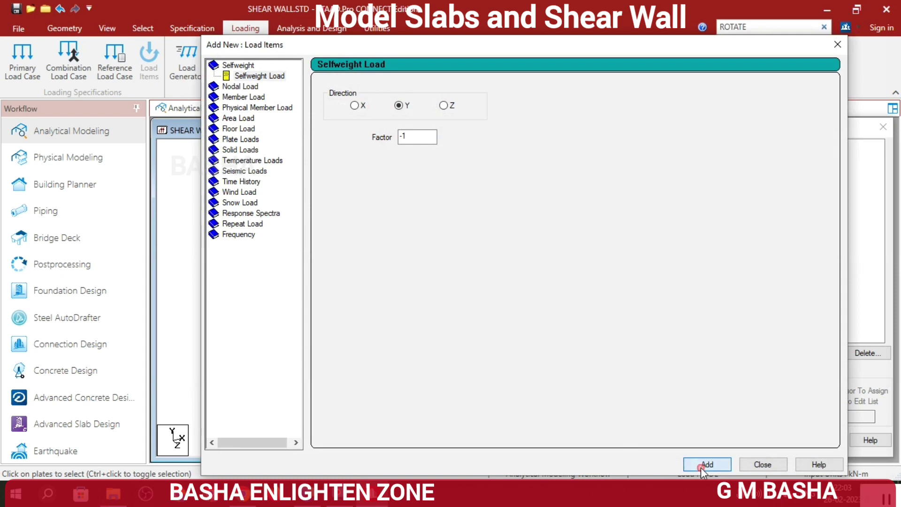
click(763, 464)
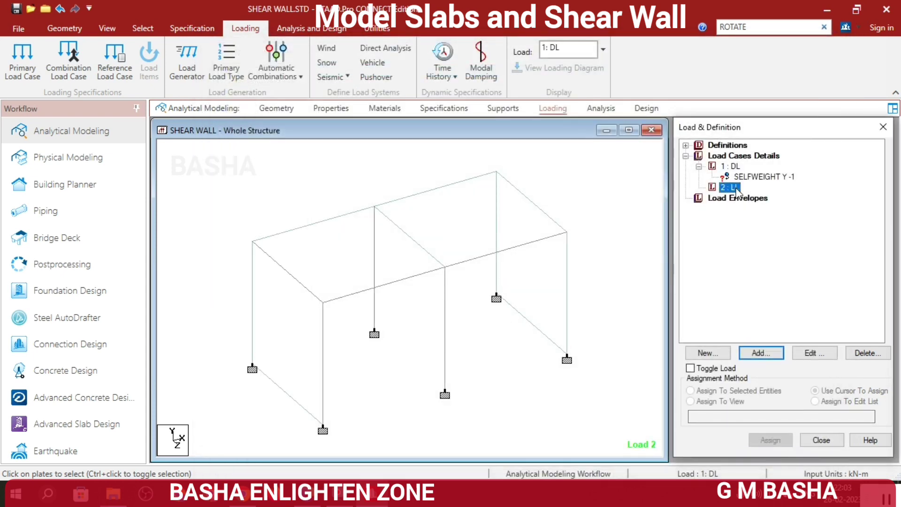
- Add a full-plate pressure load of -5 kN/m2 in the GY direction to the LL load case
click(761, 353)
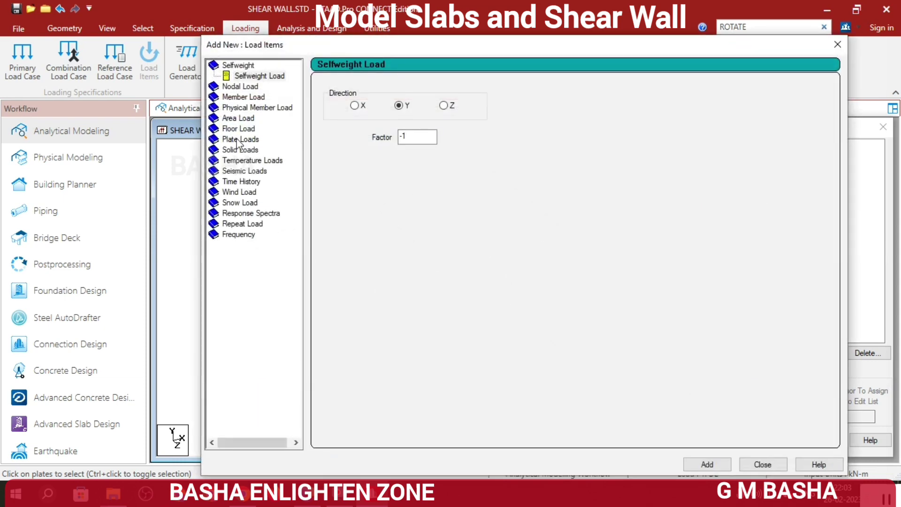
click(238, 140)
click(458, 127)
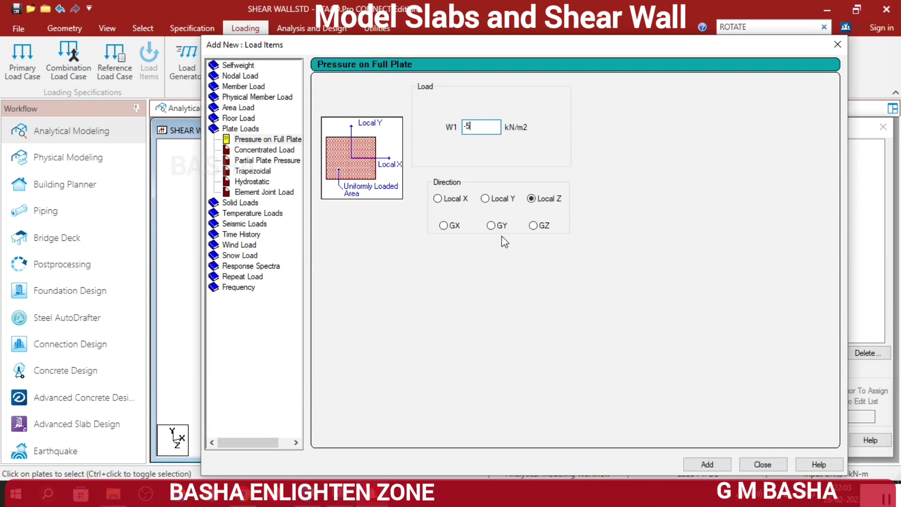
click(491, 226)
click(718, 465)
click(763, 464)
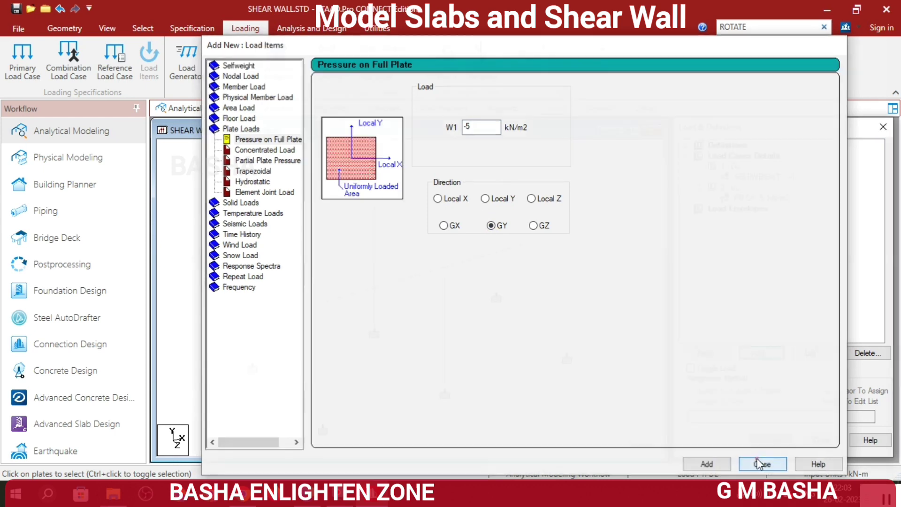
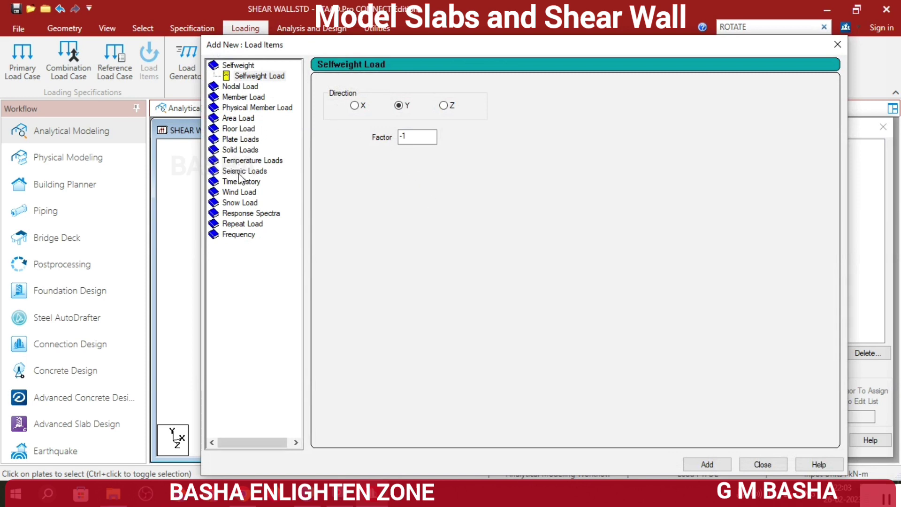
- Add a full-plate pressure load of 5 kN/m2 in the GX direction to the LL load case
click(240, 140)
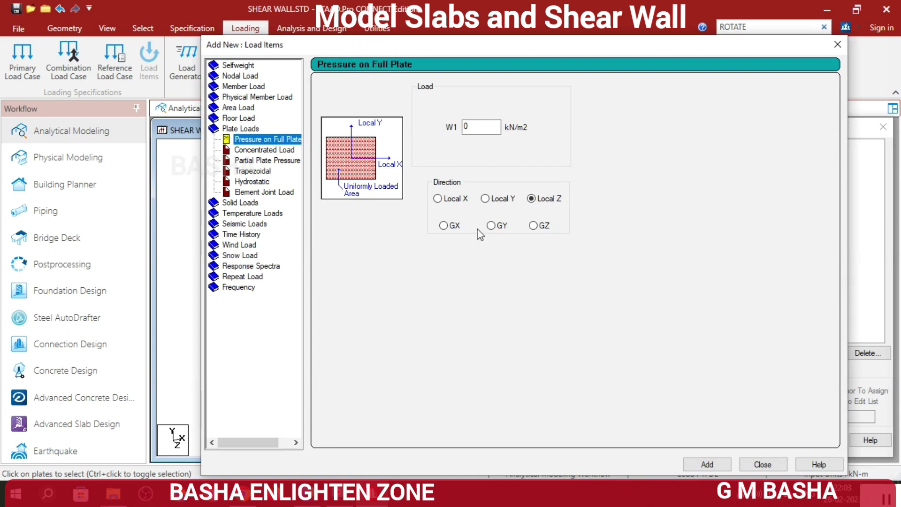
click(443, 226)
click(476, 128)
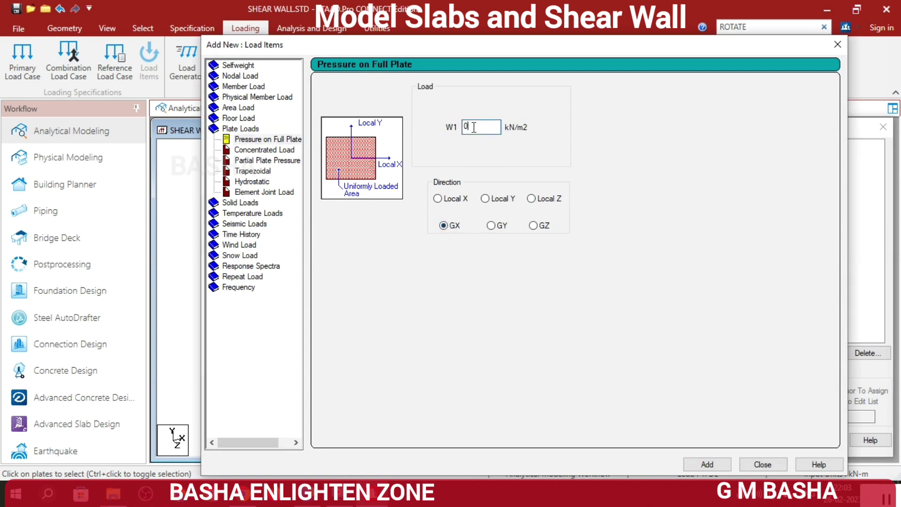
double_click(464, 131)
click(707, 466)
click(748, 466)
- Add a full-plate pressure load of -5 kN/m2 in the GX direction to the LL load case
click(729, 188)
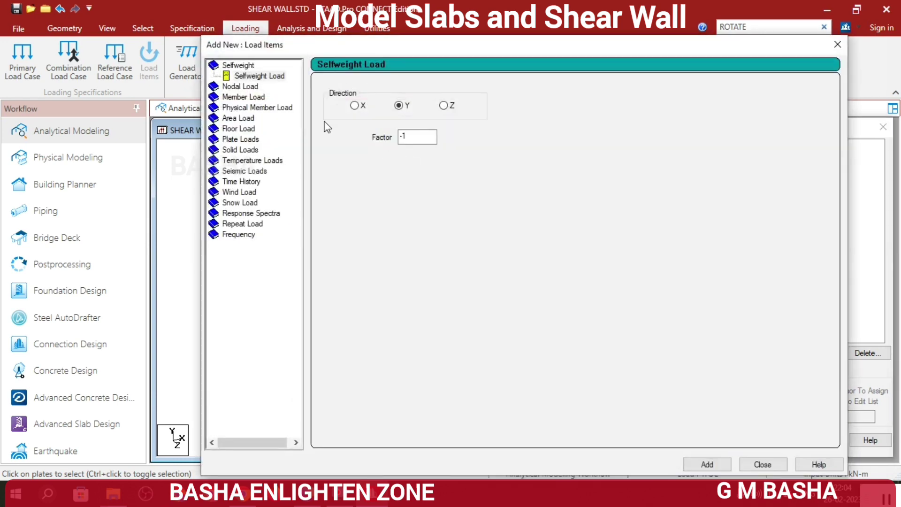
click(259, 139)
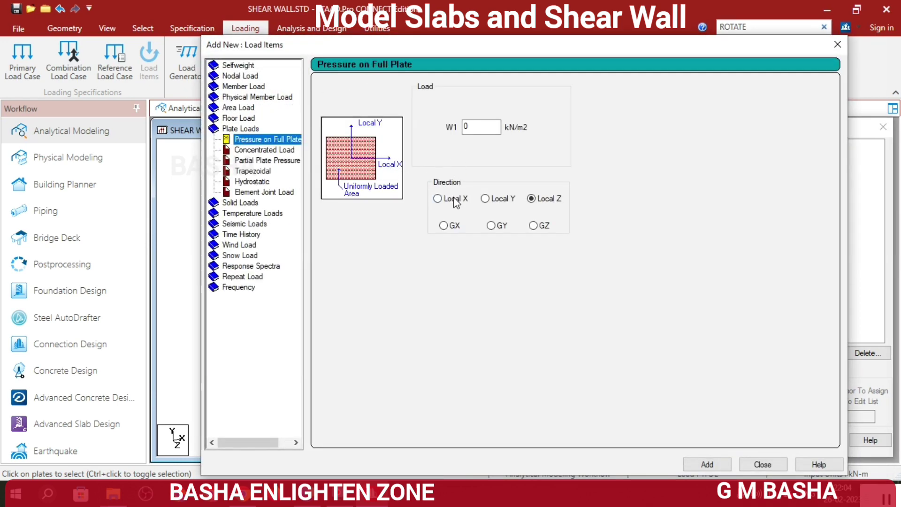
click(444, 225)
key(Tab)
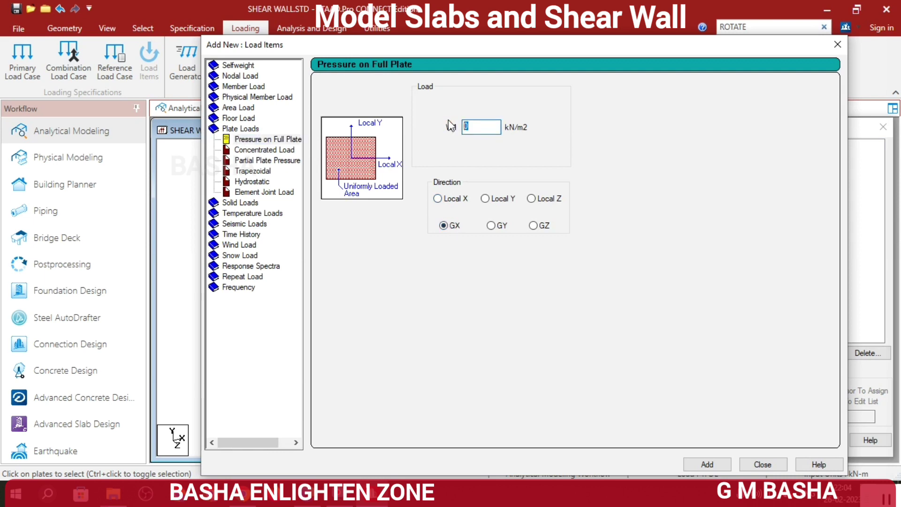
text(-5)
click(707, 464)
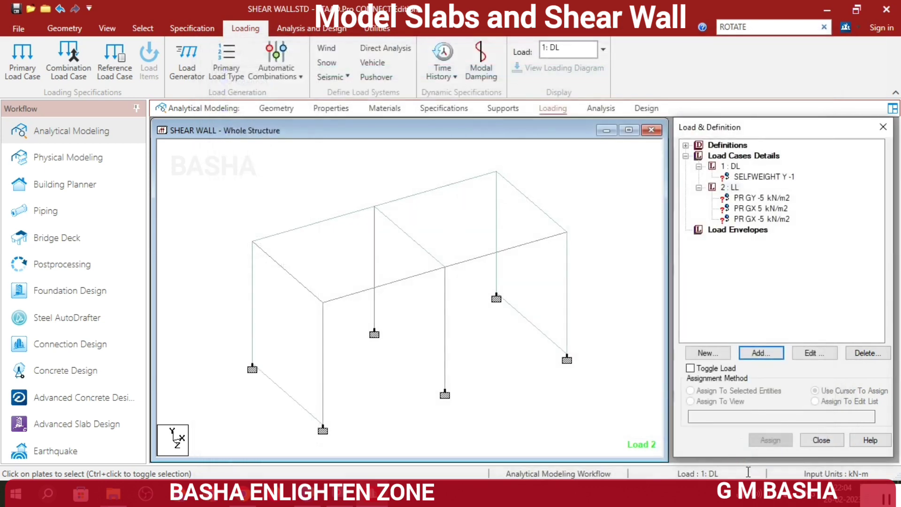
click(761, 464)
- Assign the selfweight load to the whole structure in view and confirm the assignment
click(766, 181)
click(690, 402)
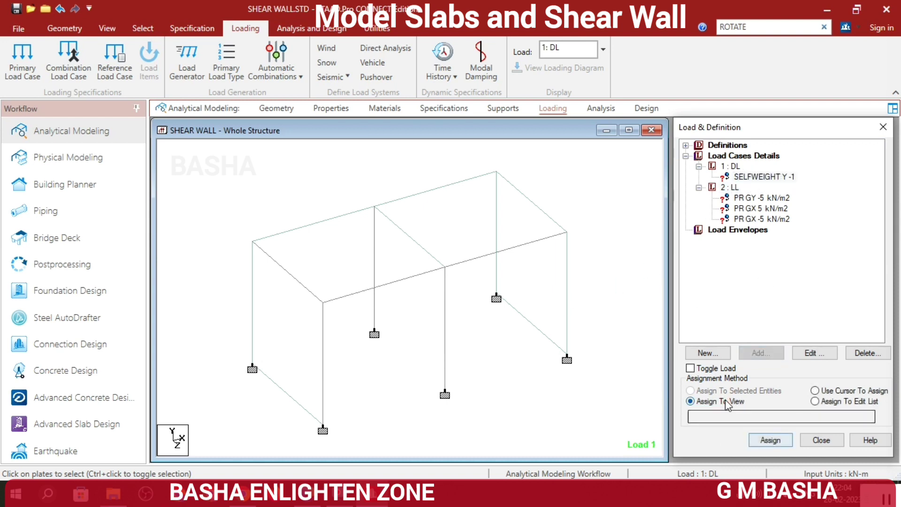
click(769, 441)
click(806, 322)
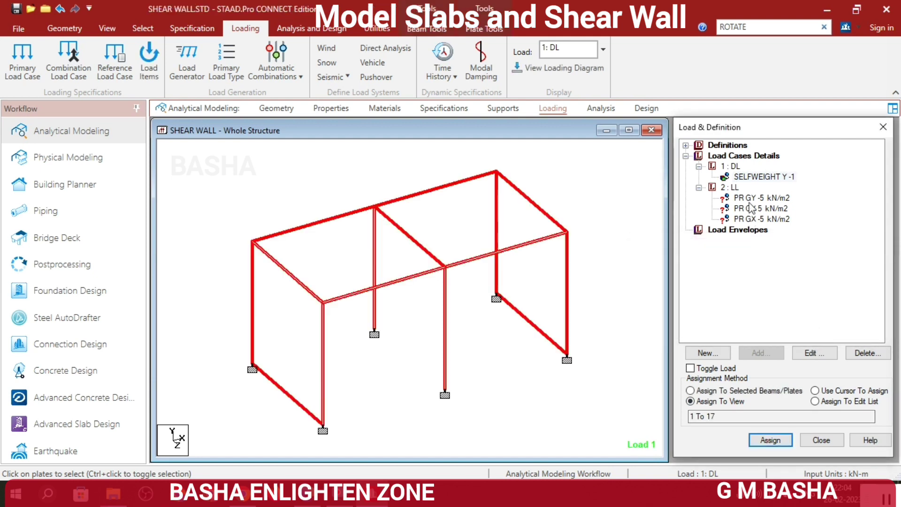
- Select the roof slab plates parallel to the XZ plane and assign the GY -5 kN/m2 pressure to them
click(762, 198)
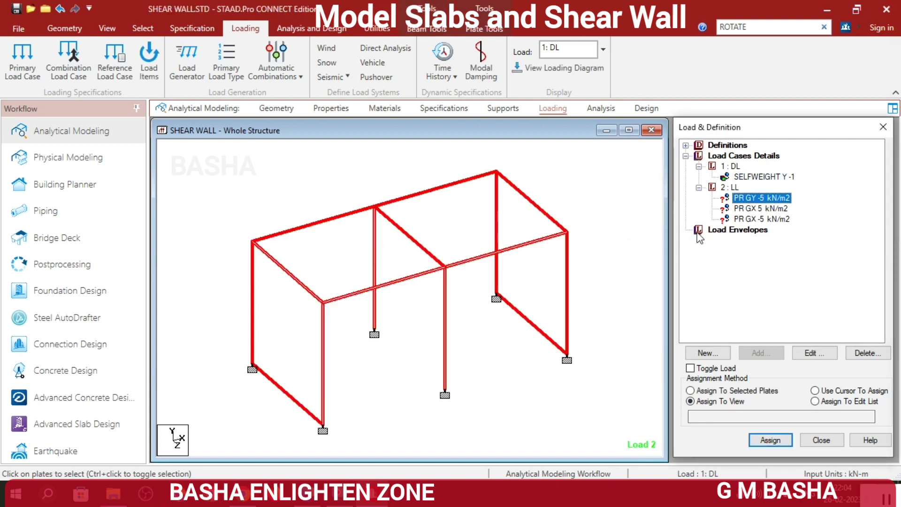
click(604, 221)
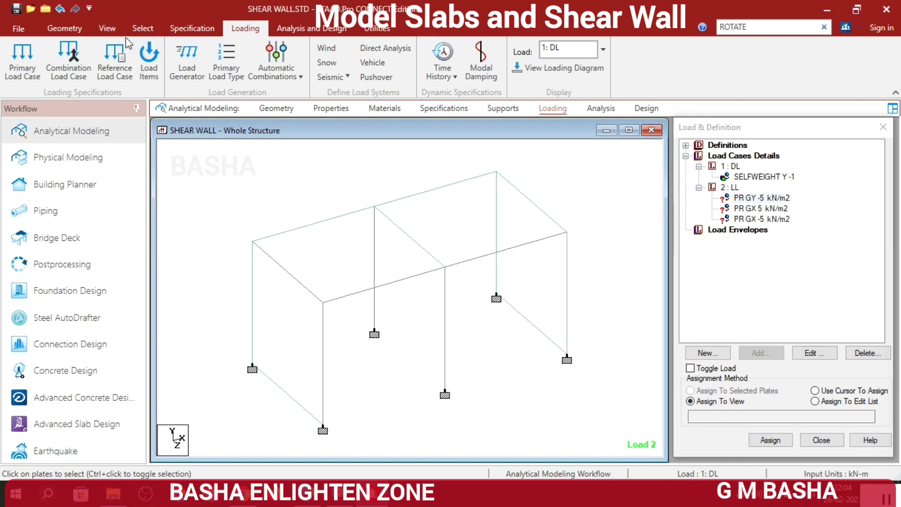
click(143, 29)
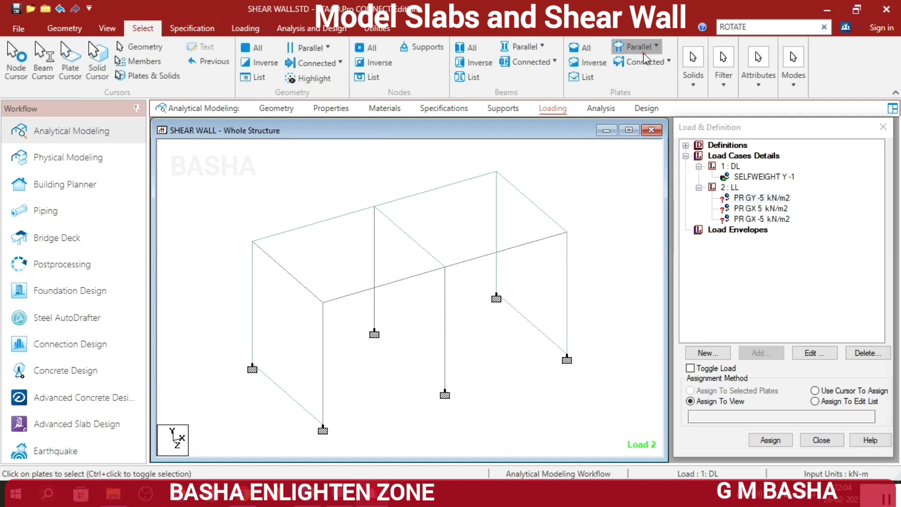
click(655, 46)
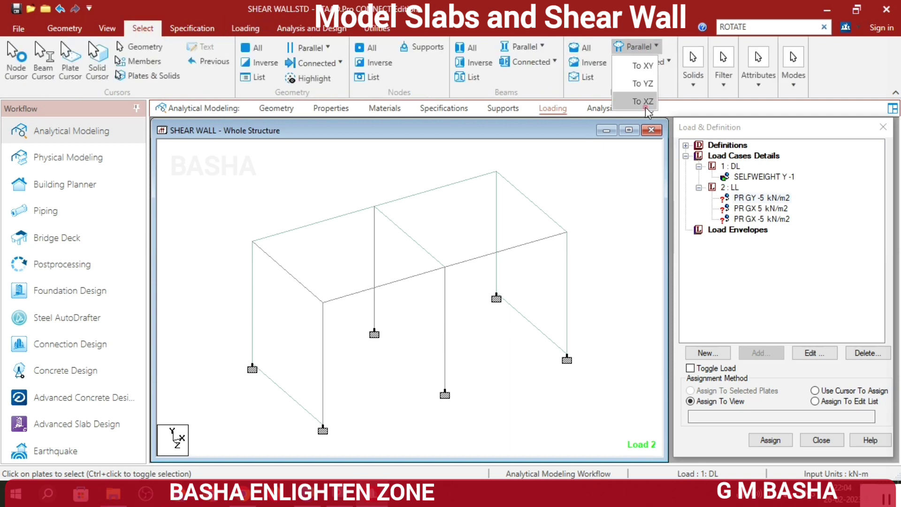
click(646, 101)
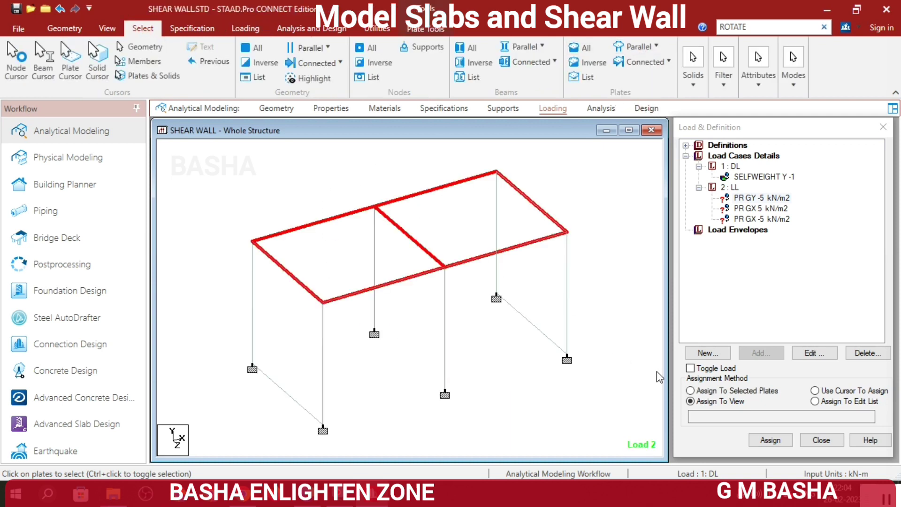
click(751, 392)
click(770, 440)
click(803, 324)
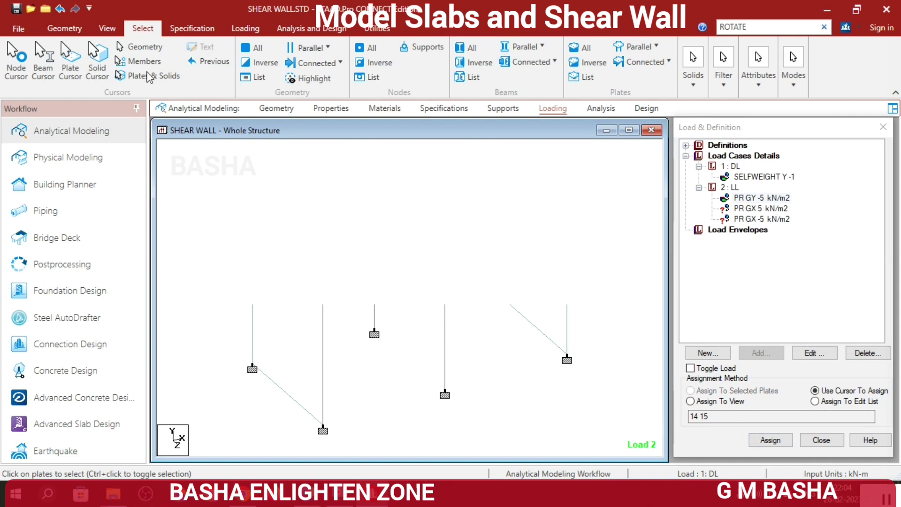
- Select the left end shear wall plate and assign the GX 5 kN/m2 pressure to it
click(70, 59)
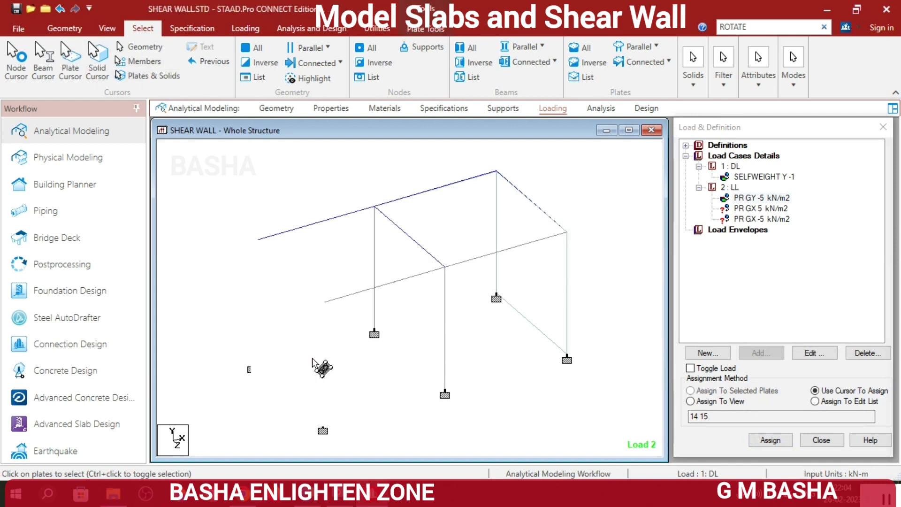
click(312, 360)
click(761, 208)
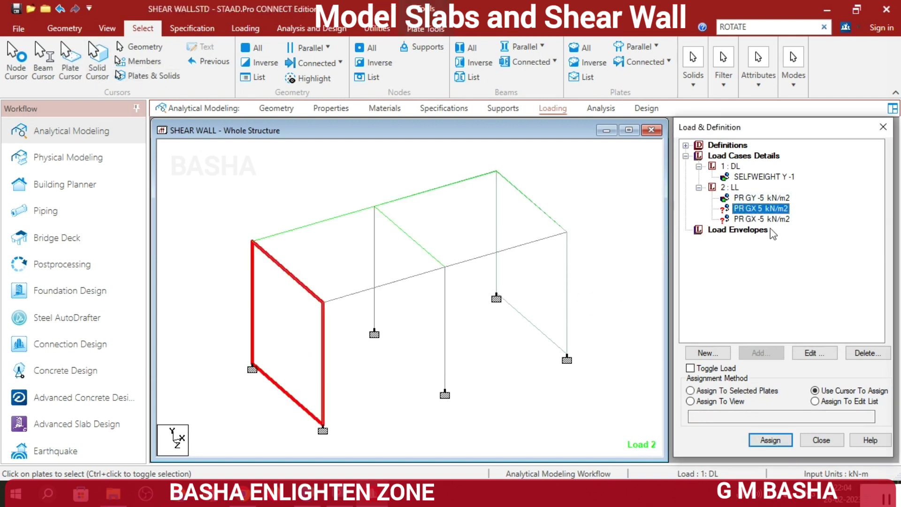
click(754, 391)
click(770, 440)
click(797, 325)
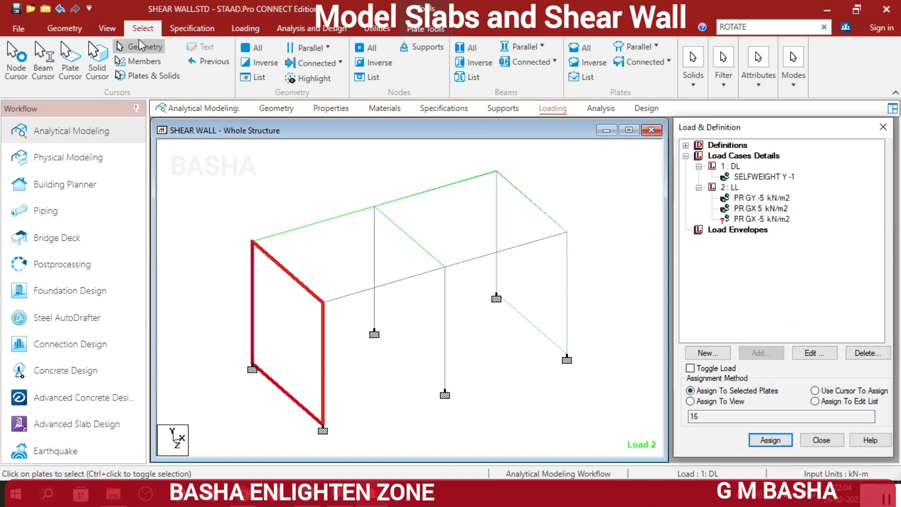
click(254, 31)
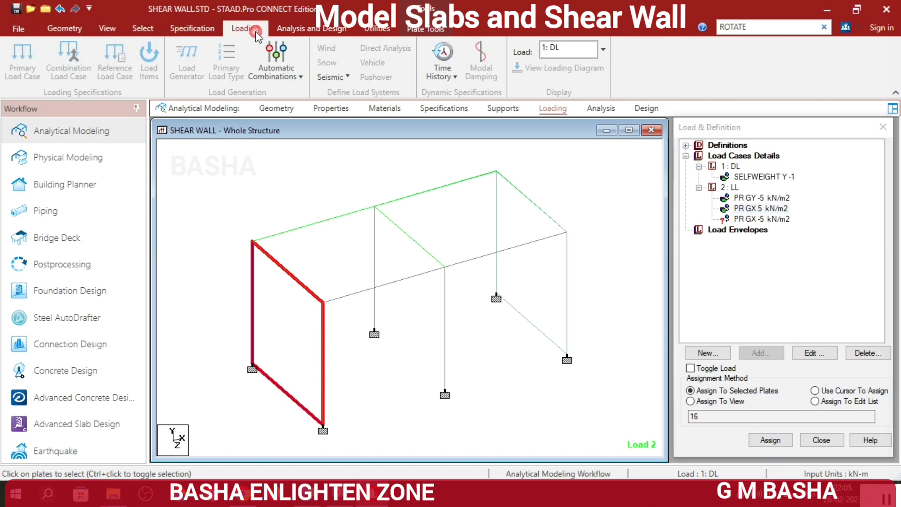
- Display the loading diagram, then select the right end shear wall plate and assign the GX -5 kN/m2 pressure to it
click(585, 66)
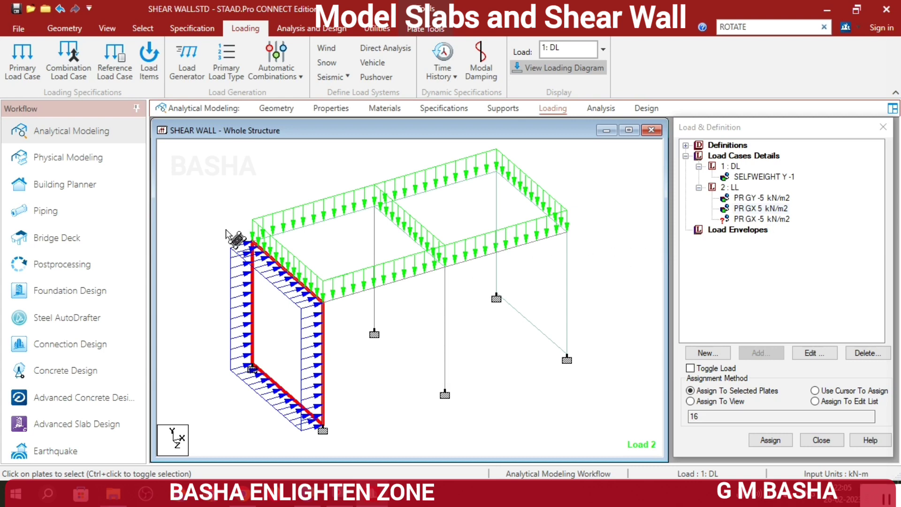
click(140, 27)
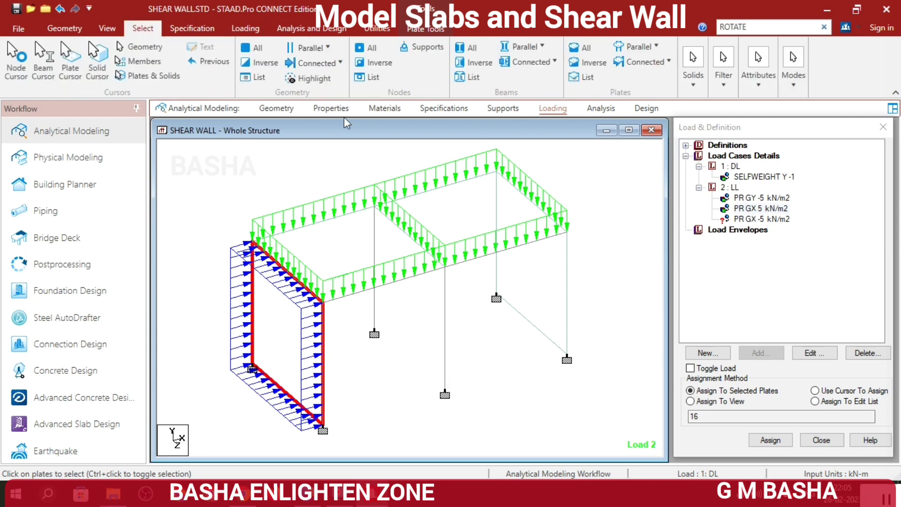
click(556, 308)
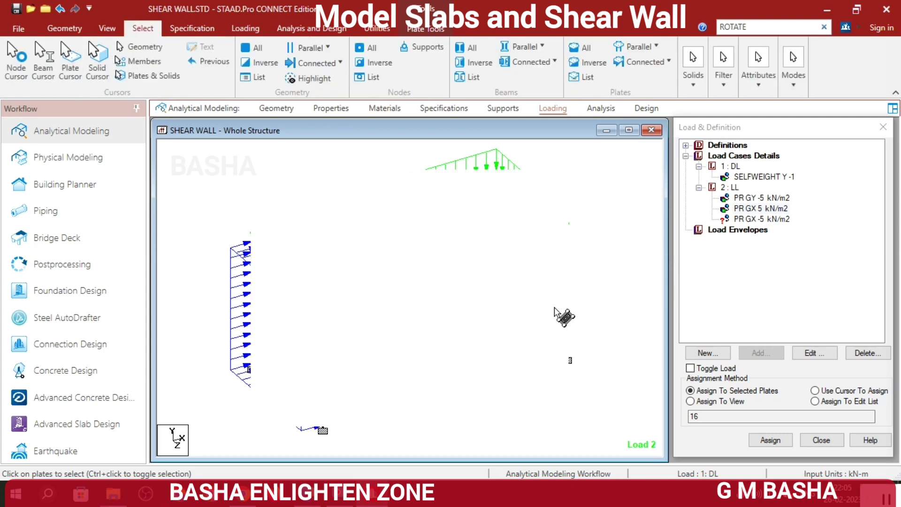
click(761, 218)
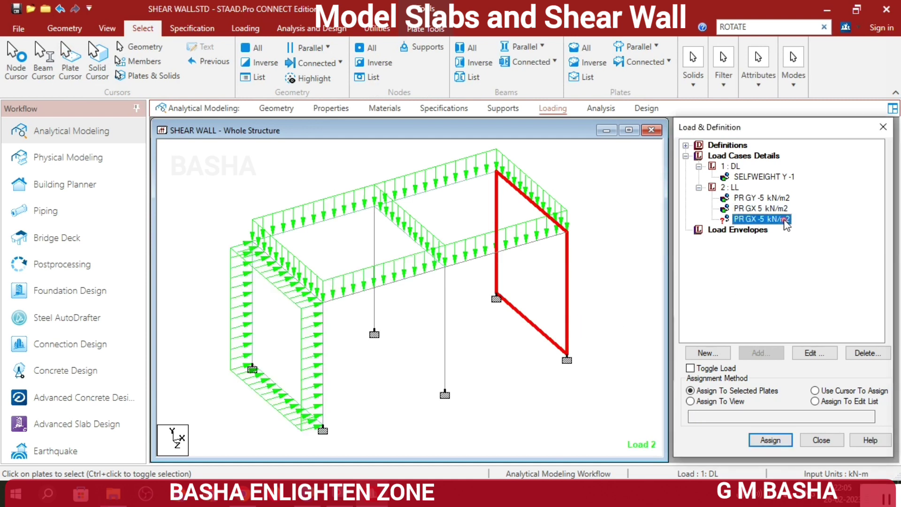
click(765, 444)
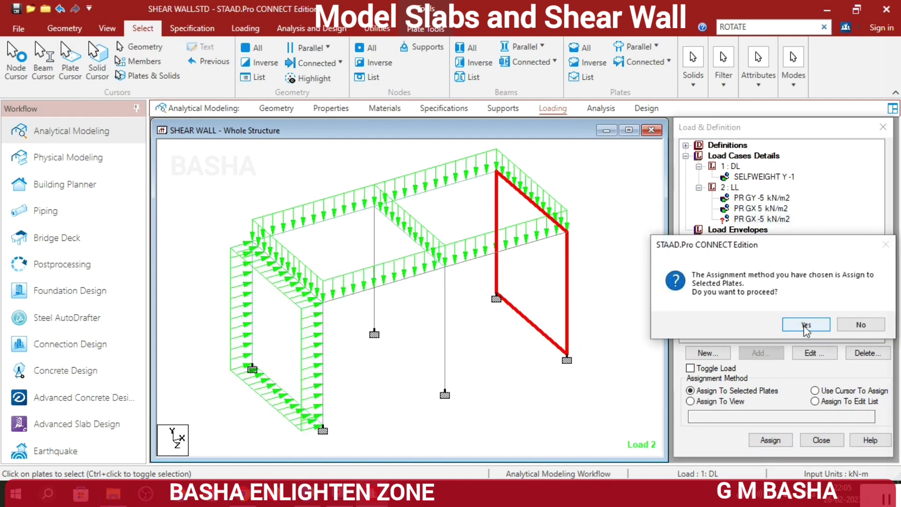
click(806, 325)
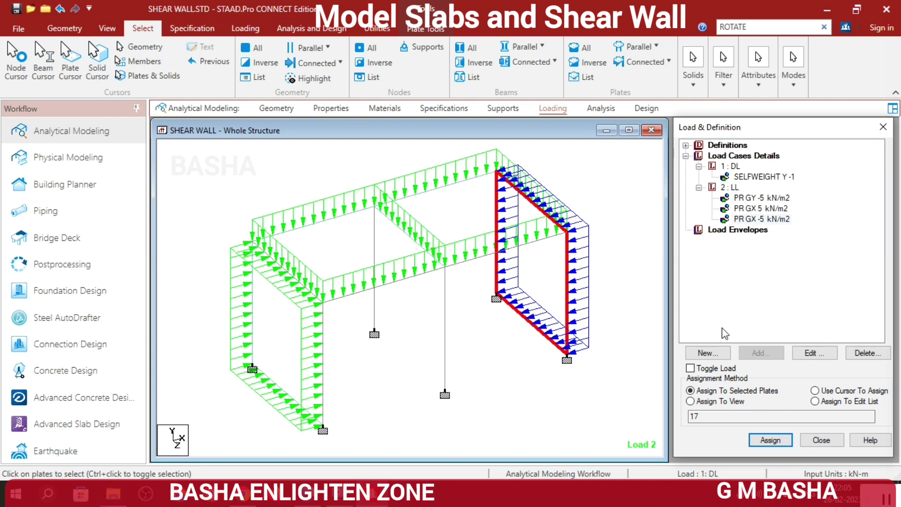
click(637, 49)
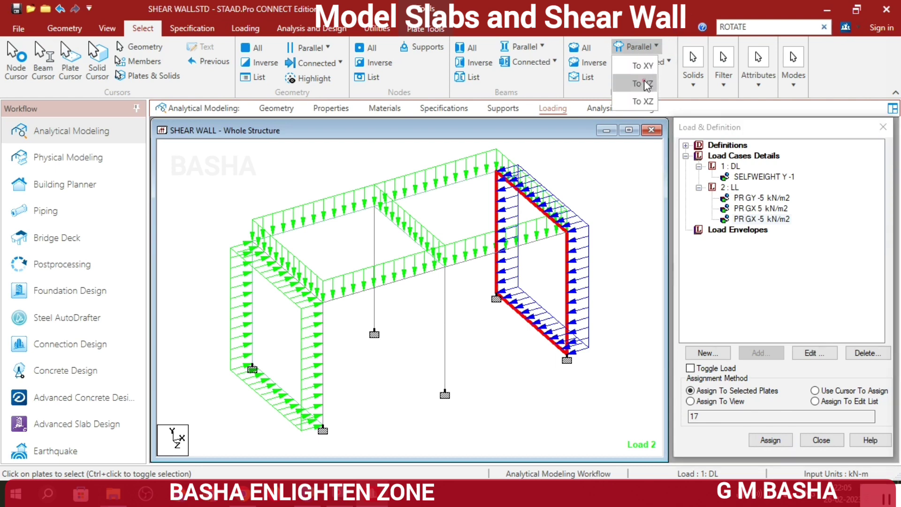
click(647, 86)
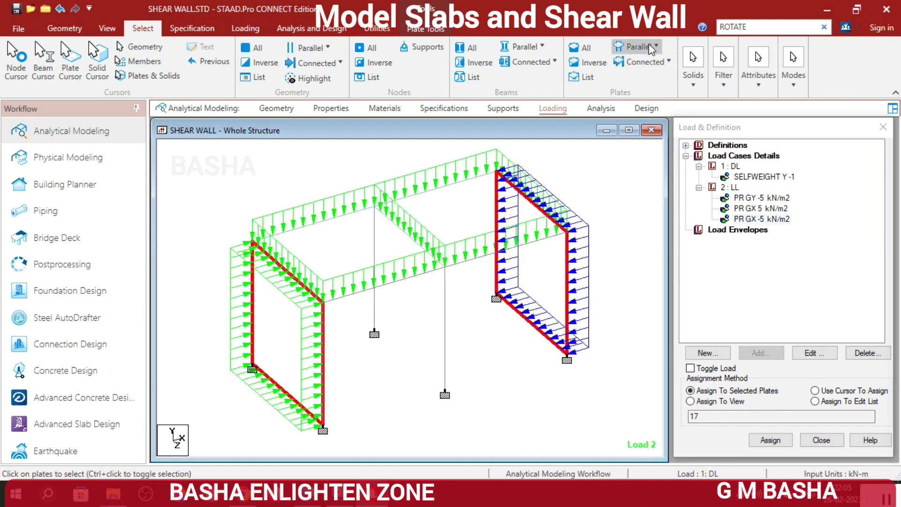
click(649, 44)
click(649, 69)
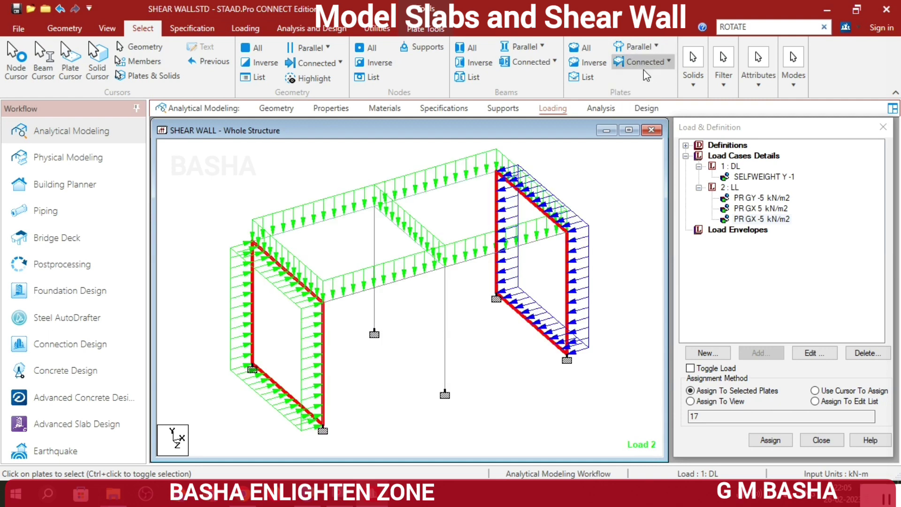
click(612, 180)
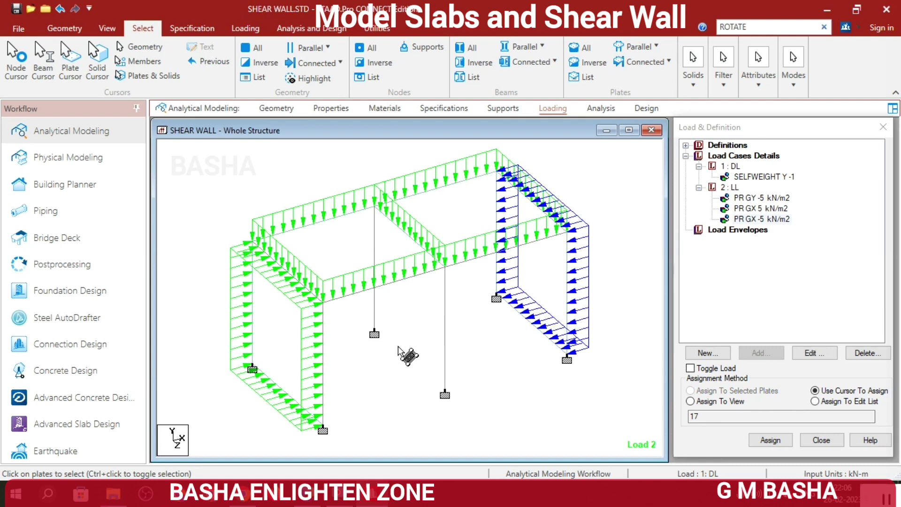
- Add a Perform Analysis command with the print option set to All
click(601, 109)
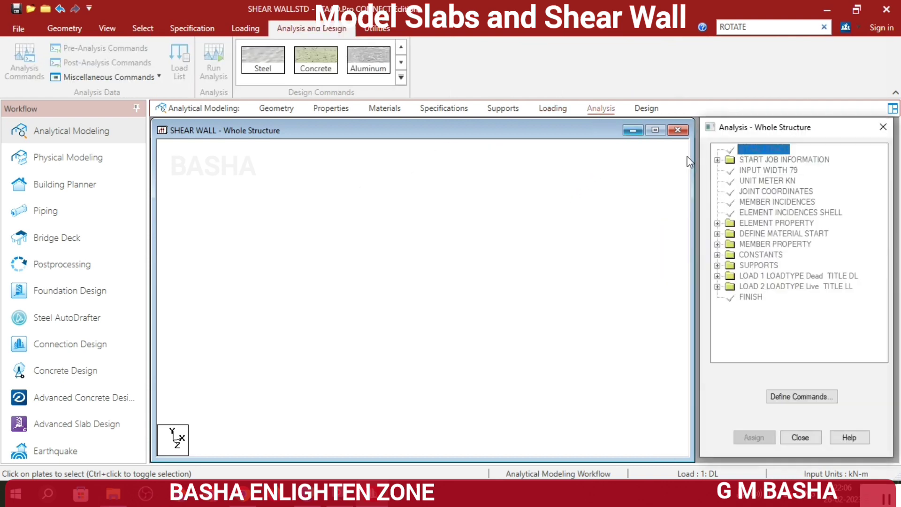
click(828, 397)
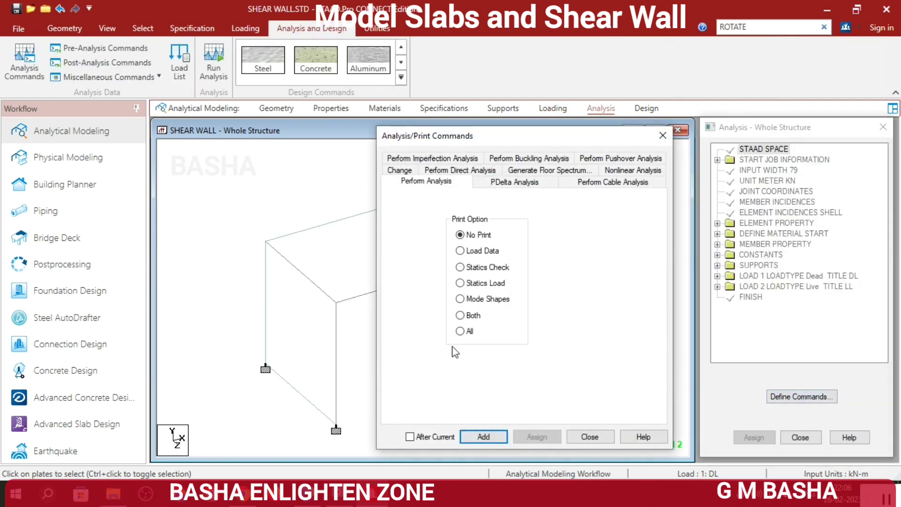
click(461, 331)
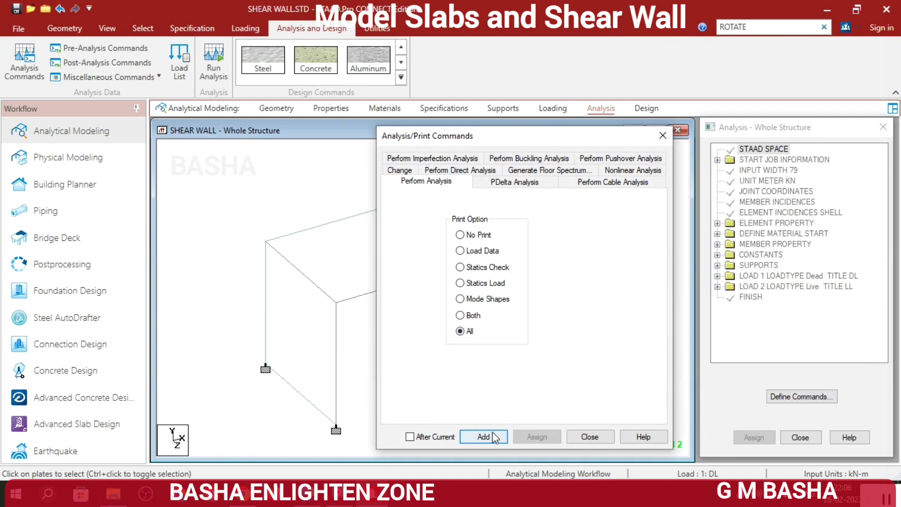
click(491, 434)
click(590, 437)
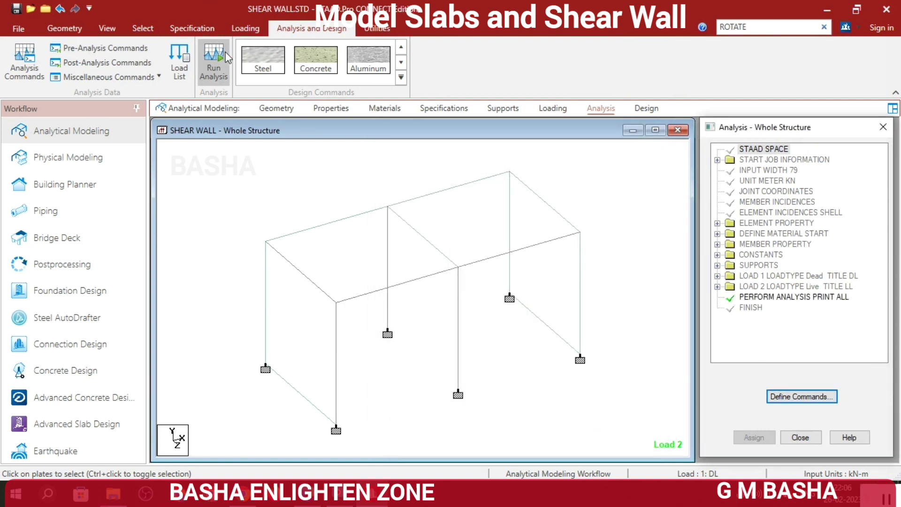
- Run the analysis of the shear wall model and finish it by staying in modeling mode
click(214, 68)
click(445, 314)
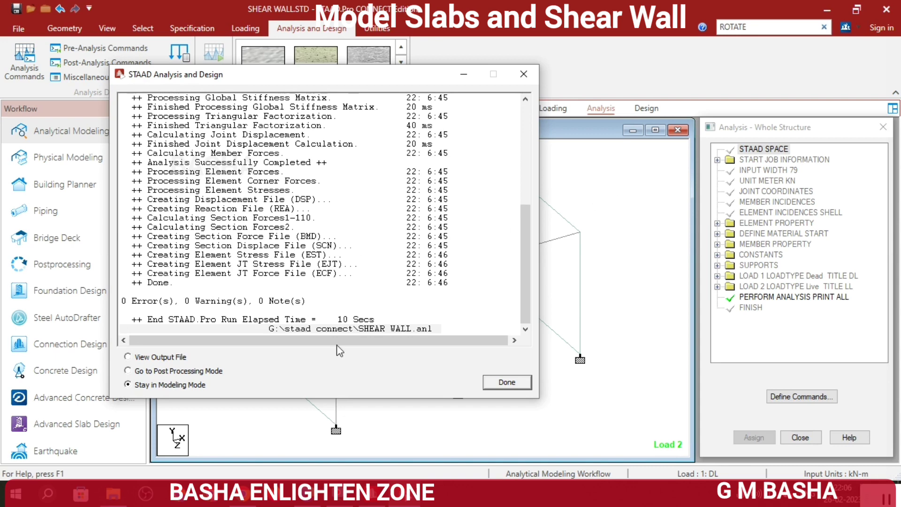
click(507, 382)
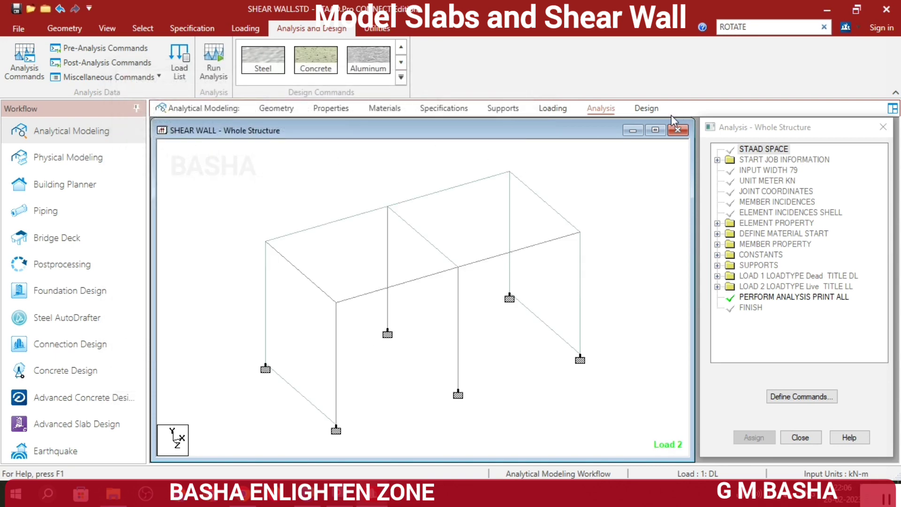
- Start the concrete design setup and set the current design code to IS456
click(646, 108)
click(315, 60)
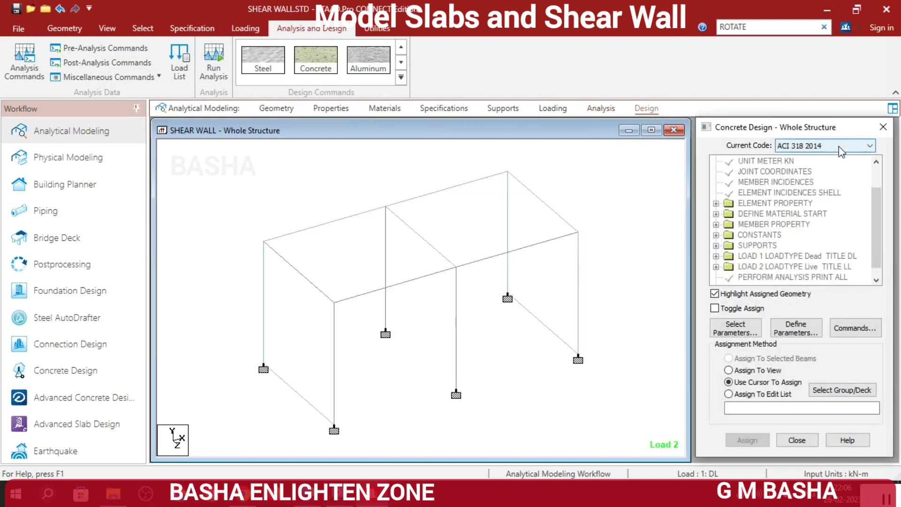
click(828, 145)
click(828, 269)
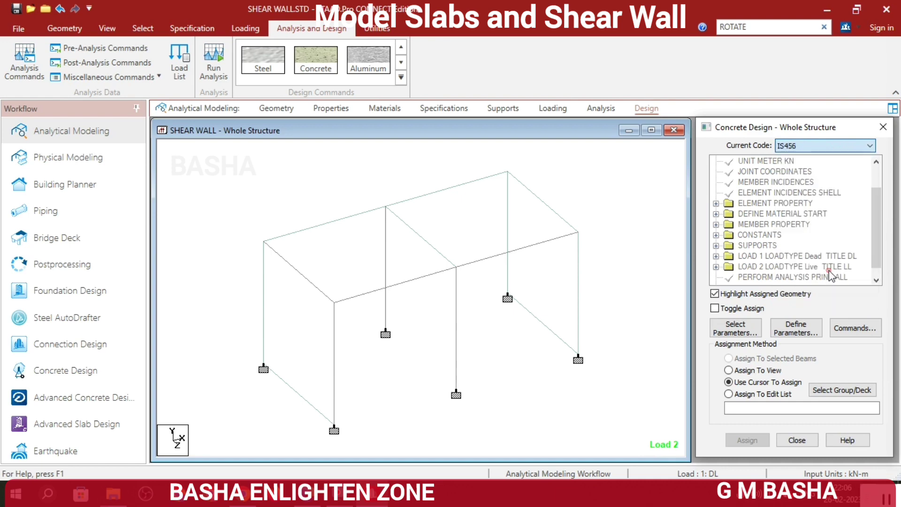
- Clear the selected design parameters and choose only Fc, Fymain and Fysec
click(754, 336)
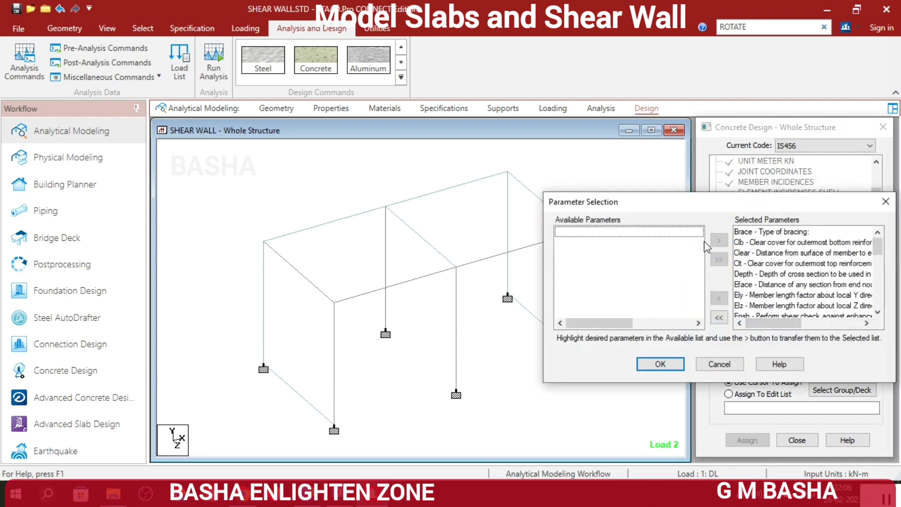
click(720, 313)
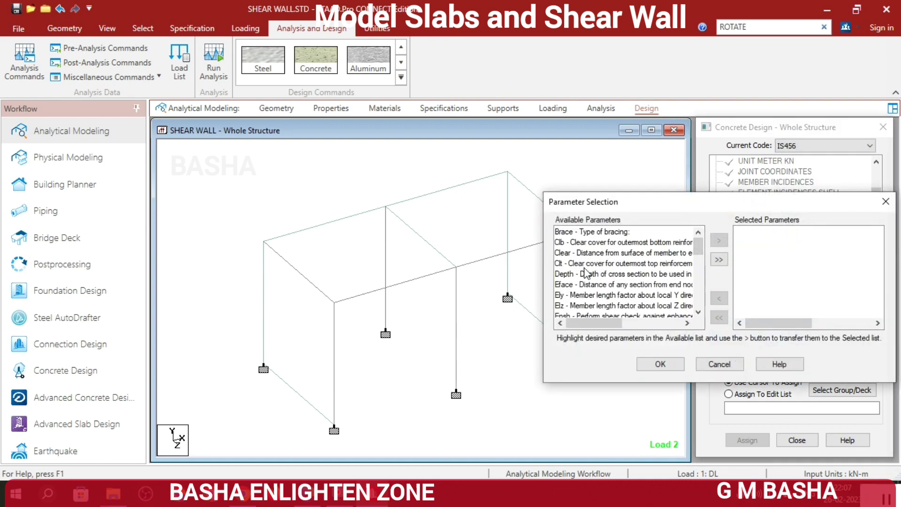
scroll(585, 274, down, 3)
scroll(583, 285, down, 6)
click(598, 235)
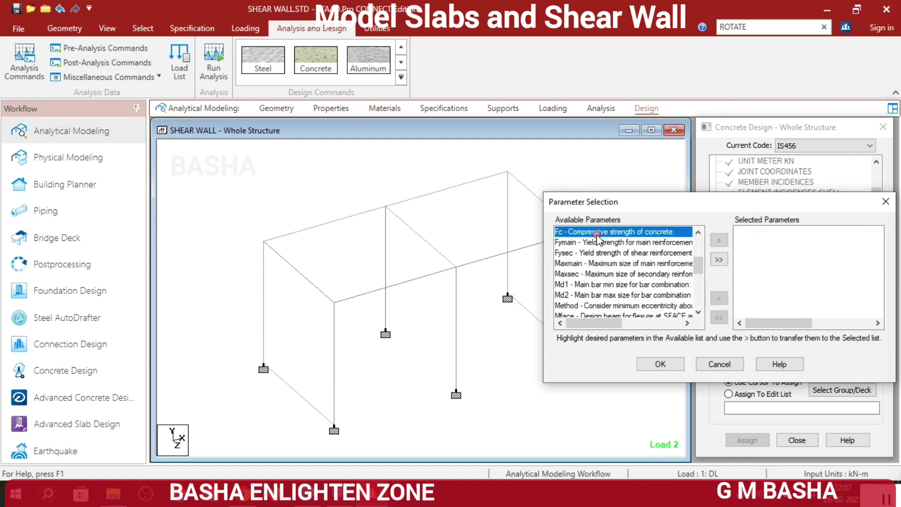
click(718, 239)
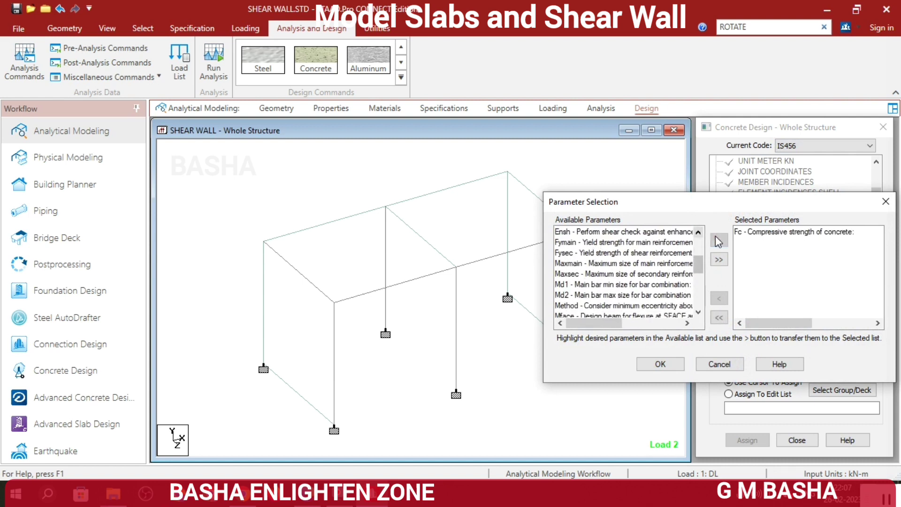
click(625, 242)
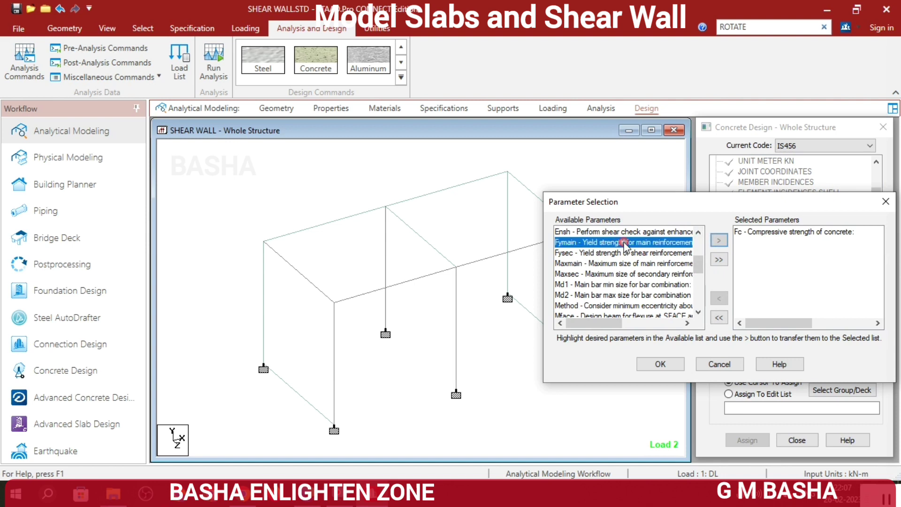
click(720, 239)
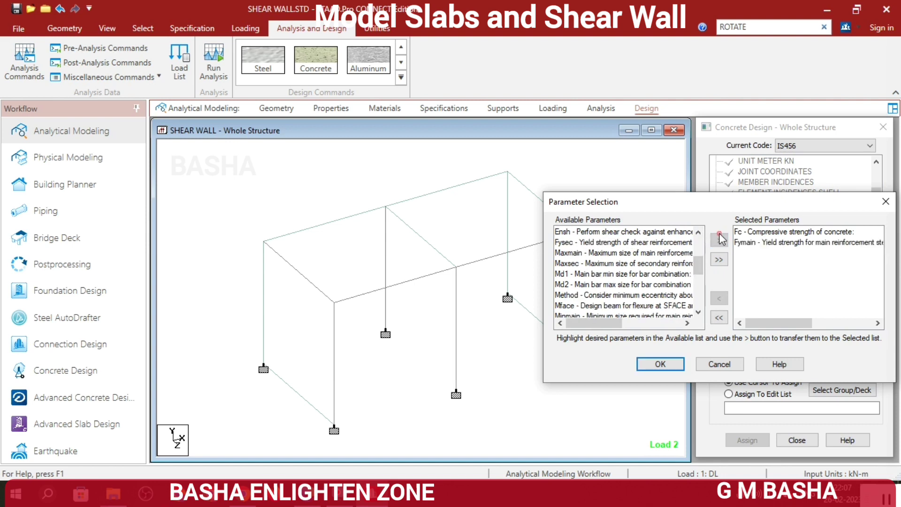
click(629, 242)
click(717, 242)
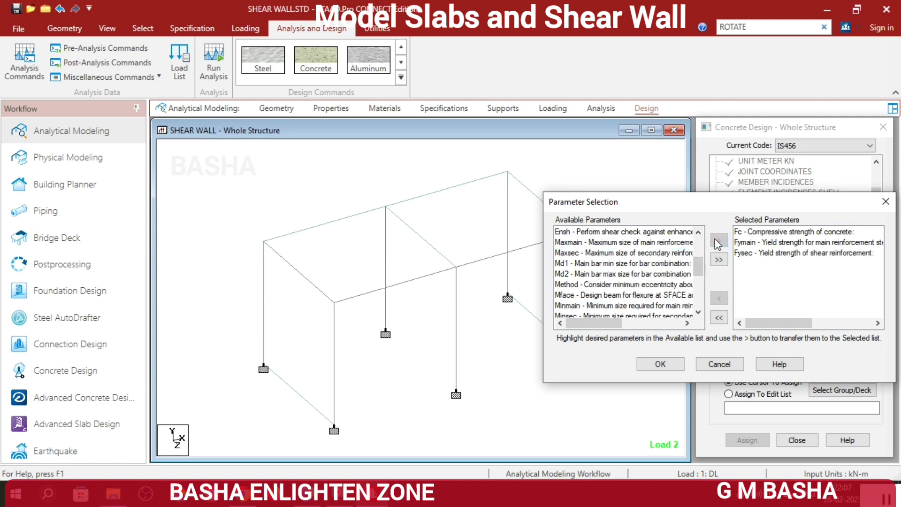
click(660, 364)
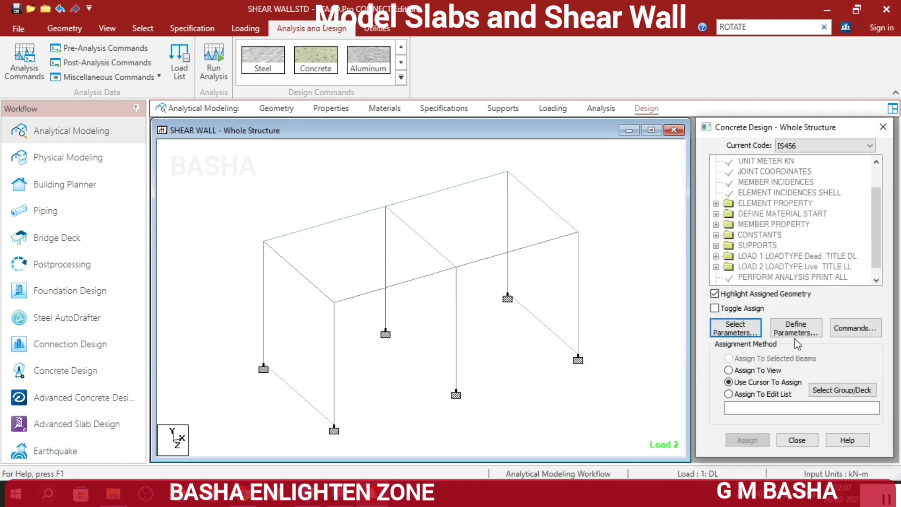
- Define the FC parameter with a concrete compressive strength of 25000 kN/m2 and add it
click(784, 331)
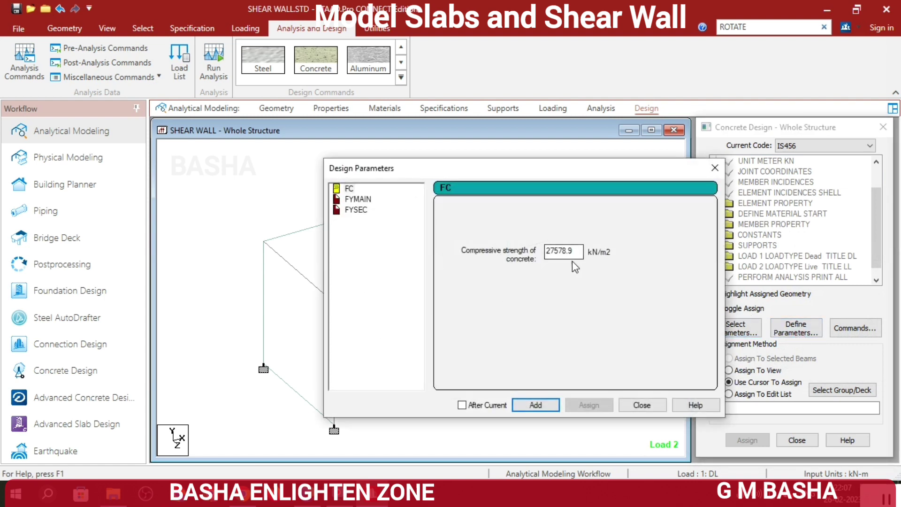
drag(584, 250, 507, 237)
text(25000)
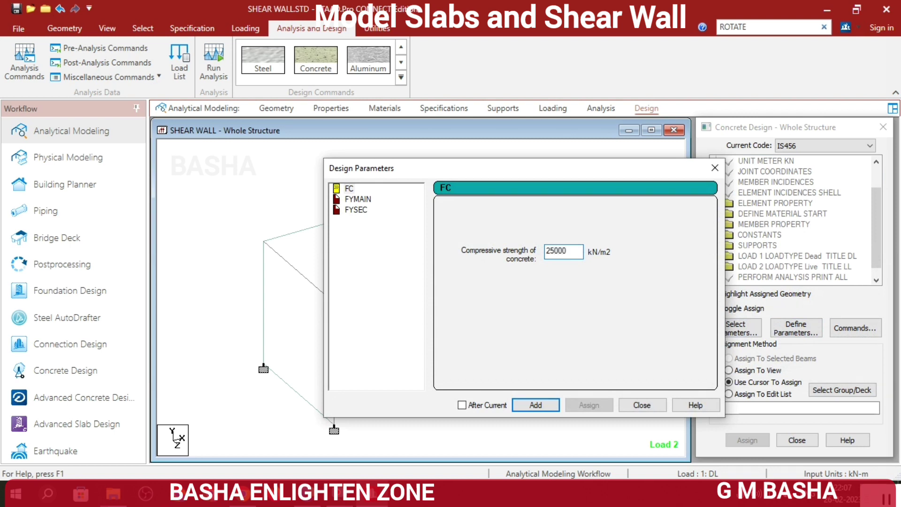
click(532, 406)
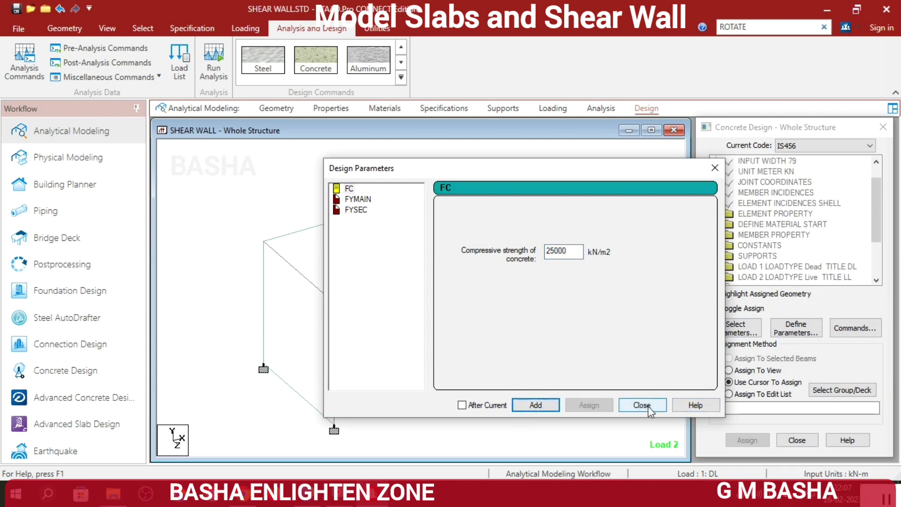
- Add the FYMAIN parameter with a main reinforcement yield strength of 415000 kN/m2
click(351, 202)
double_click(549, 254)
text(415000)
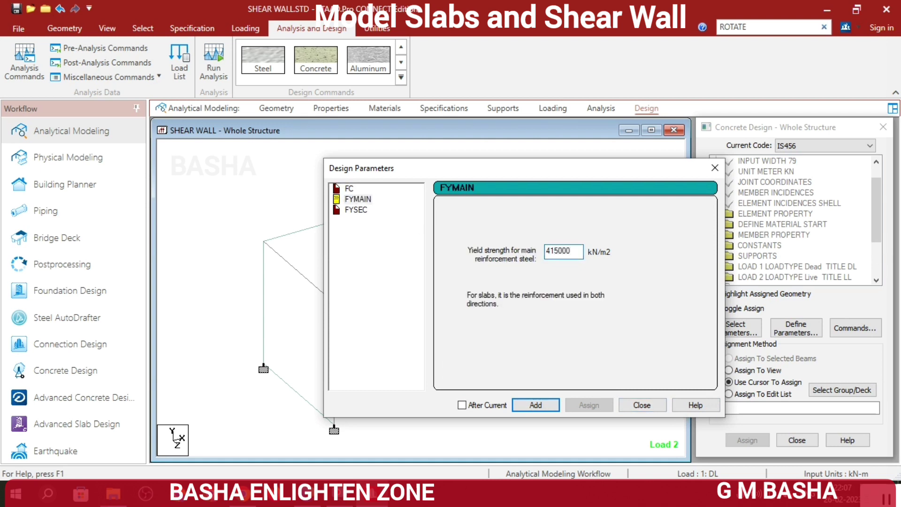
click(536, 404)
- Add the FYSEC parameter with a shear reinforcement yield strength of 415000 kN/m2 and finish defining parameters
click(357, 211)
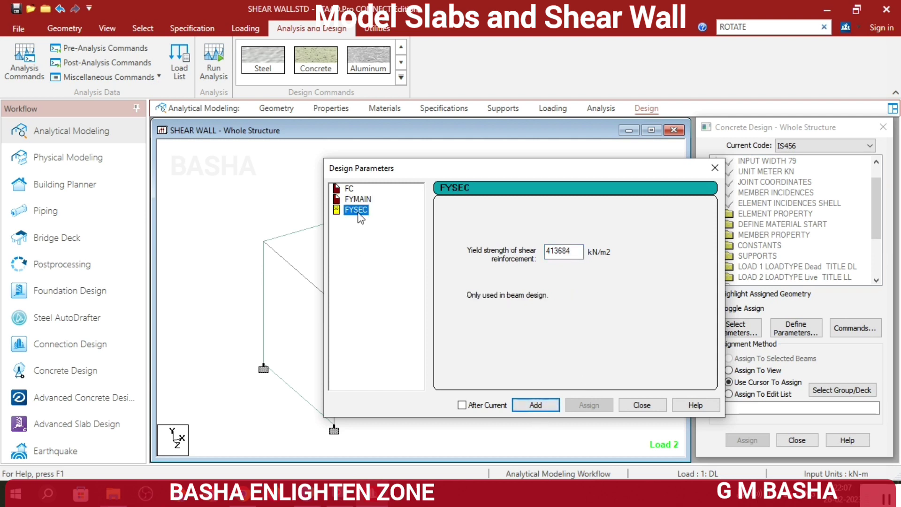
double_click(559, 251)
text(4)
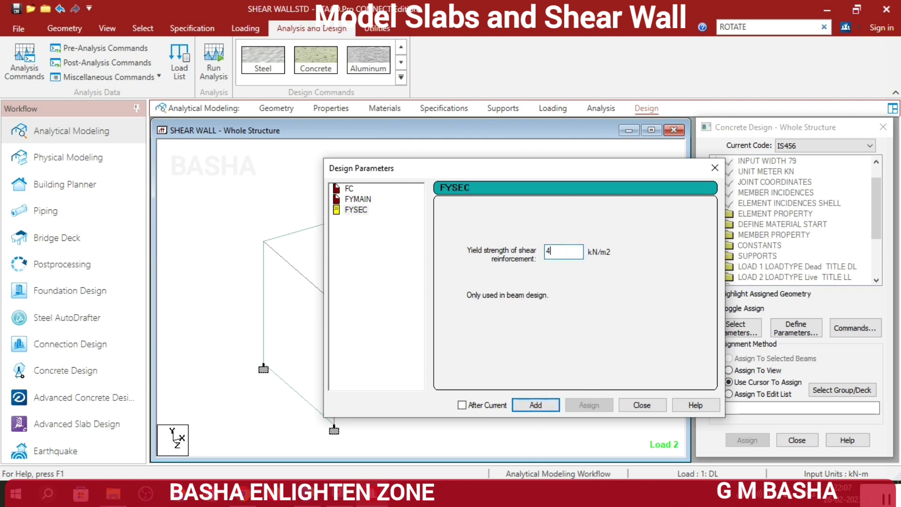
text(15000)
click(513, 406)
click(642, 406)
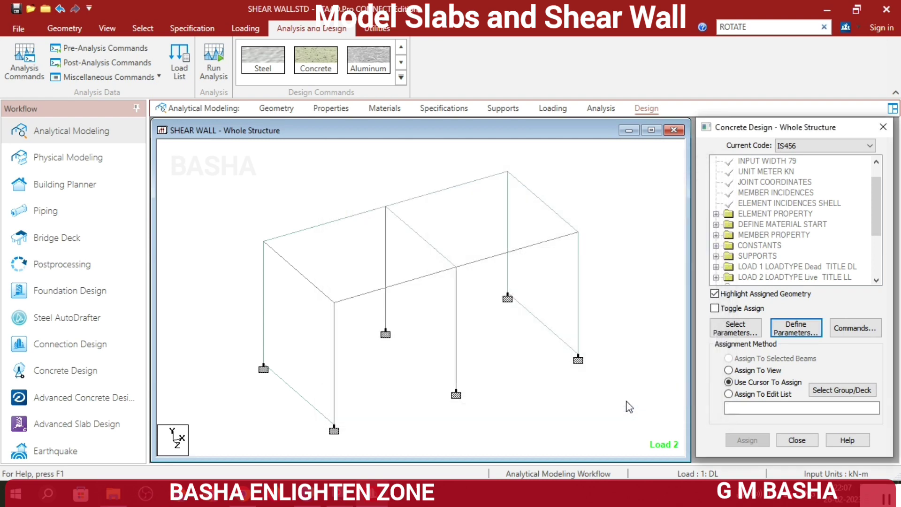
- Add the DESIGN BEAM and DESIGN COLUMN commands to the concrete design
click(835, 327)
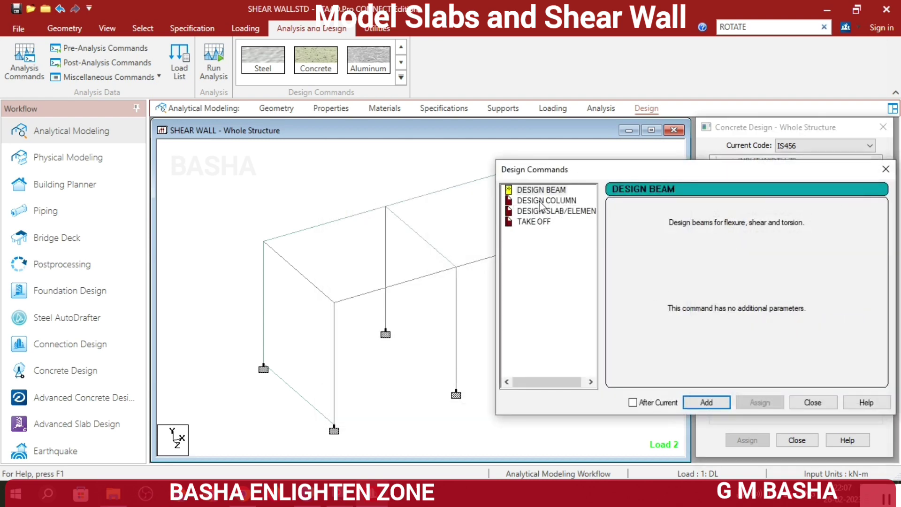
click(707, 403)
click(522, 199)
click(706, 402)
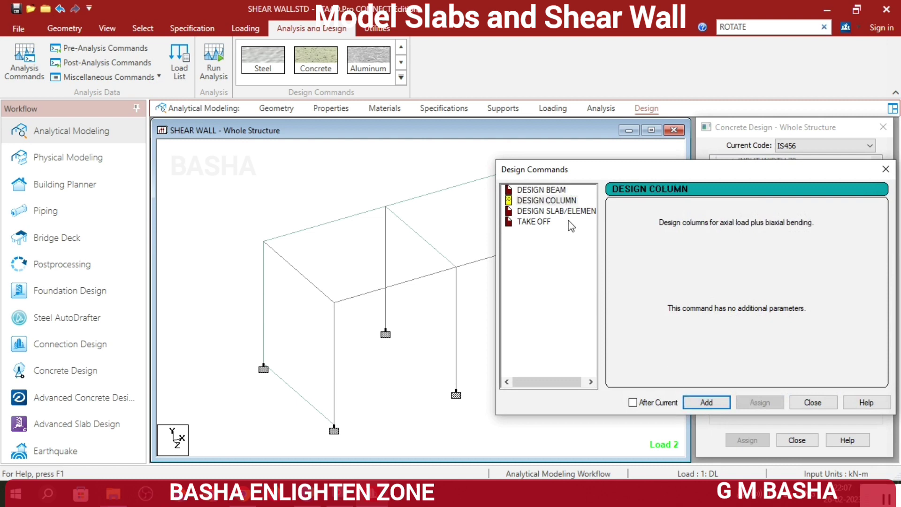
- Add the DESIGN SLAB/ELEMENT and TAKE OFF commands to the concrete design and finish adding commands
click(567, 211)
click(707, 404)
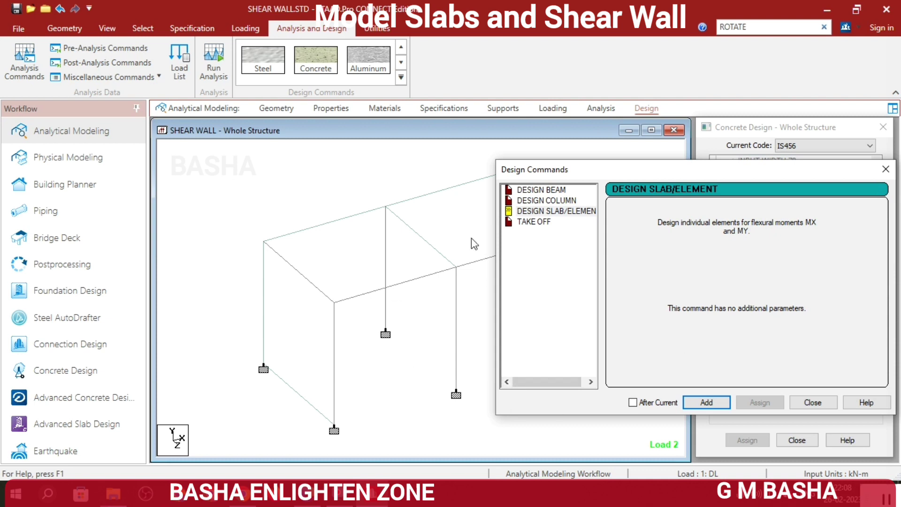
click(535, 223)
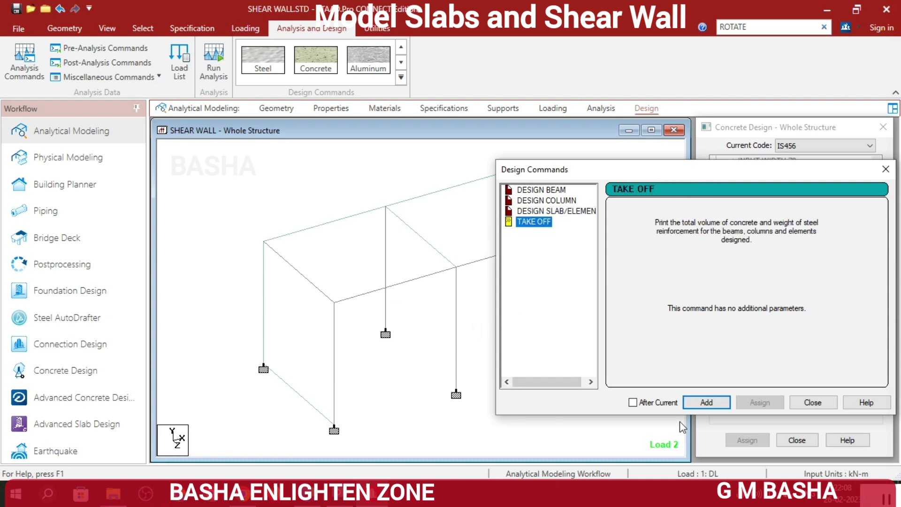
click(722, 402)
click(813, 402)
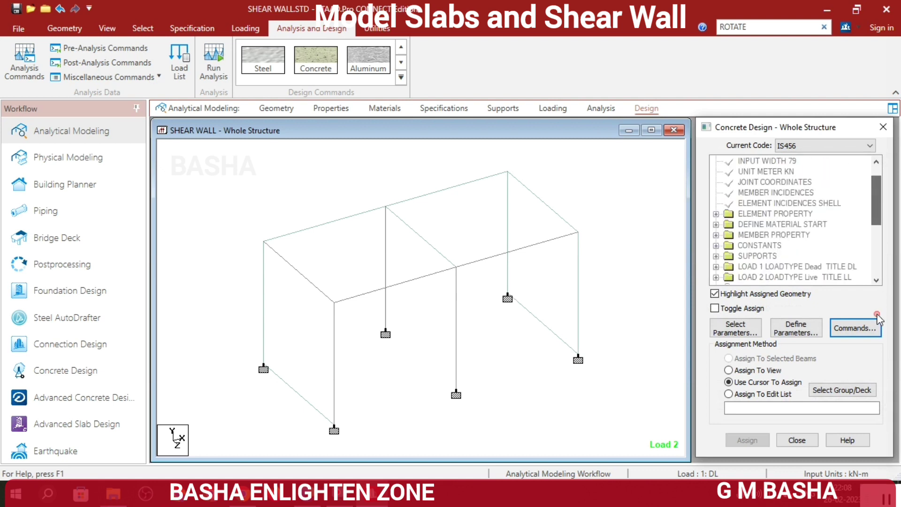
- Assign the FC 25000 parameter to the whole structure using Assign To View
scroll(876, 221, down, 5)
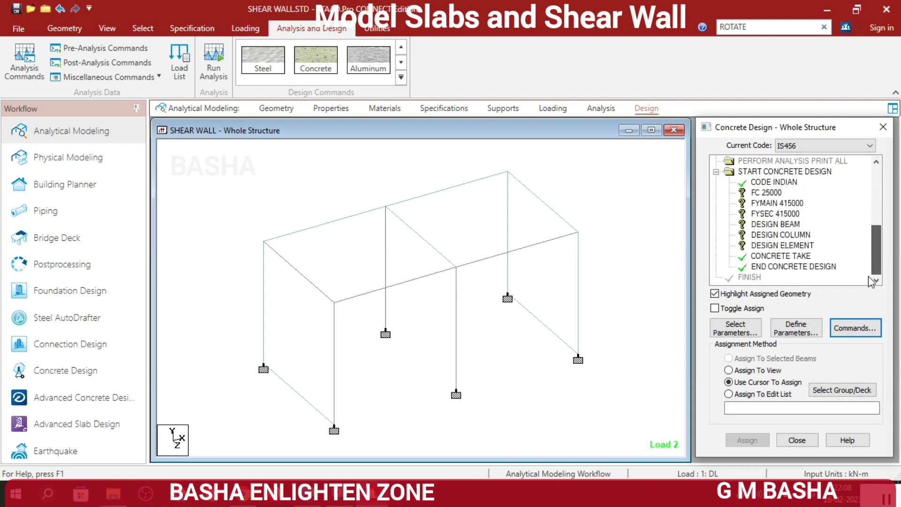
click(766, 193)
click(729, 369)
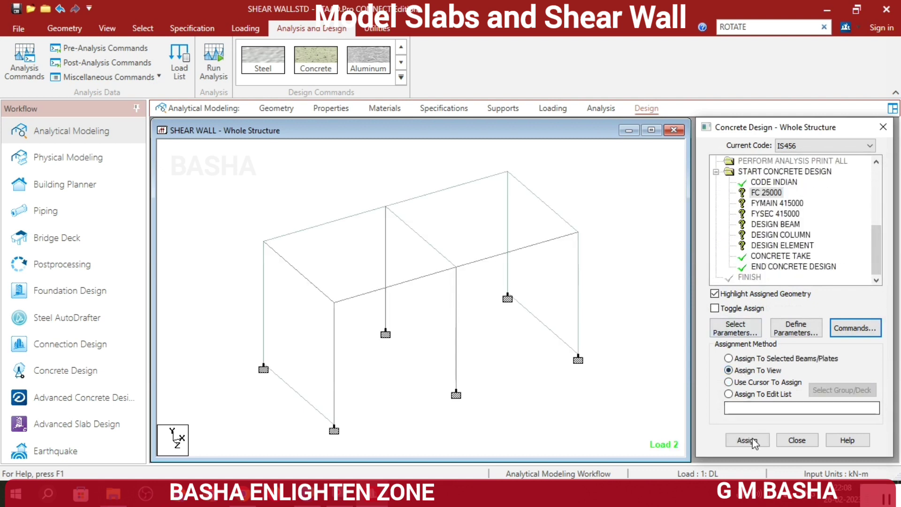
click(747, 440)
click(807, 323)
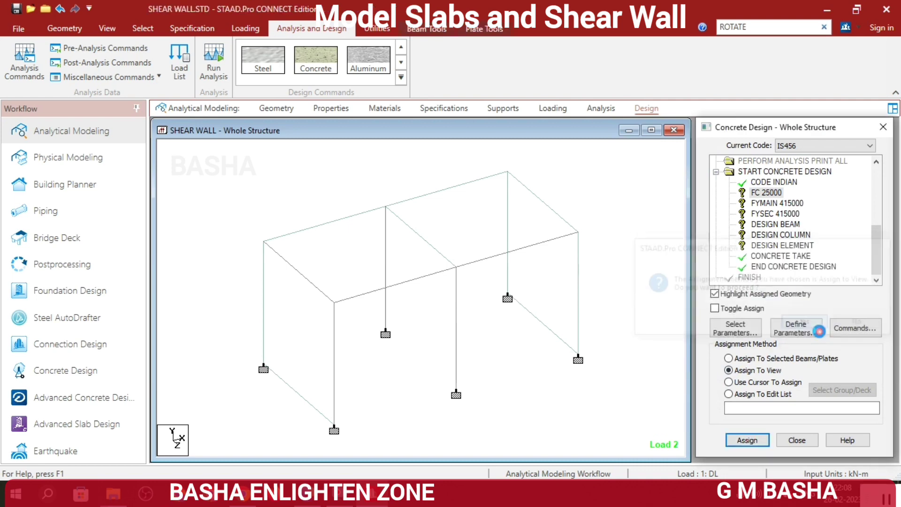
- Assign the FYMAIN 415000 and FYSEC 415000 parameters to the whole structure using Assign To View
click(777, 203)
click(728, 370)
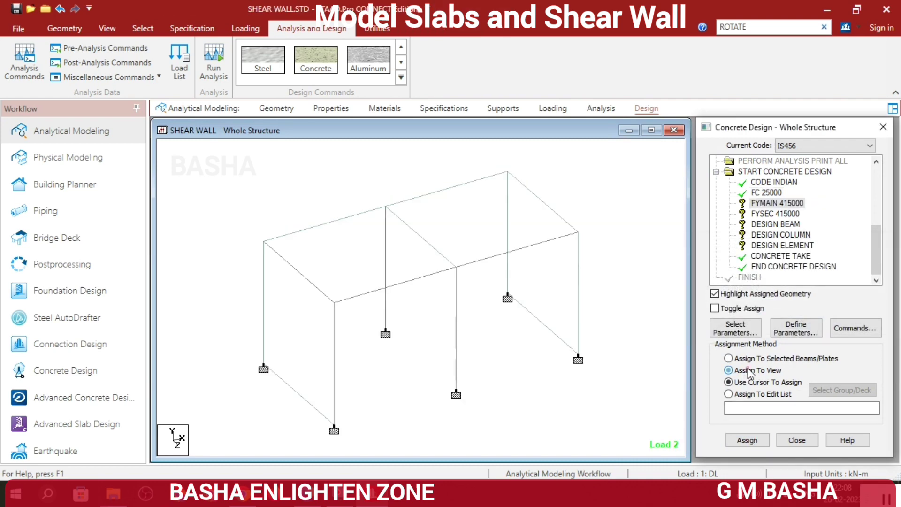
click(748, 440)
click(807, 323)
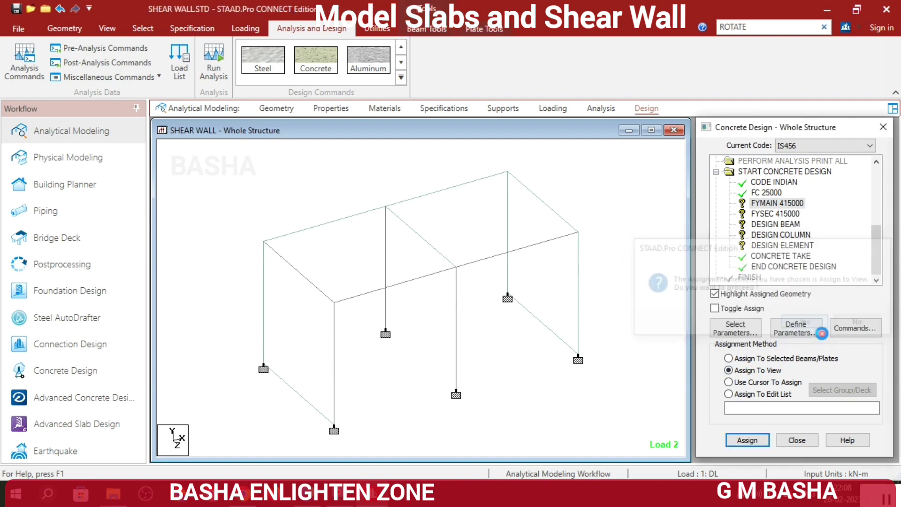
click(776, 214)
click(747, 371)
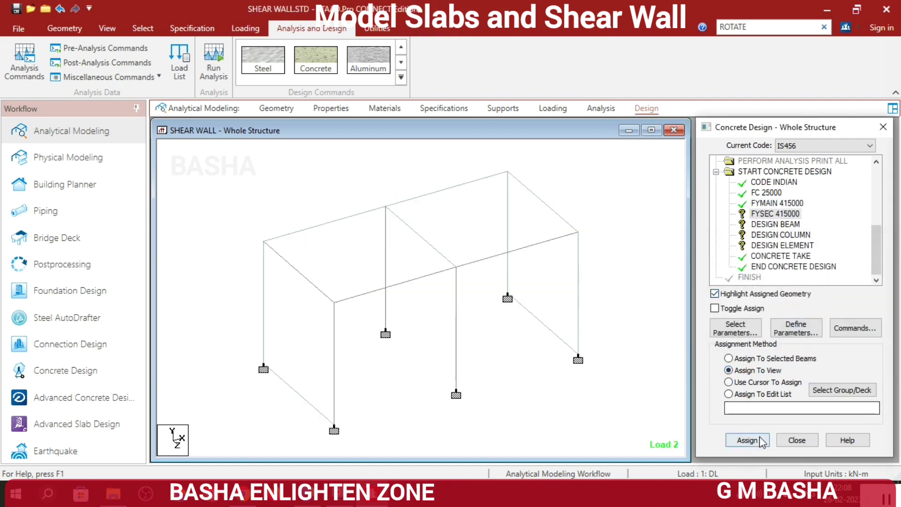
click(747, 439)
click(816, 327)
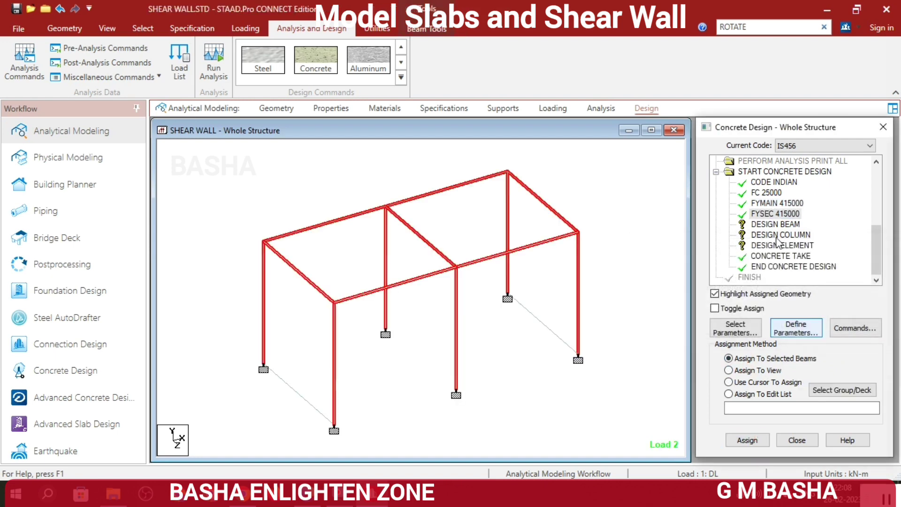
- Assign the DESIGN BEAM command to all beams parallel to the X and Z axes
click(772, 225)
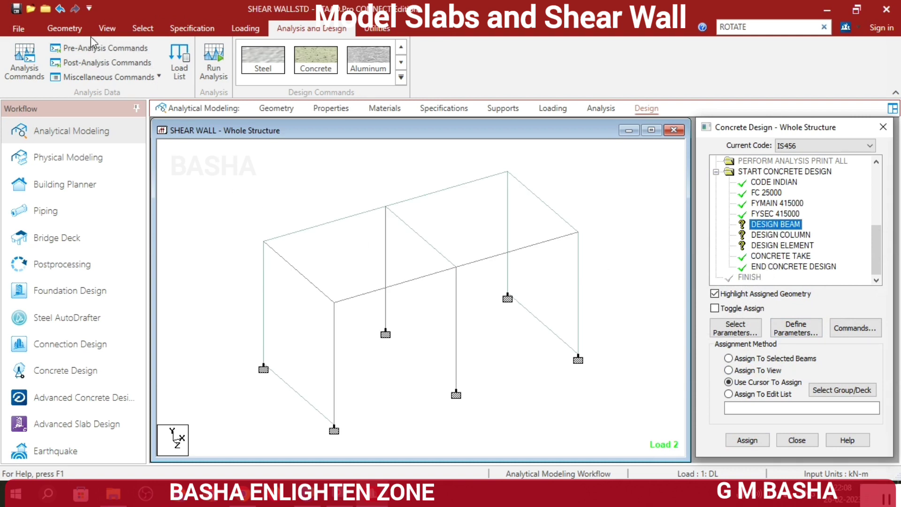
click(142, 28)
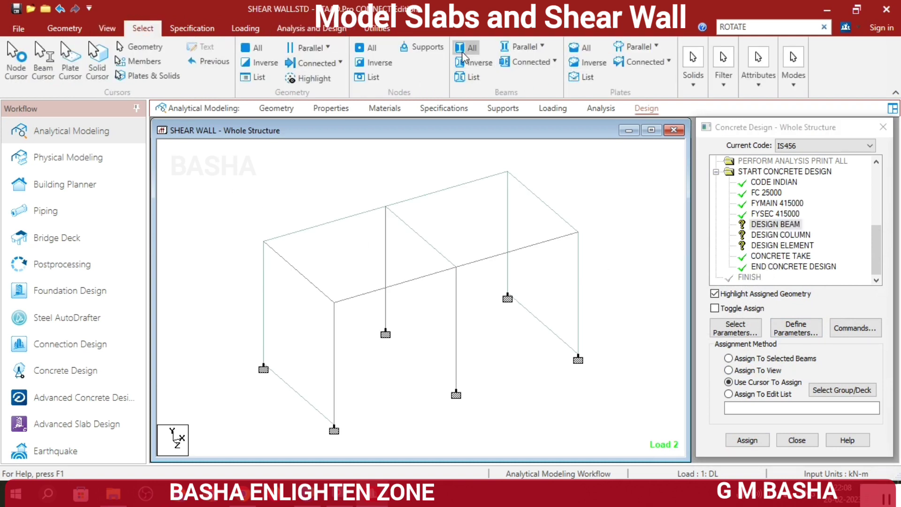
click(523, 46)
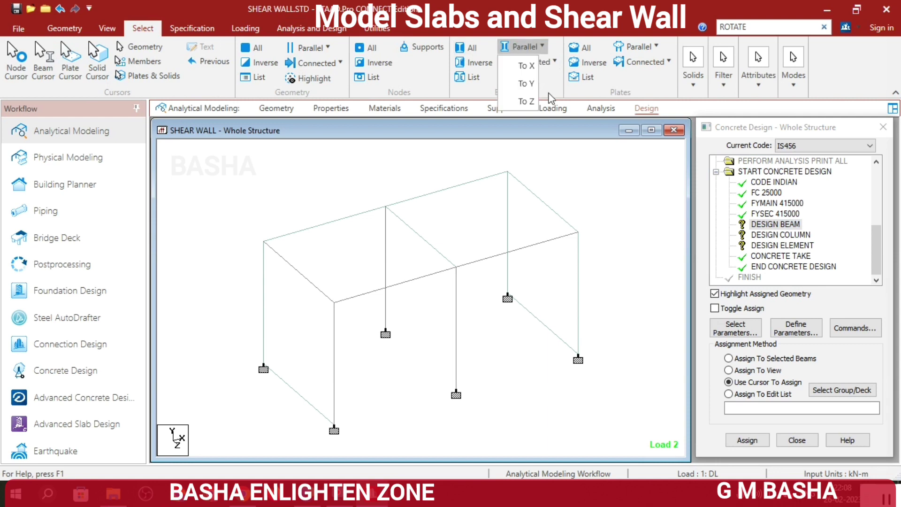
click(530, 70)
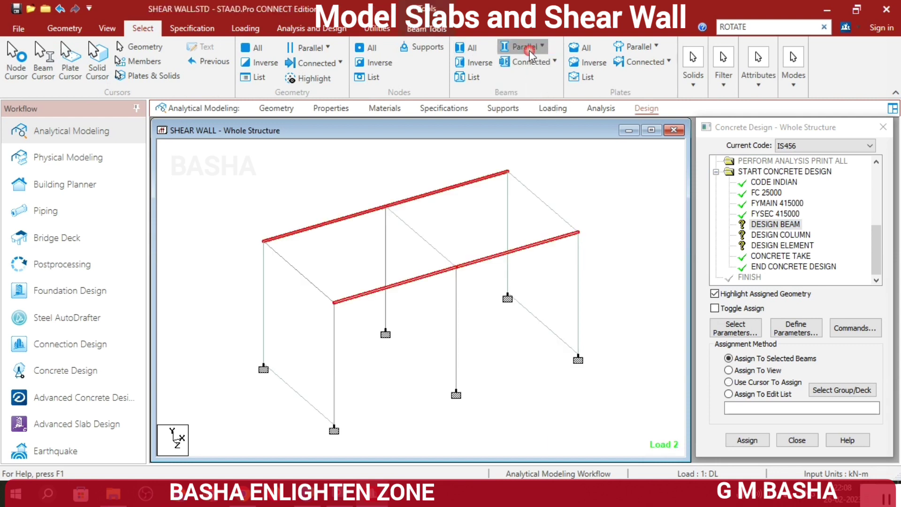
click(525, 46)
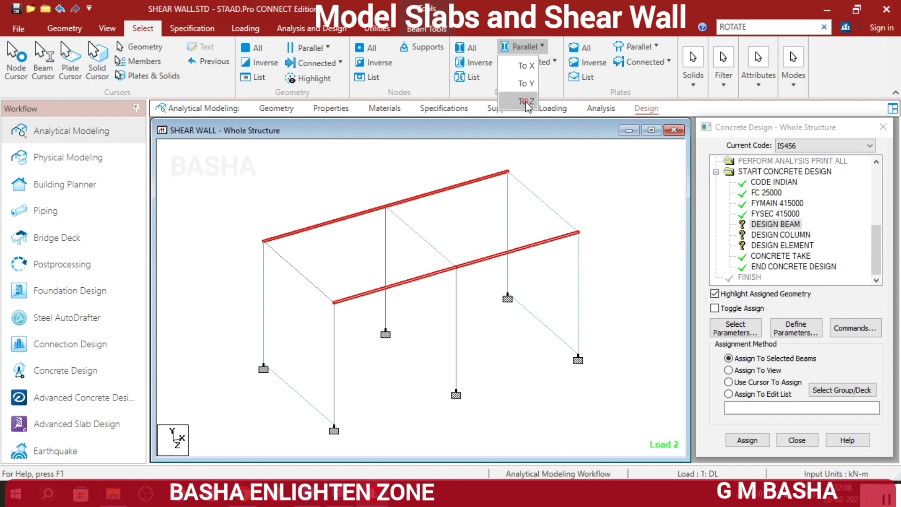
click(527, 101)
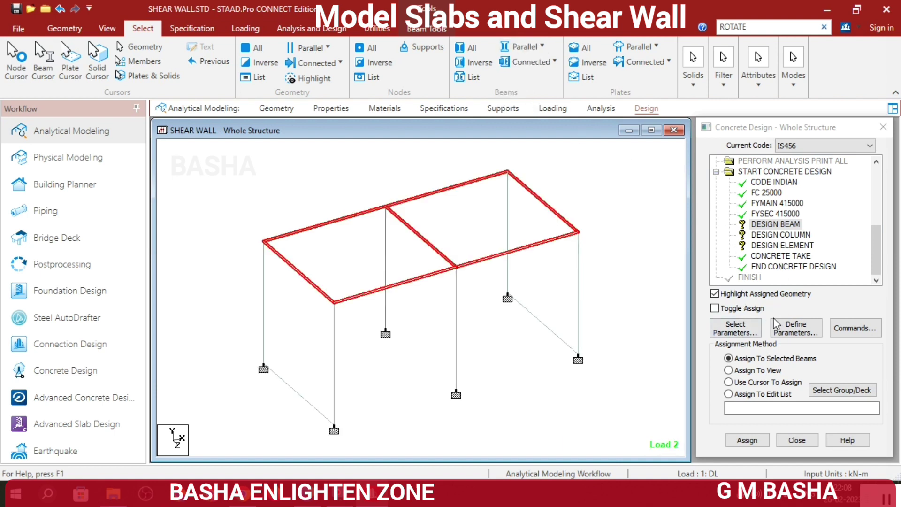
click(754, 440)
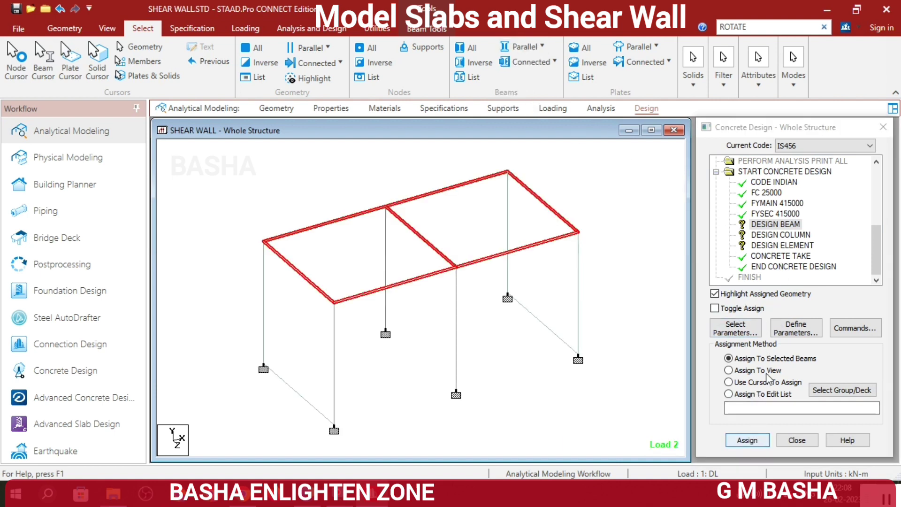
click(749, 324)
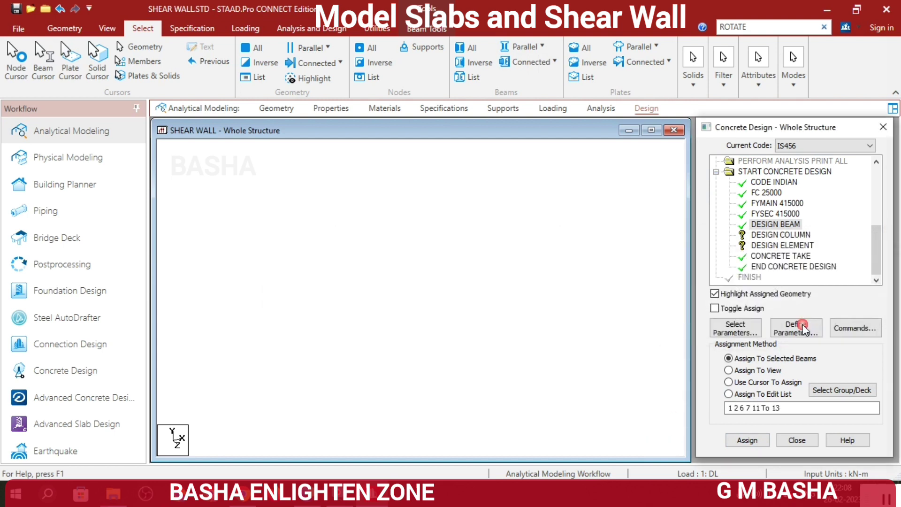
- Assign the DESIGN COLUMN command to all members parallel to the Y axis
click(783, 235)
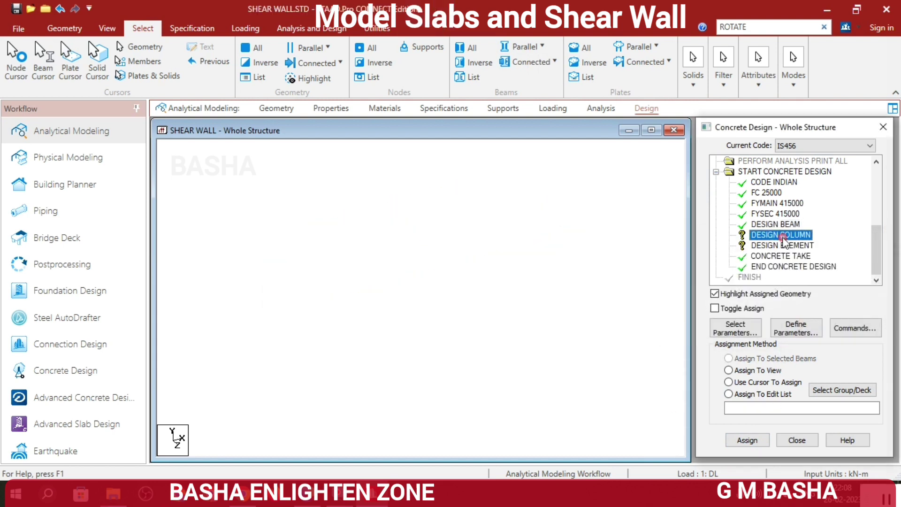
click(517, 49)
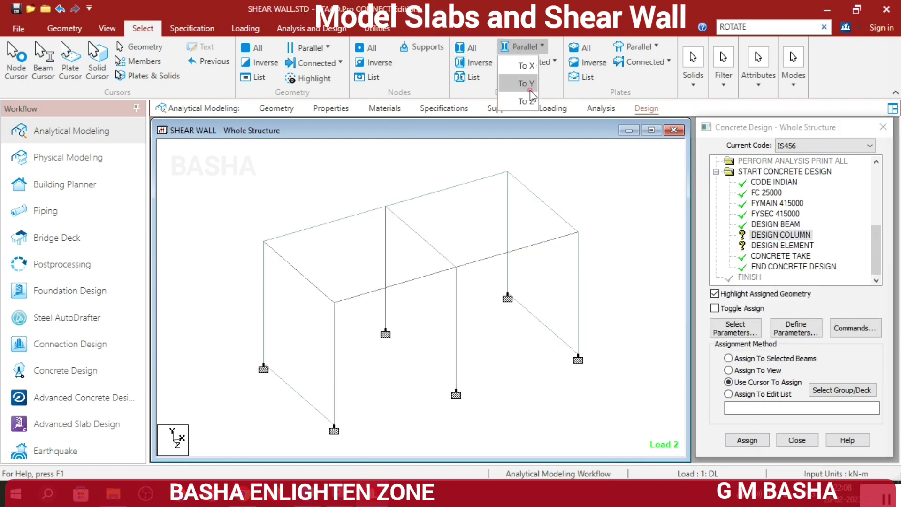
click(525, 84)
click(746, 440)
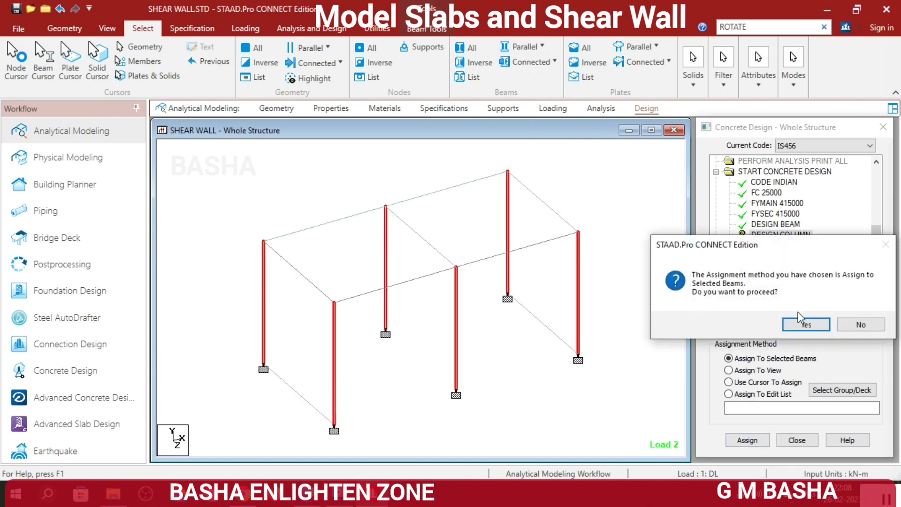
click(749, 322)
- Assign the DESIGN ELEMENT command to all slab and shear wall plates, selected with the plate cursor around the whole frame
click(783, 246)
click(729, 382)
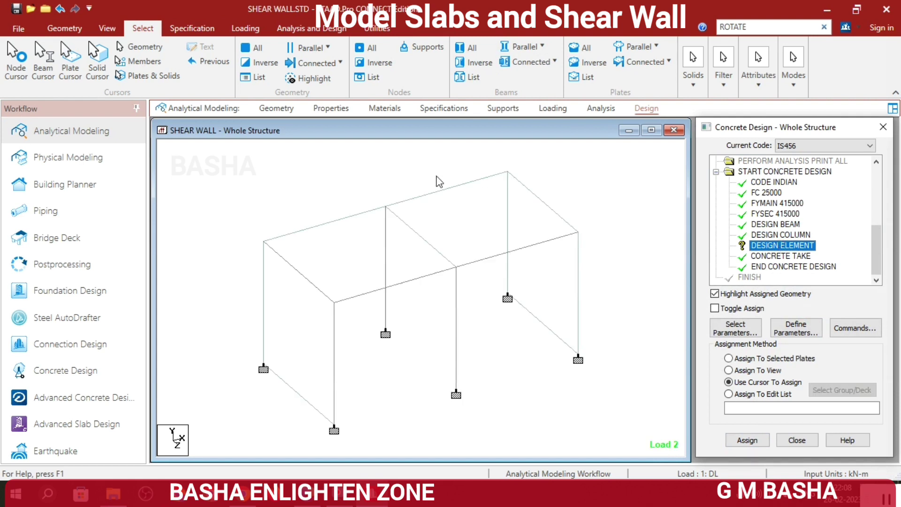
click(70, 63)
drag(237, 161, 600, 427)
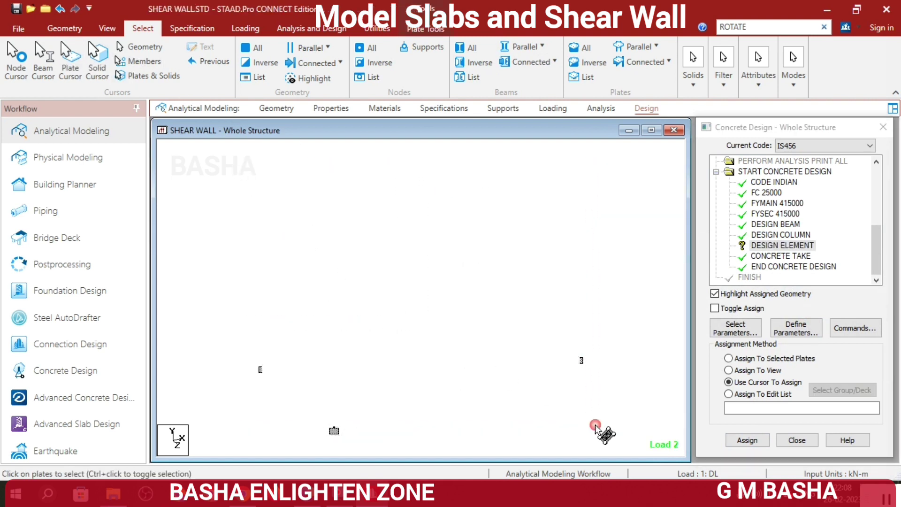
click(749, 445)
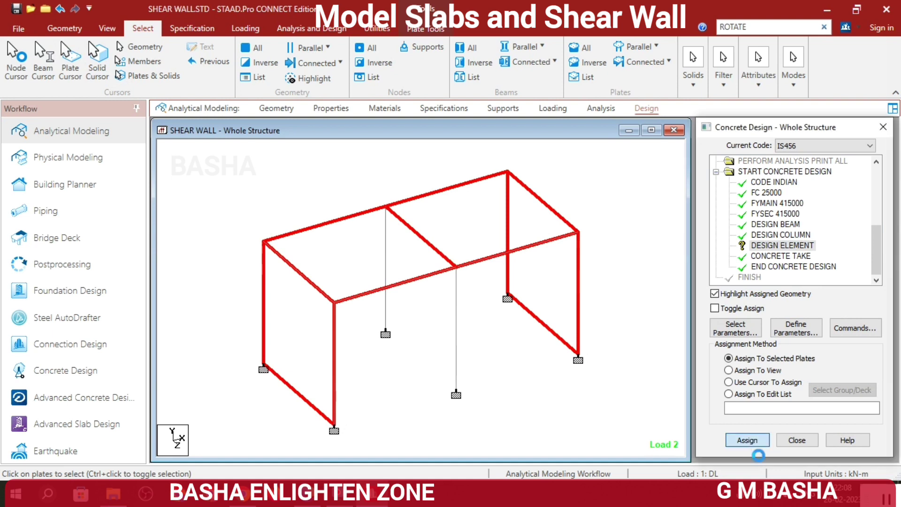
click(804, 327)
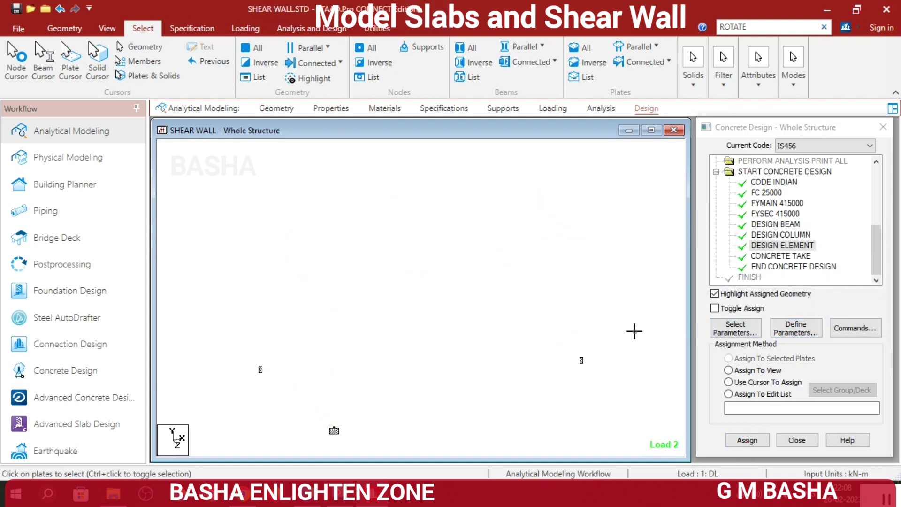
- Add a Perform Analysis command with the No Print option after the concrete design block
click(600, 109)
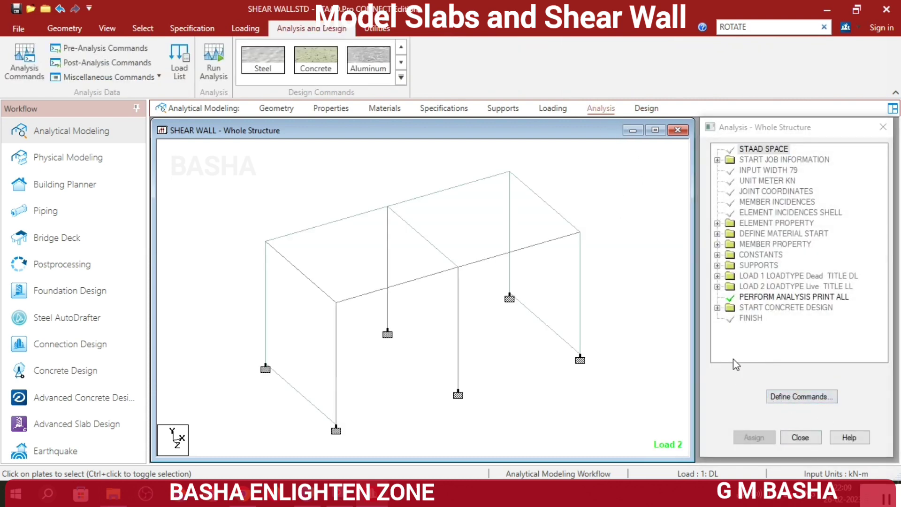
double_click(764, 297)
click(499, 435)
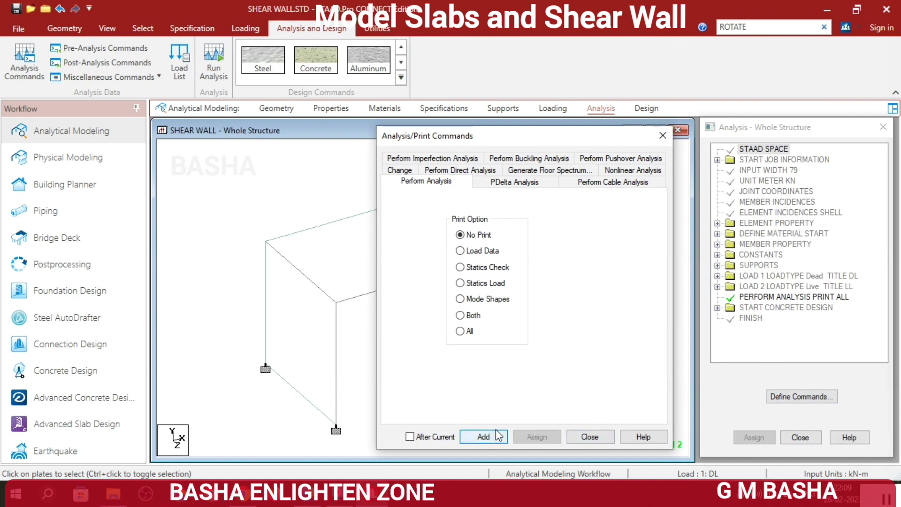
click(588, 438)
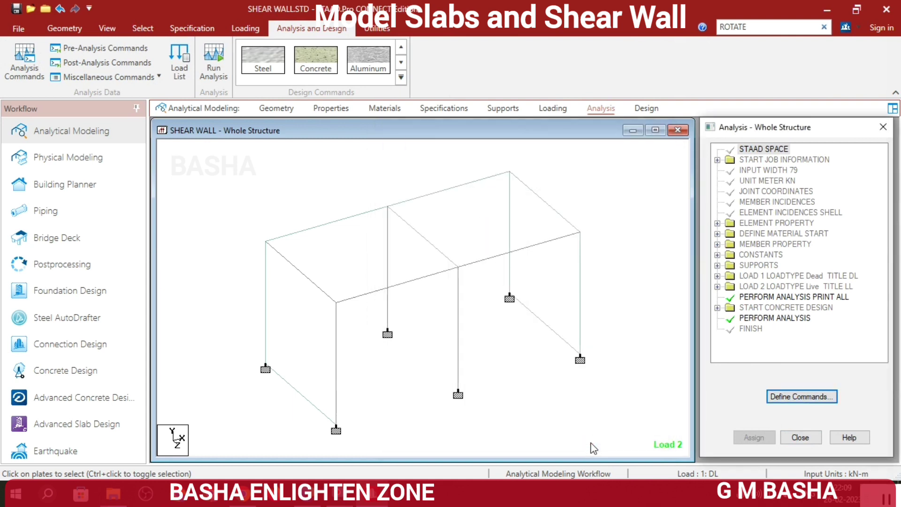
- Save the structure, run the analysis and go to Post Processing Mode with load cases DL and LL selected for the results
click(212, 55)
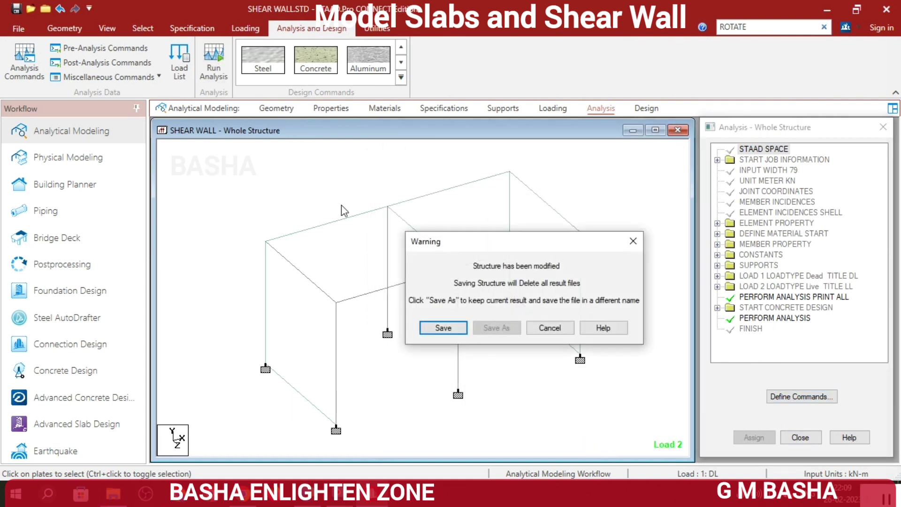
click(439, 328)
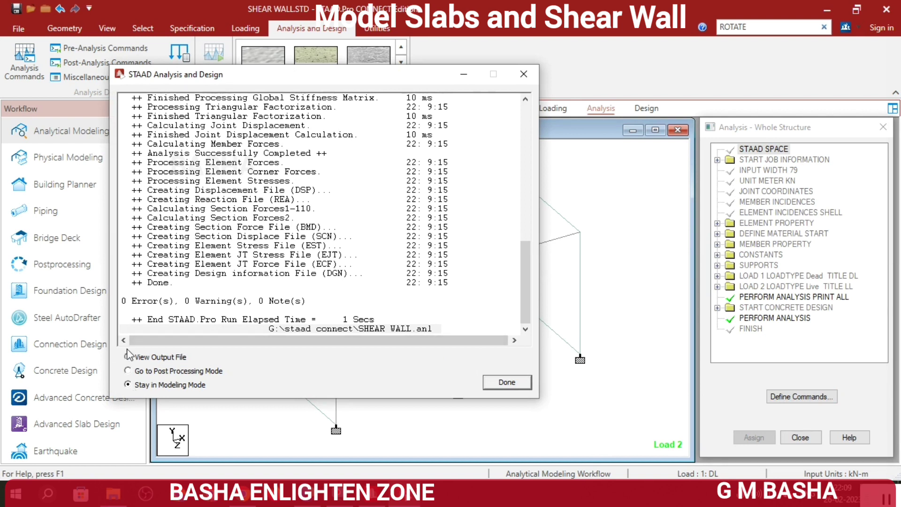
click(128, 370)
click(506, 384)
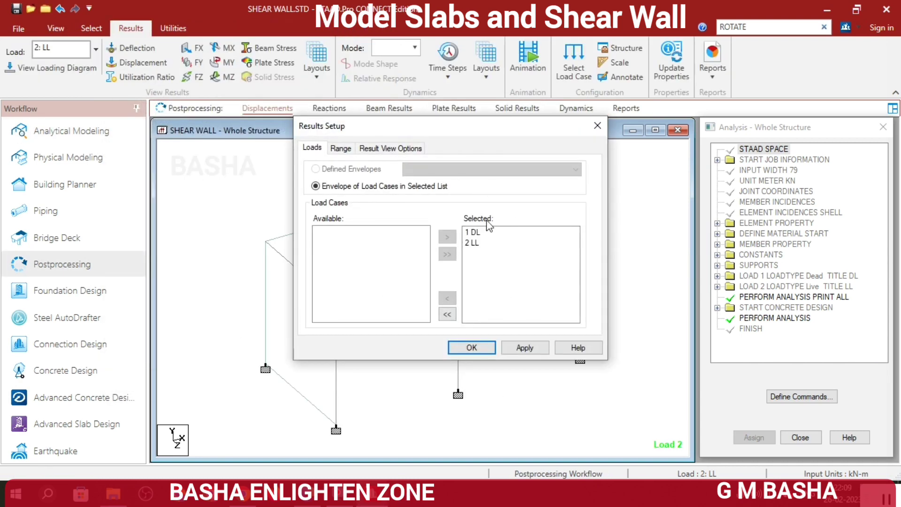
click(472, 348)
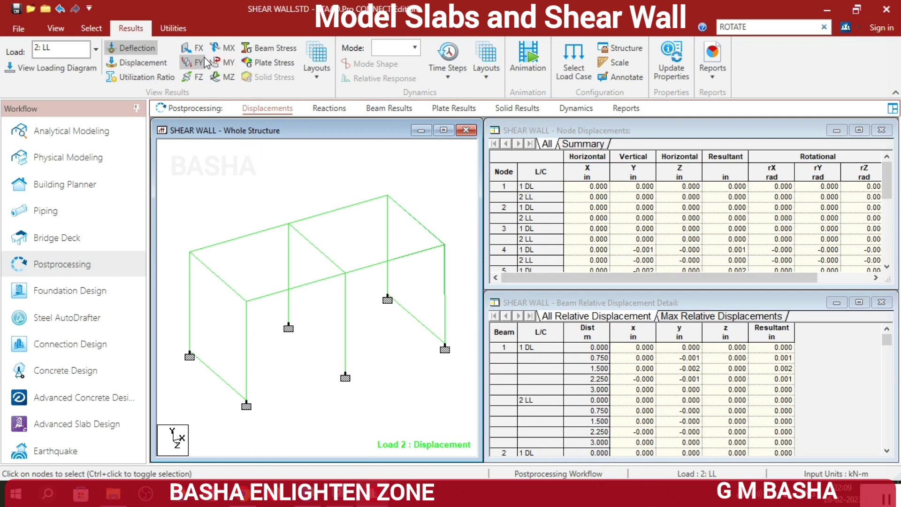
- Examine the axial force FX, shear FY and bending moment MY diagrams one at a time for load case 2: LL
click(195, 47)
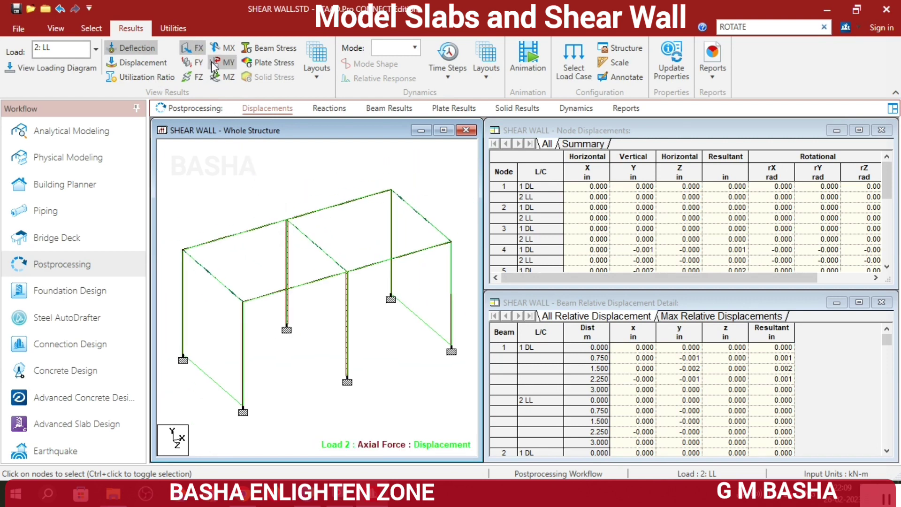
click(194, 48)
click(199, 63)
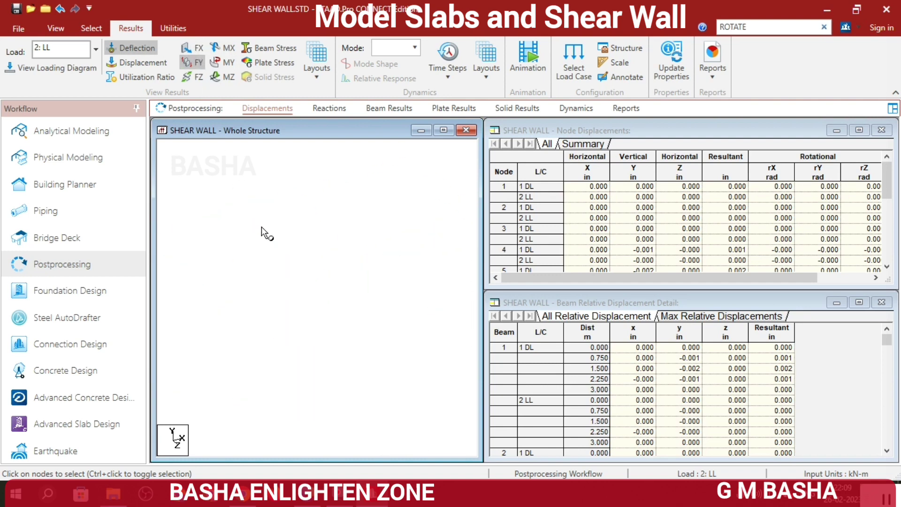
click(198, 64)
click(222, 62)
scroll(271, 222, up, 2)
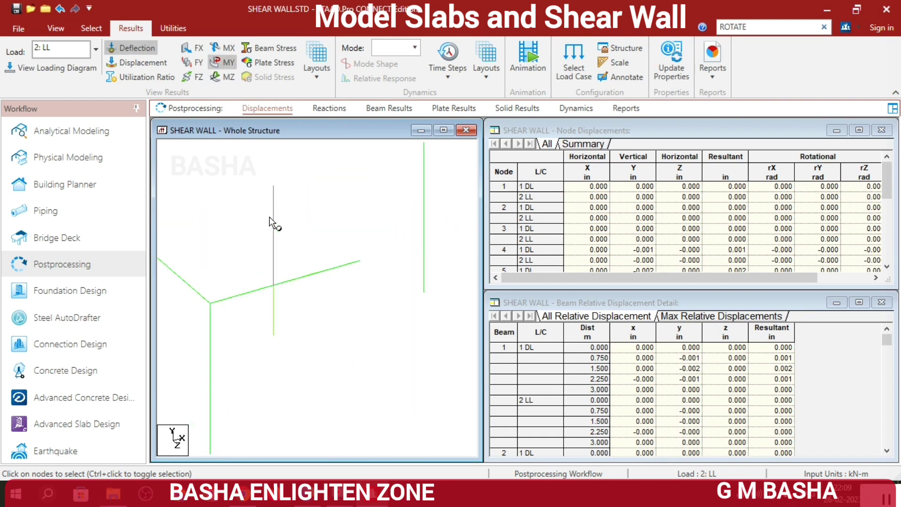
- Examine the torsion MX and bending moment MZ diagrams for load case 2: LL
scroll(270, 217, down, 2)
click(212, 50)
scroll(281, 211, up, 3)
scroll(295, 219, up, 2)
scroll(294, 219, down, 3)
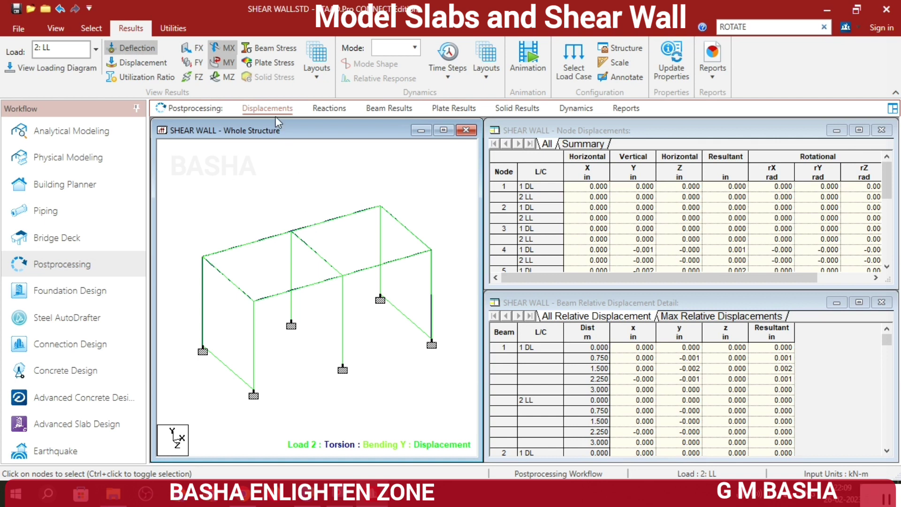
click(219, 79)
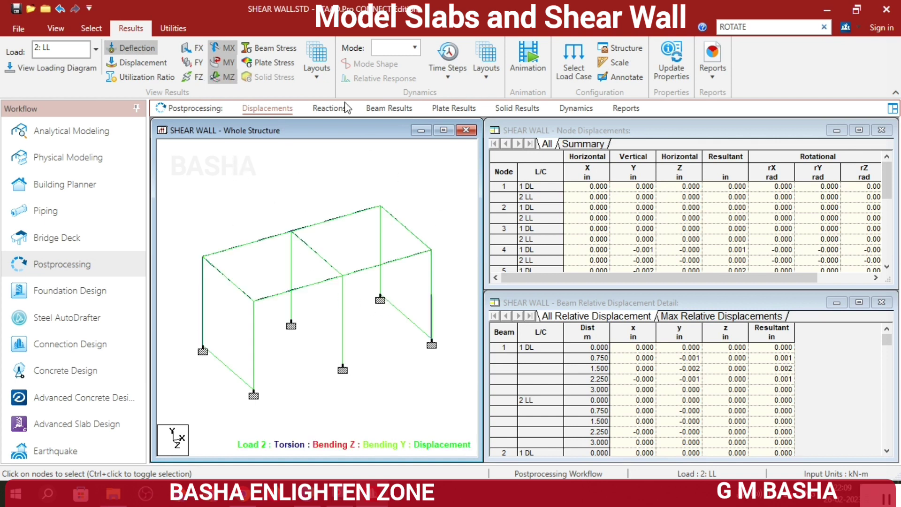
click(229, 78)
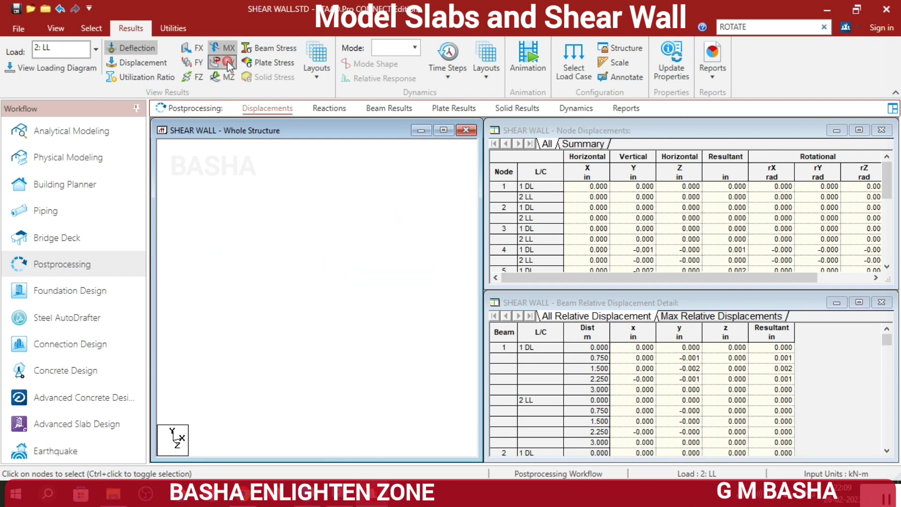
- Set the diagram animation to Deflection and watch the frame's displacement under load case 2: LL
click(275, 65)
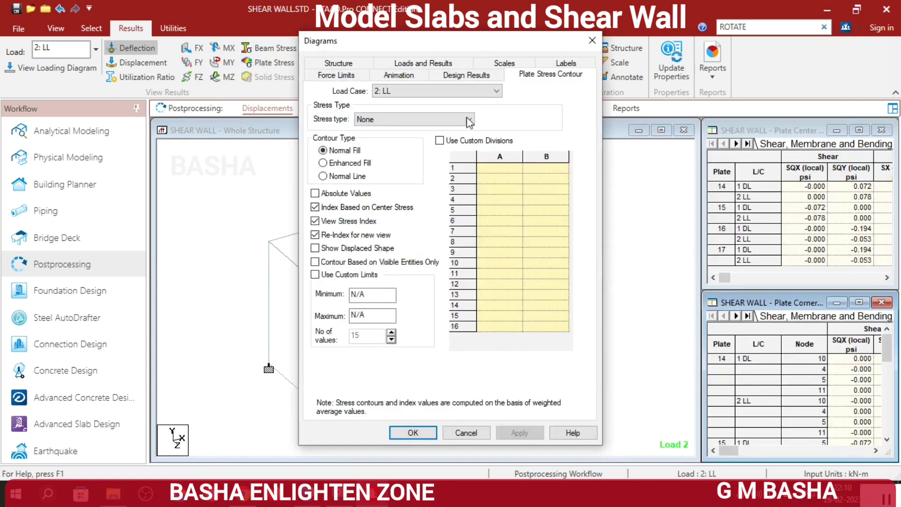
drag(419, 49, 749, 66)
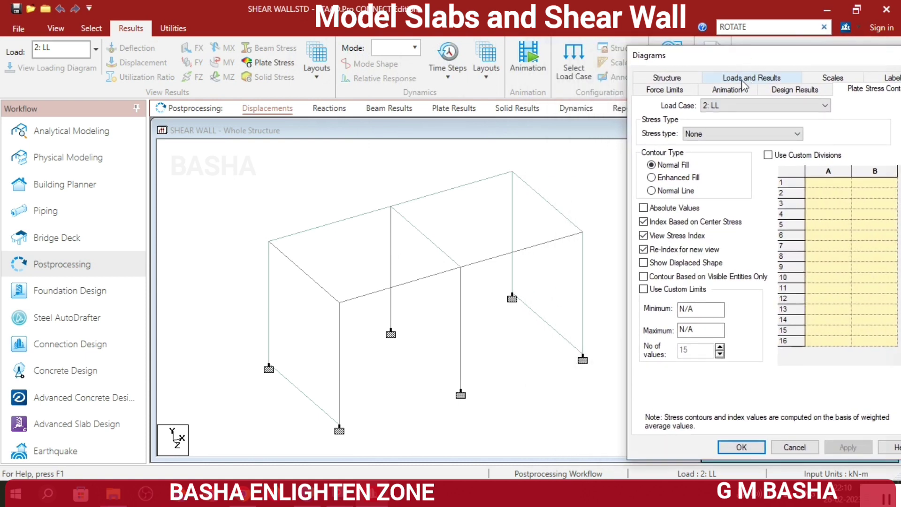
click(723, 94)
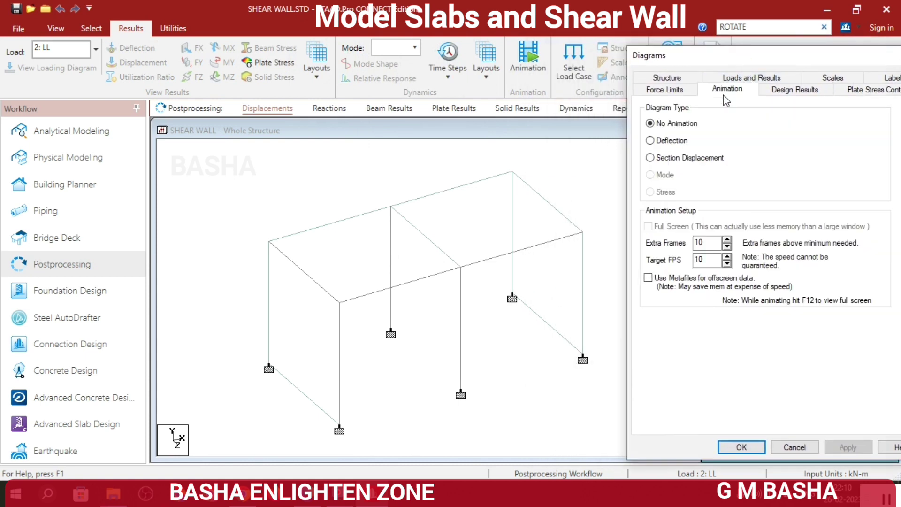
click(664, 141)
click(747, 452)
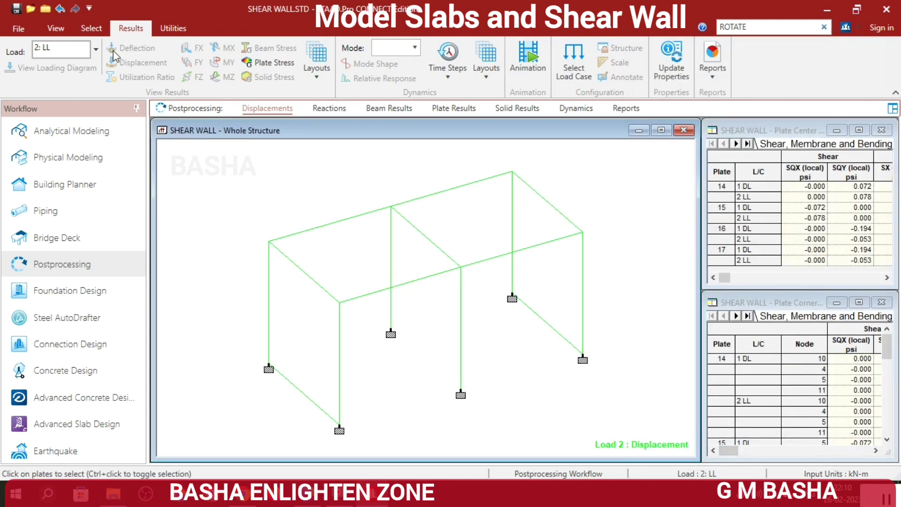
click(99, 51)
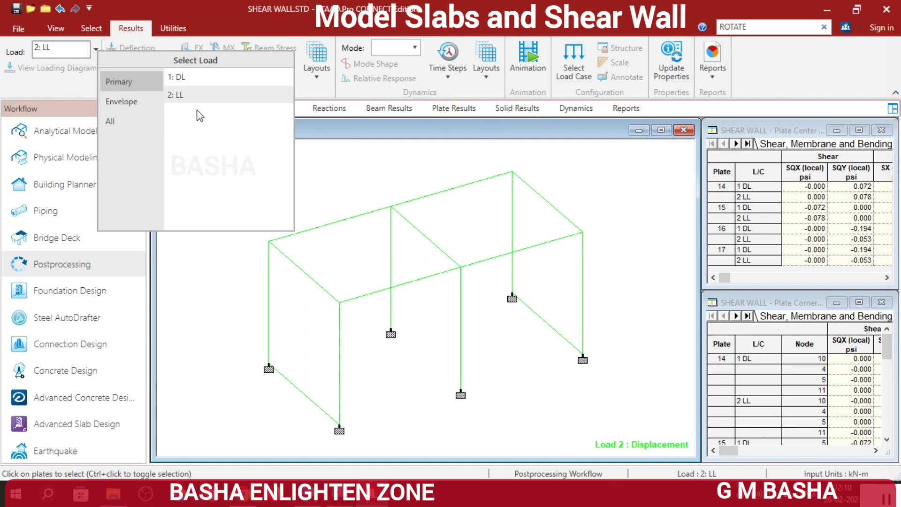
click(444, 177)
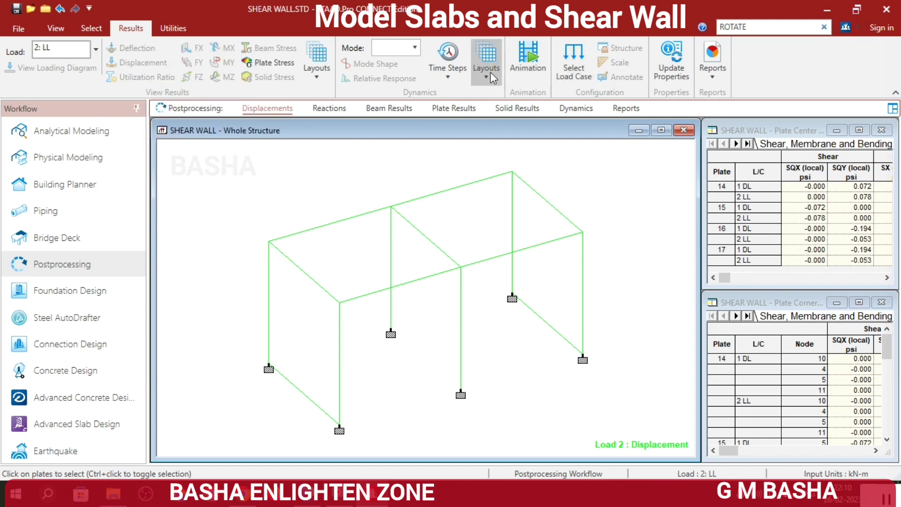
- Set the plate stress contour to Max Absolute for load case 2: LL and run the Stress animation on the slabs and walls
click(528, 59)
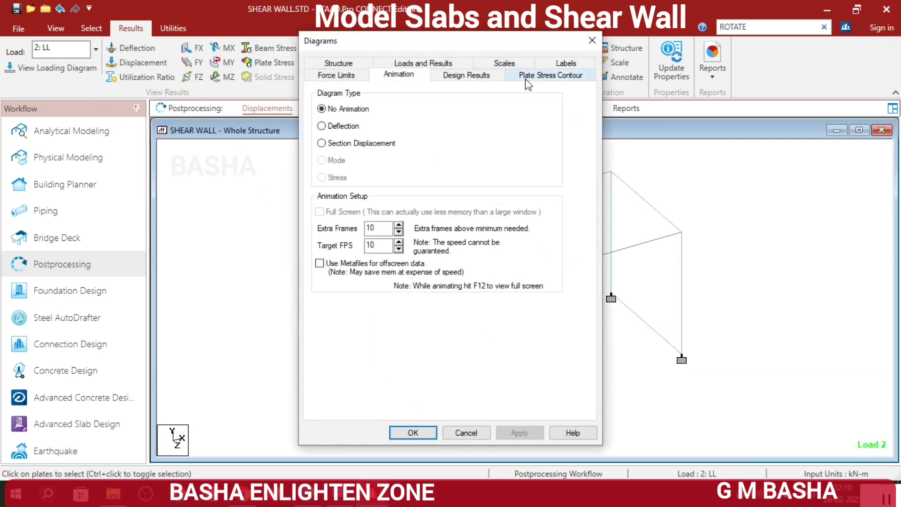
click(527, 77)
click(364, 120)
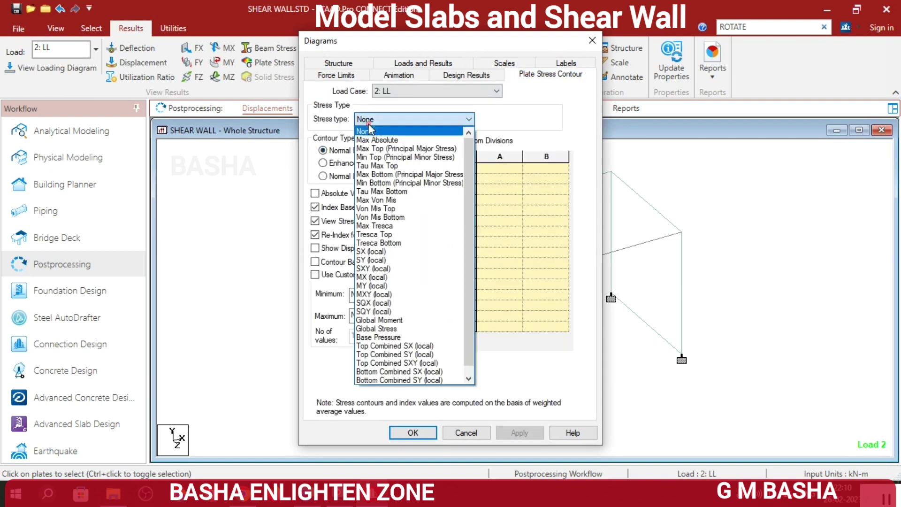
click(371, 128)
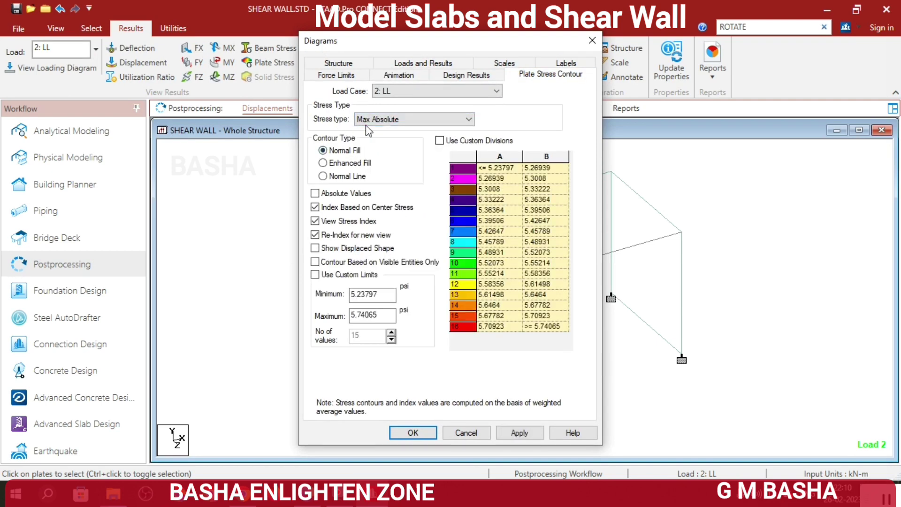
click(398, 75)
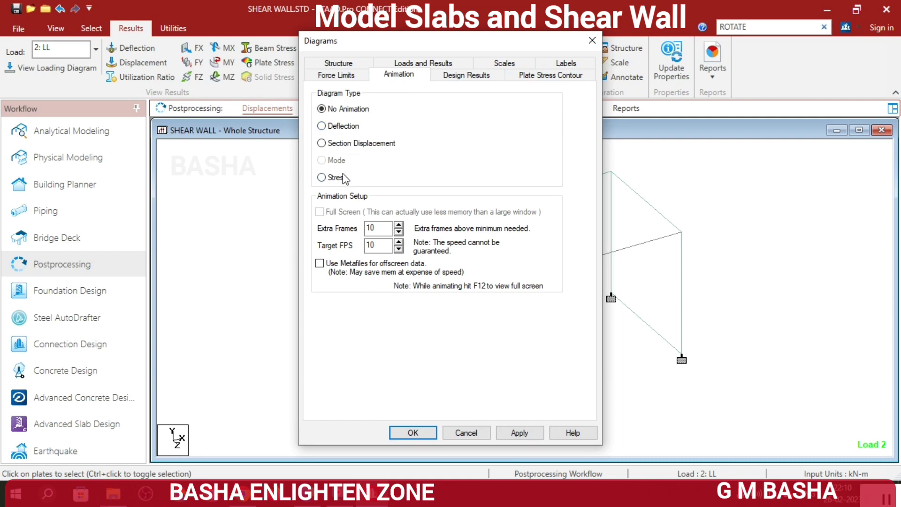
click(517, 432)
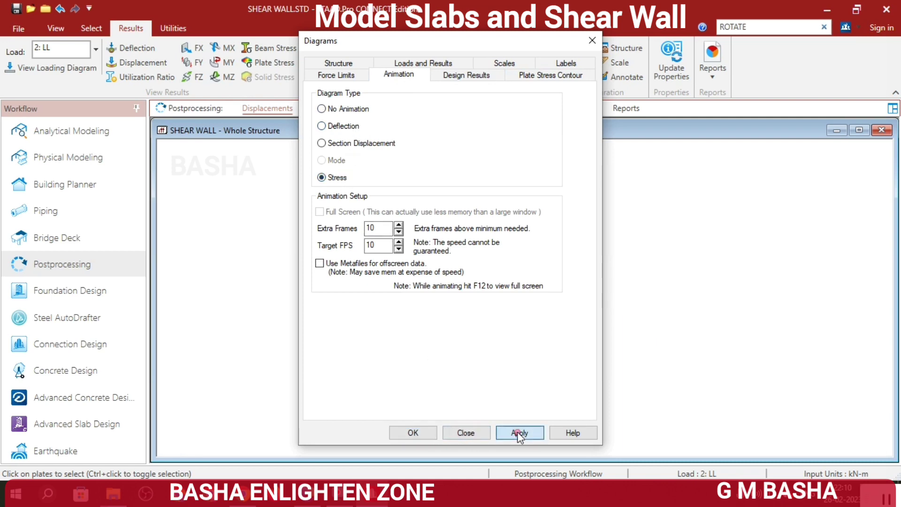
drag(484, 42, 894, 43)
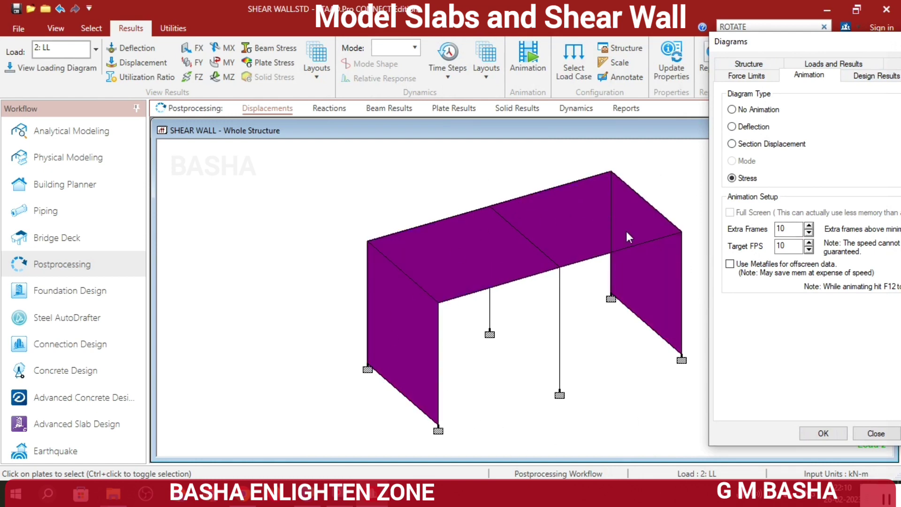
drag(772, 43, 583, 42)
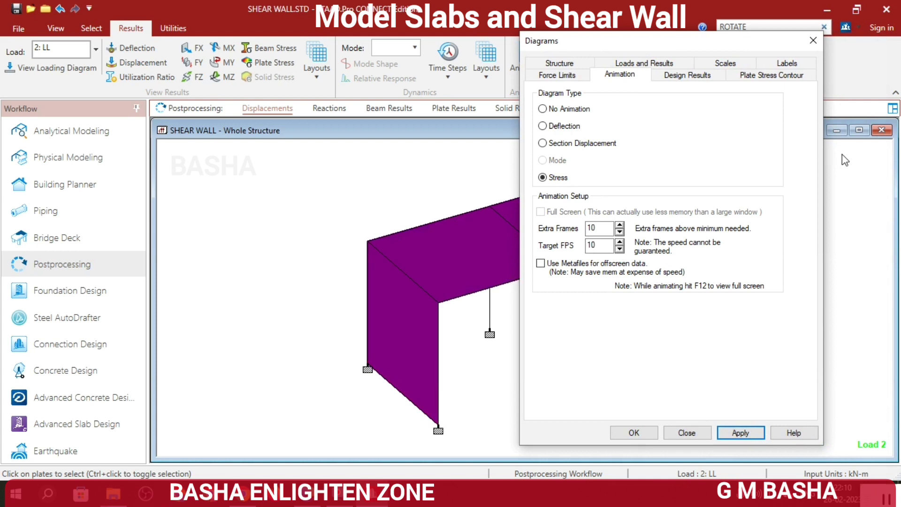
- Switch the animation from Stress back to Deflection, and open the support reactions results
click(574, 128)
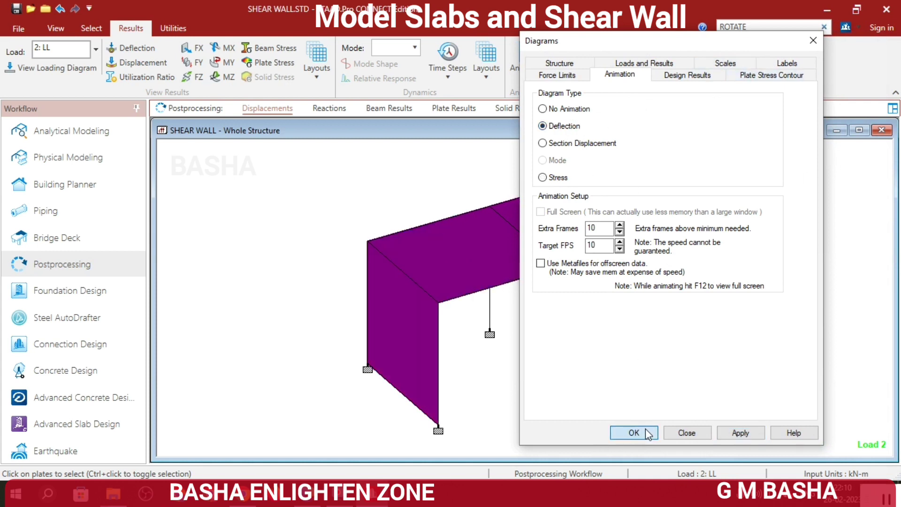
click(646, 429)
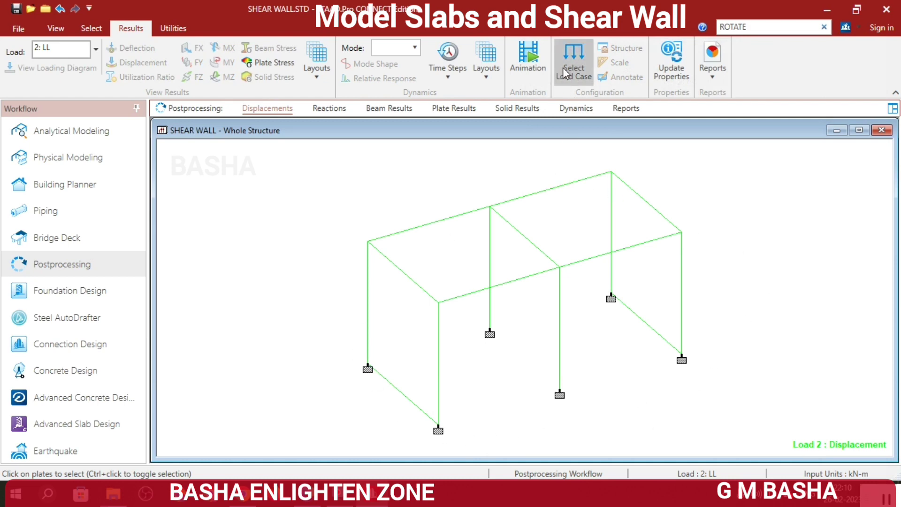
click(336, 112)
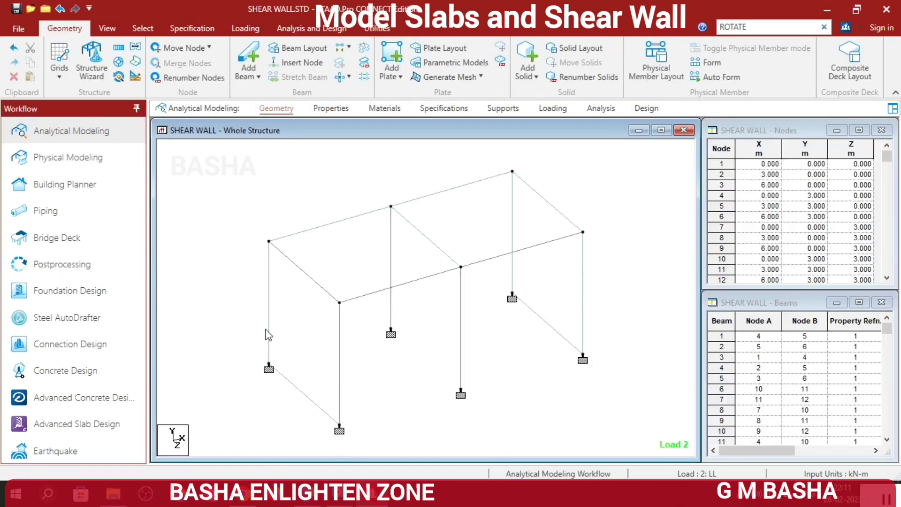
- In Analytical Modeling, view the concrete design results of the corner column between nodes 1 and 4
click(268, 318)
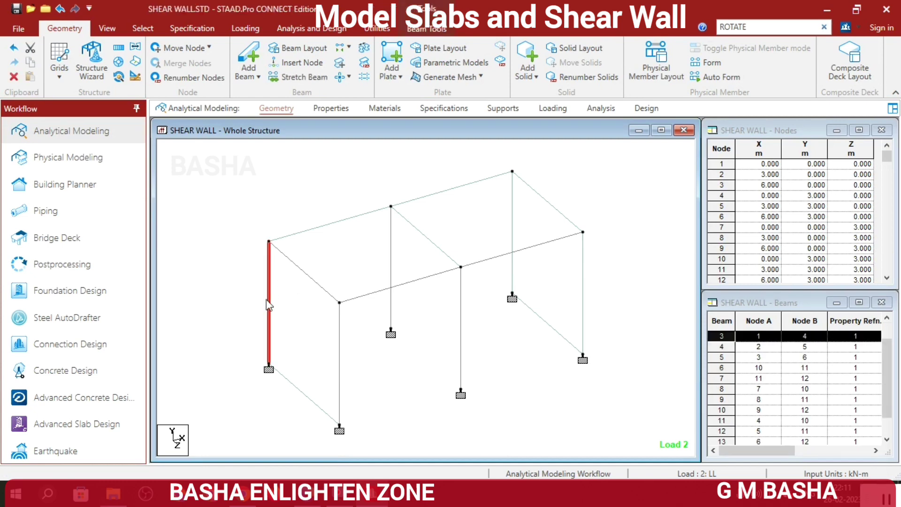
double_click(268, 305)
click(520, 116)
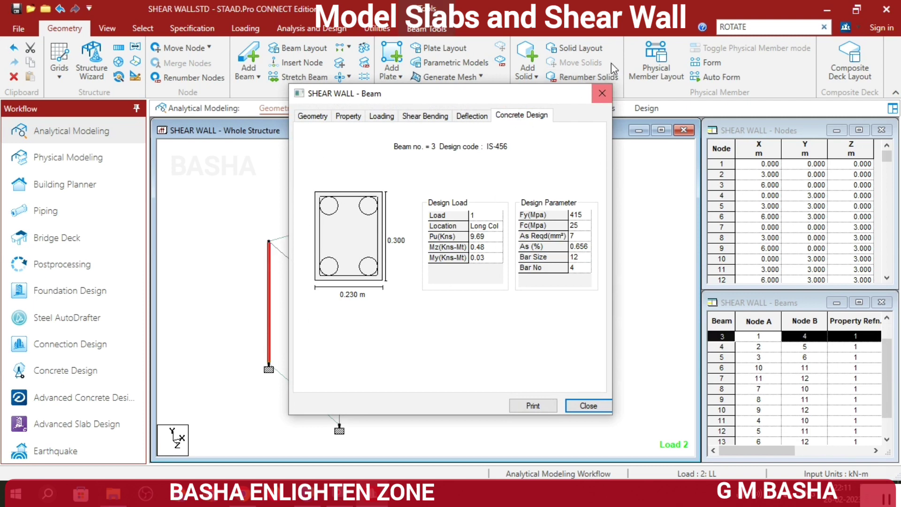
click(602, 94)
- View the concrete design details of the front roof beam between nodes 10 and 11
double_click(412, 280)
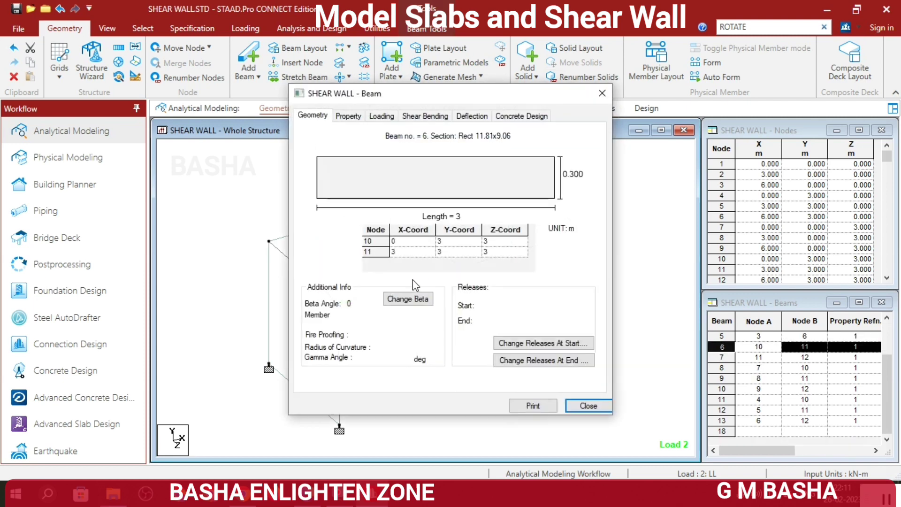
click(538, 116)
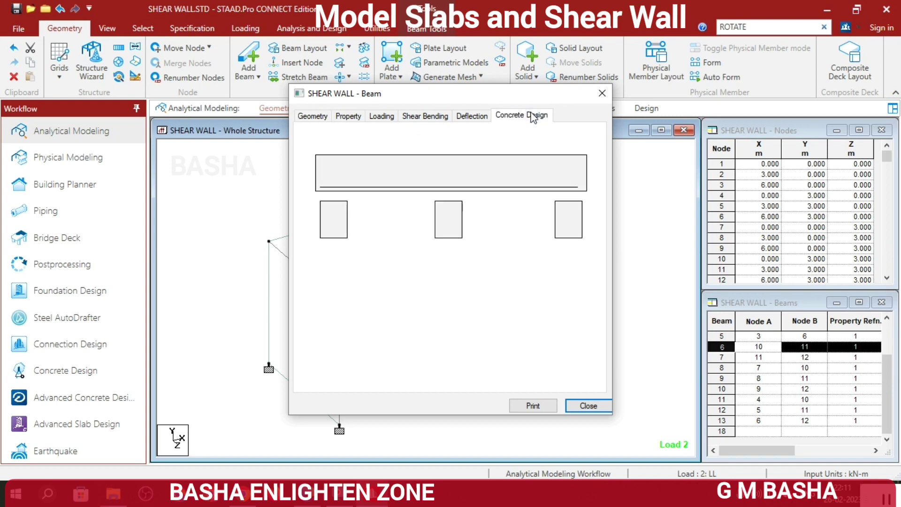
click(603, 94)
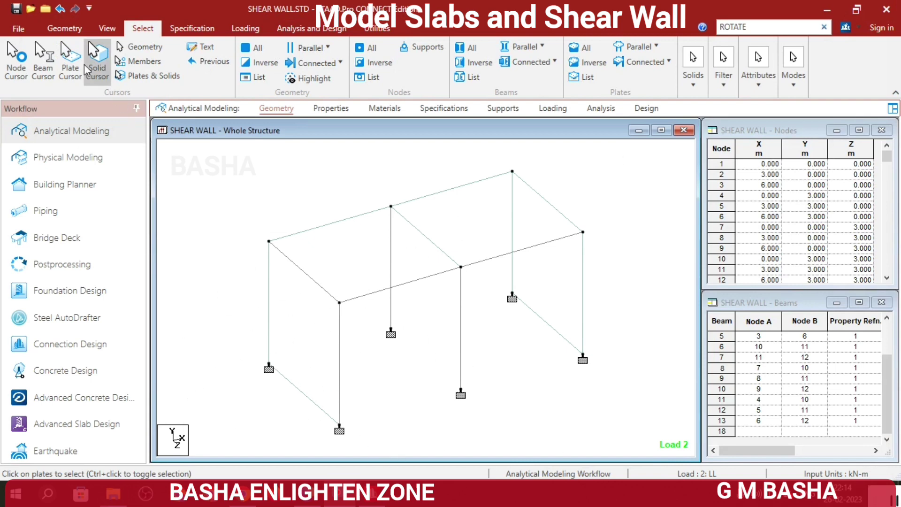
- Review the geometry, property constants, center stresses and corner stresses of shear wall plate 16 for load case 1: DL
double_click(281, 319)
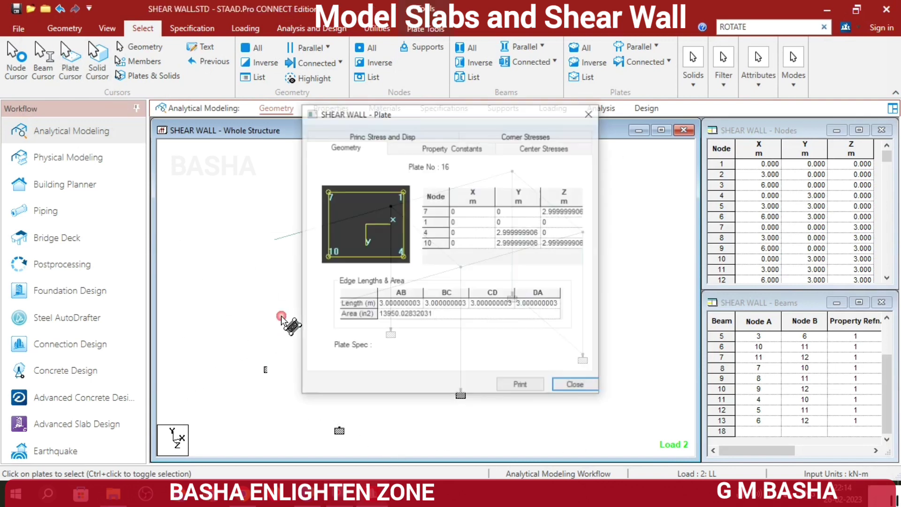
drag(432, 112, 677, 88)
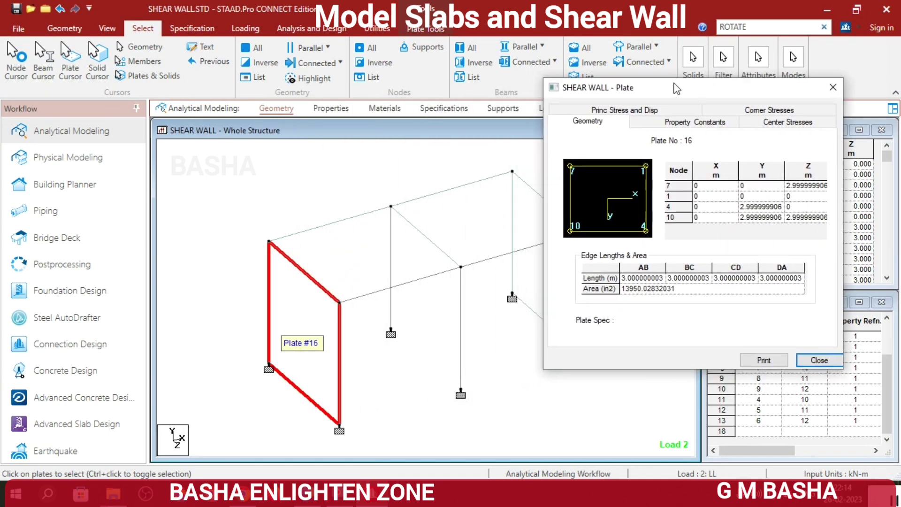
click(697, 123)
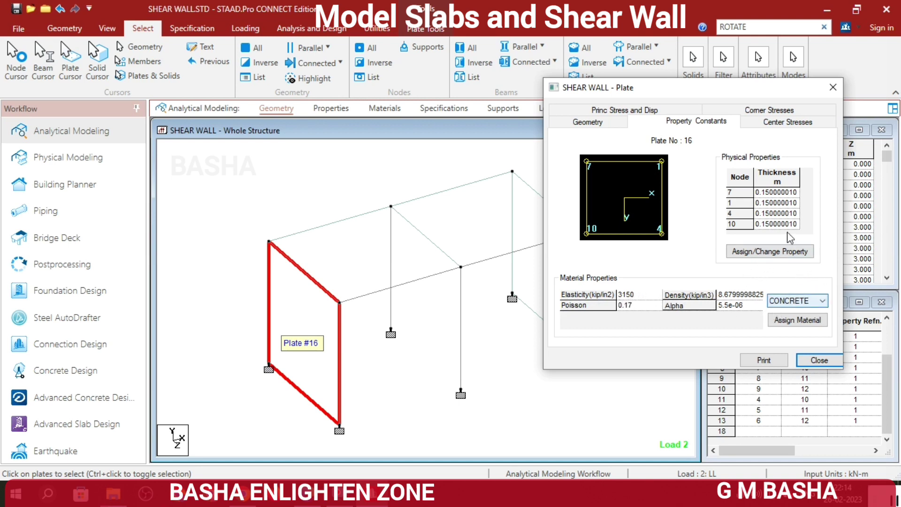
click(769, 124)
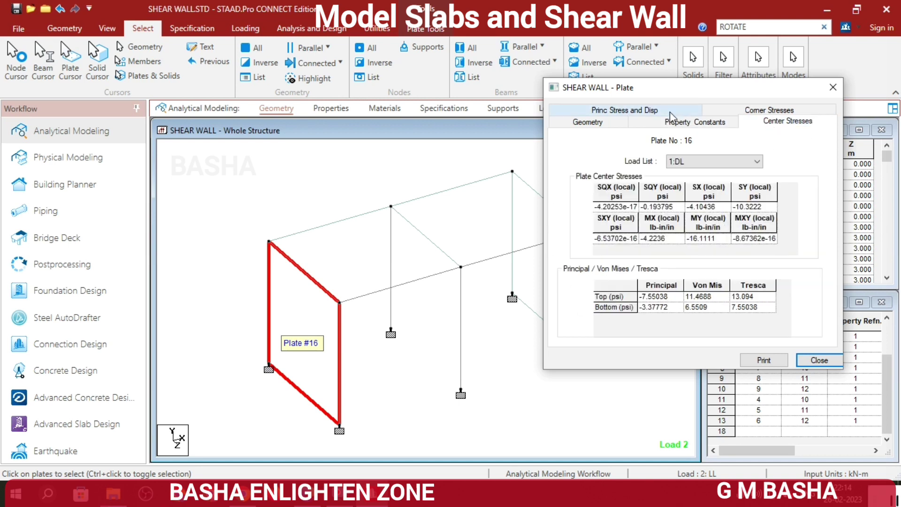
click(606, 125)
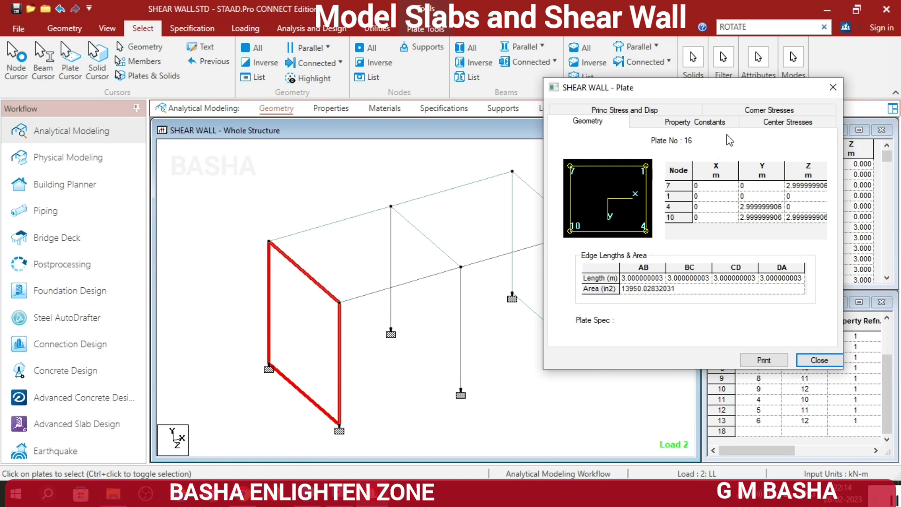
click(749, 111)
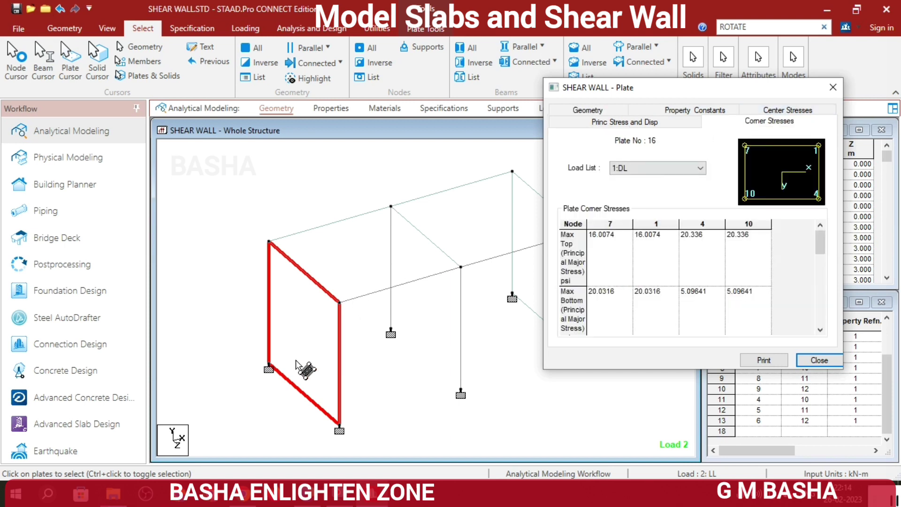
- Review the corner stresses of roof slab plate 14 for load case 2: LL, along with its geometry
click(422, 378)
click(368, 279)
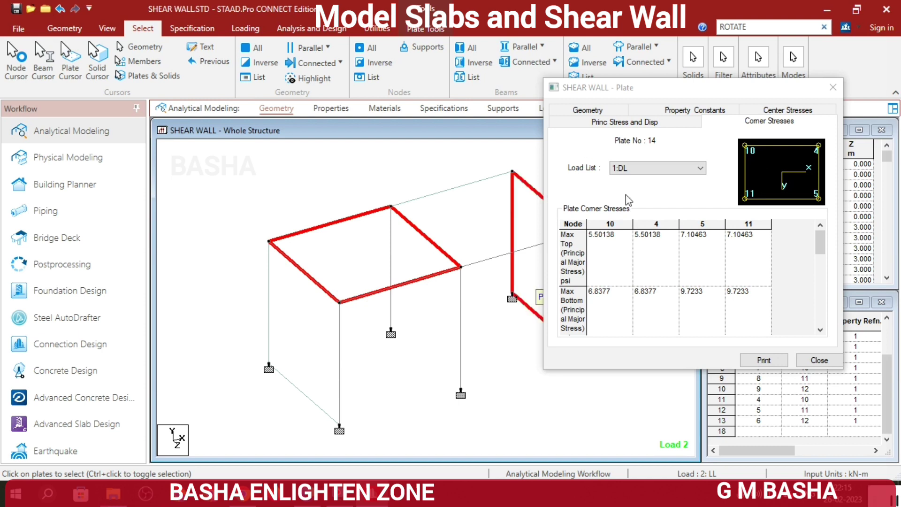
click(678, 173)
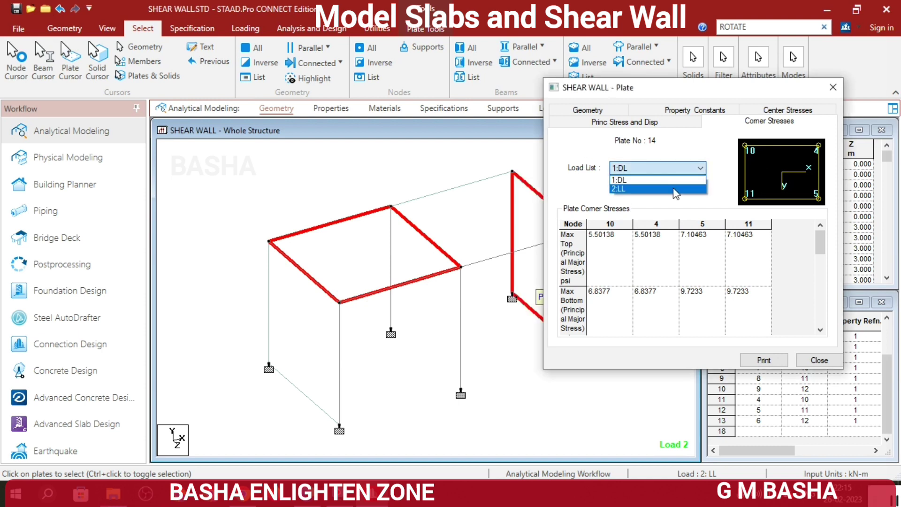
click(676, 189)
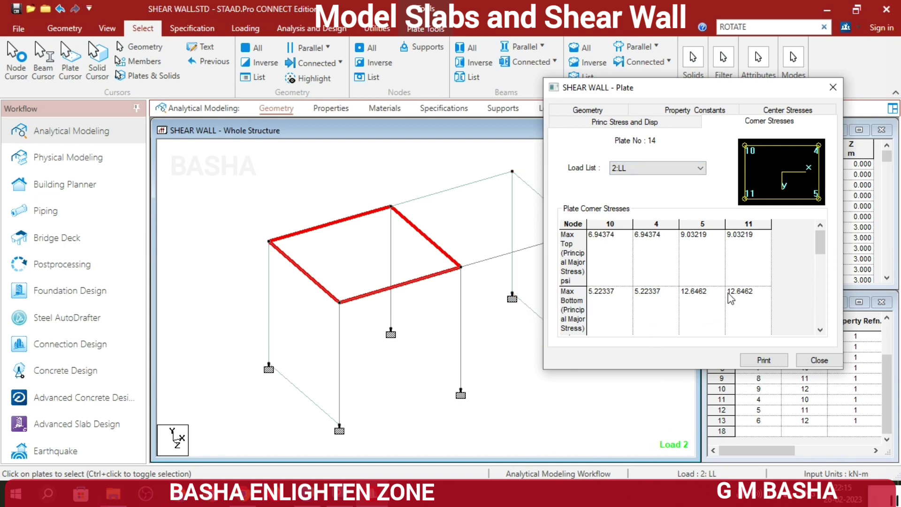
click(607, 110)
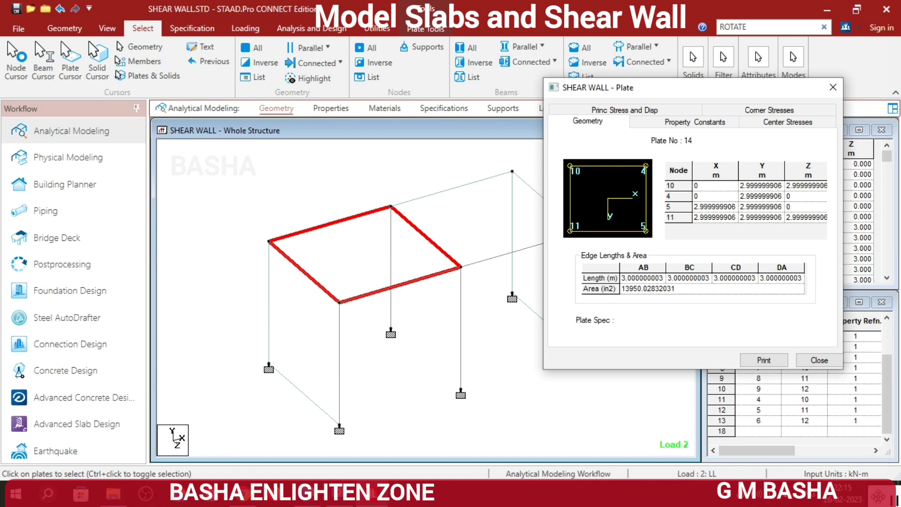